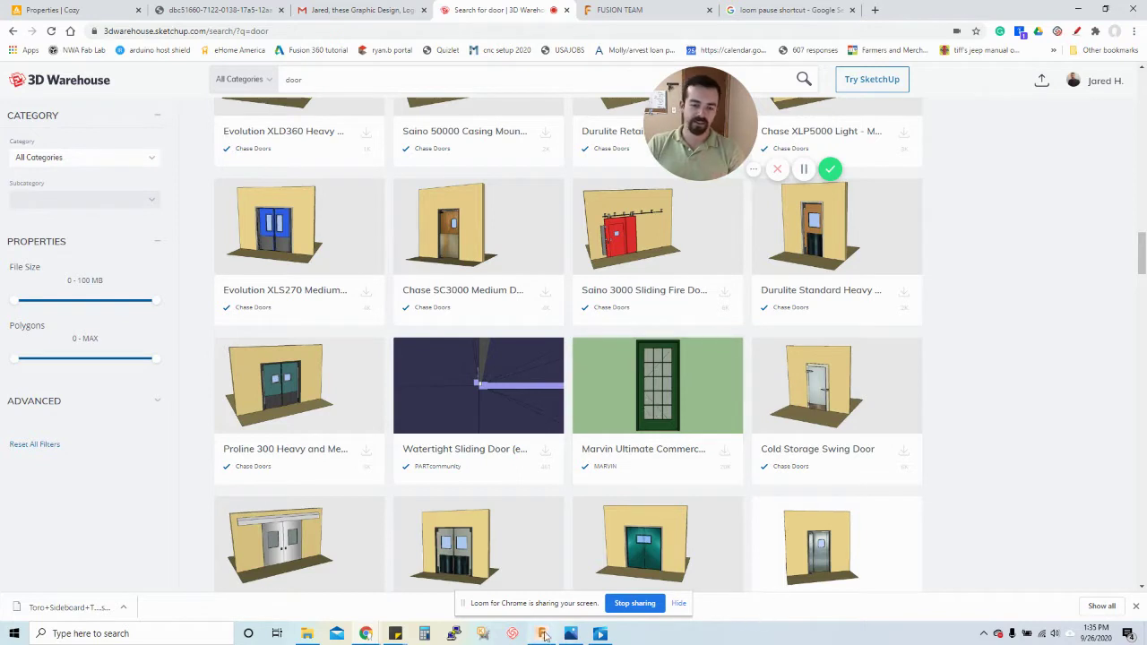
# Step: Leave the 3D Warehouse door results and bring up the empty untitled Fusion 360 design
pyautogui.click(542, 634)
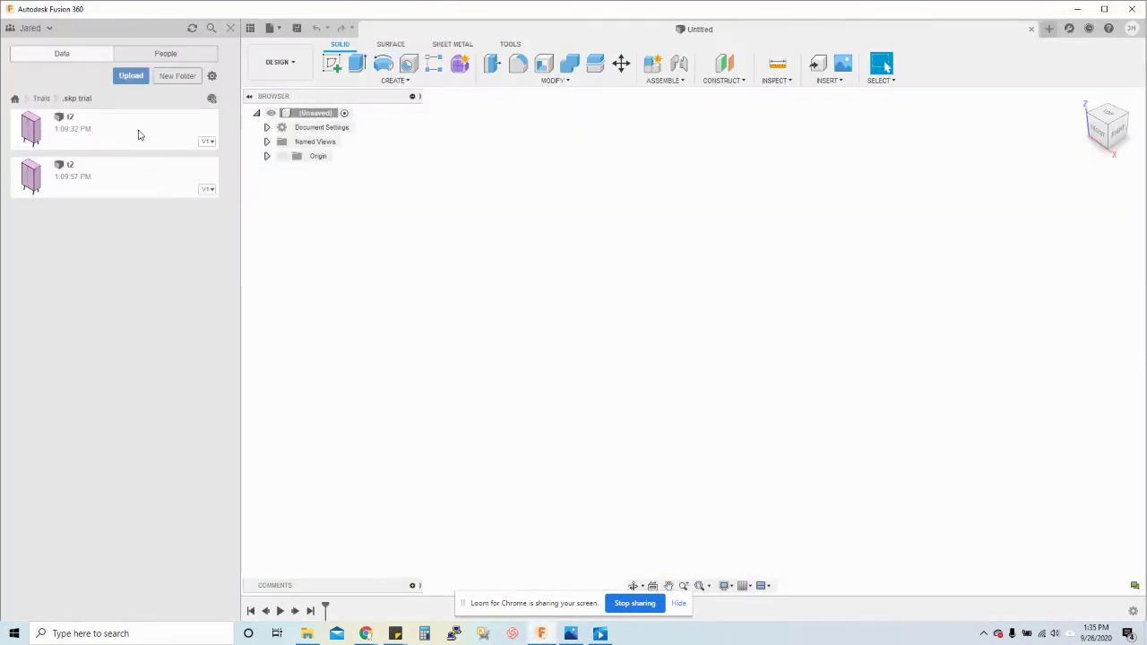
# Step: Insert the t2 cabinet from the Data Panel and save the design as Untitled
pyautogui.moveTo(139, 135); pyautogui.dragTo(651, 338)
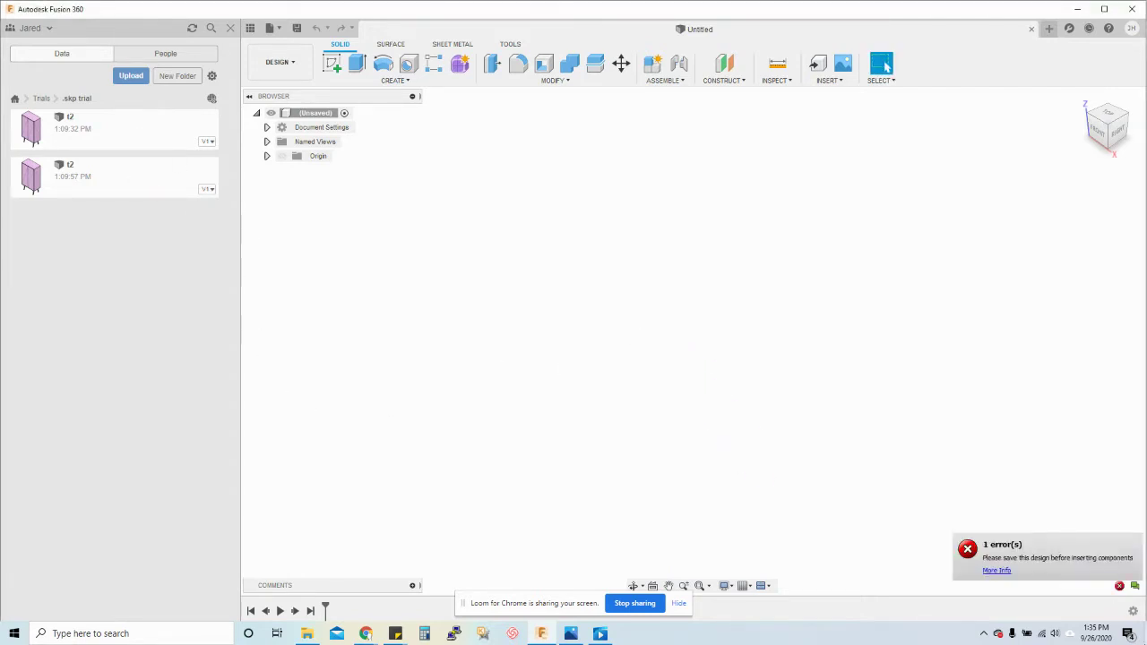
pyautogui.hotkey('ctrl', 's')
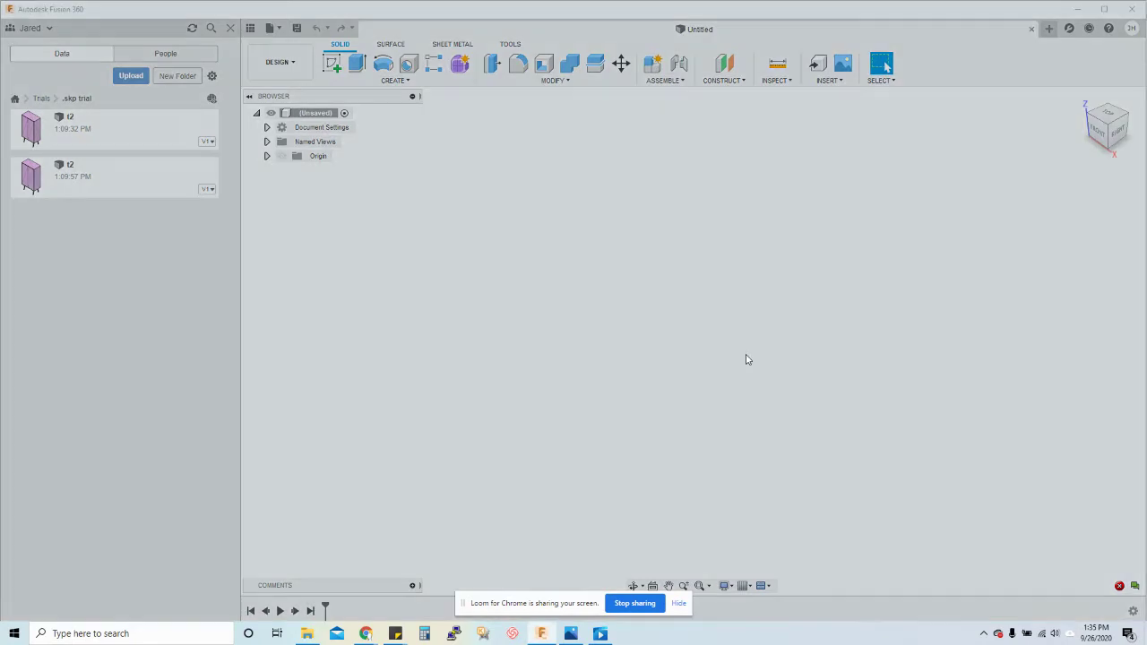
pyautogui.press('Escape')
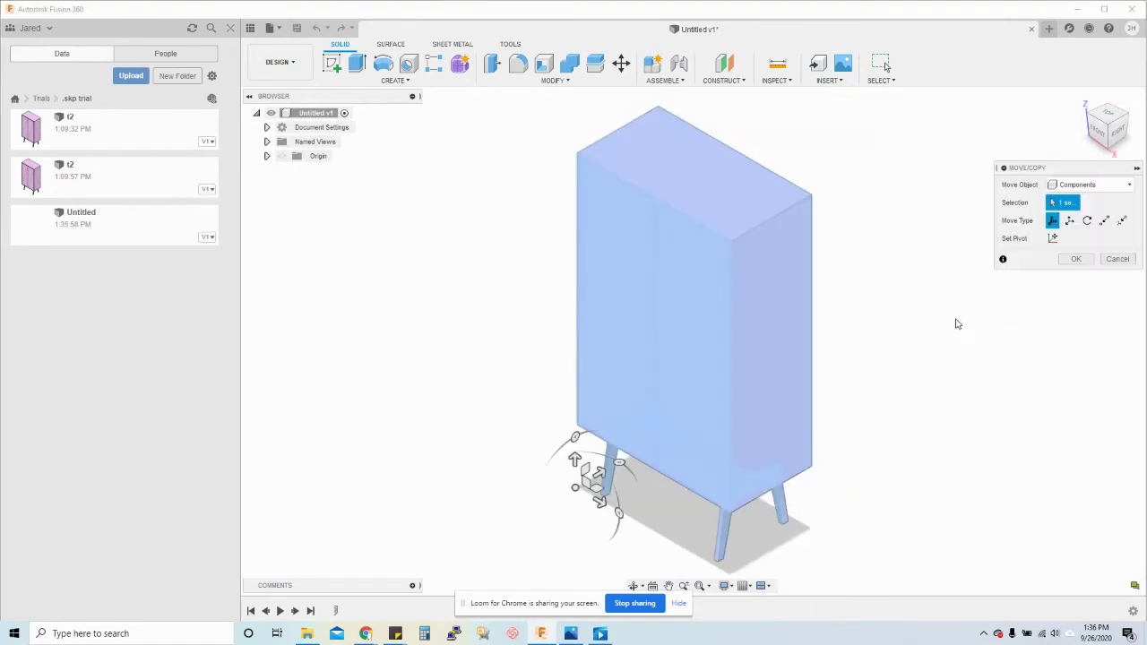
# Step: Confirm the inserted t2 cabinet's placement in Move/Copy
pyautogui.click(1076, 384)
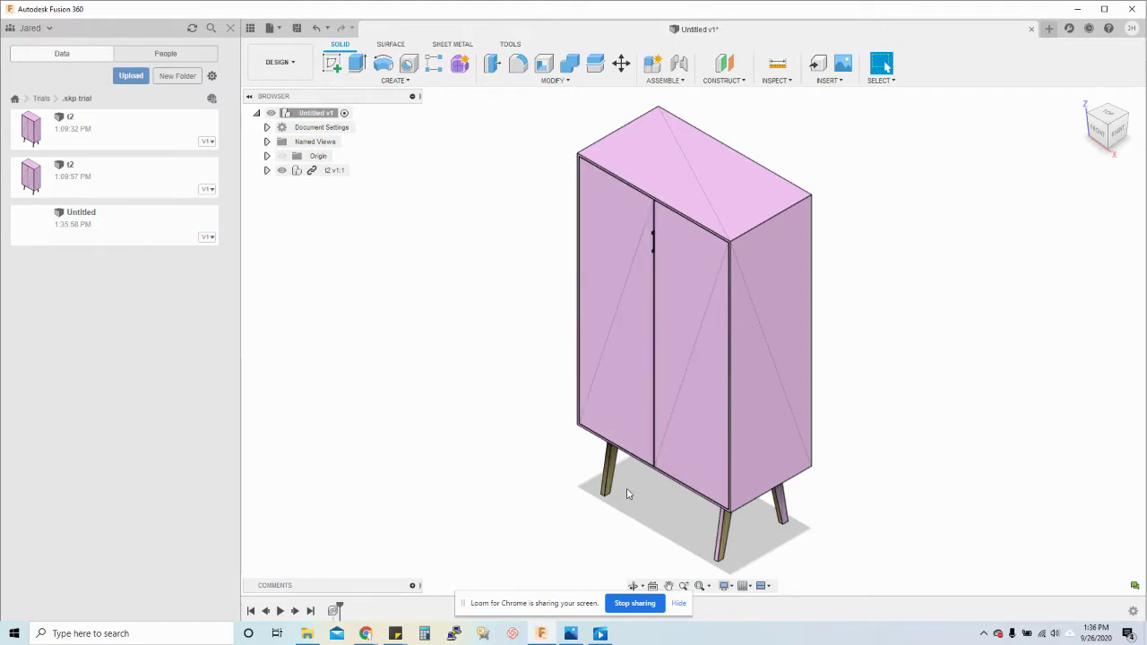
pyautogui.keyDown('shift'); pyautogui.moveTo(564, 462); pyautogui.dragTo(711, 389, button='middle'); pyautogui.keyUp('shift')
pyautogui.scroll(3, 684, 366)
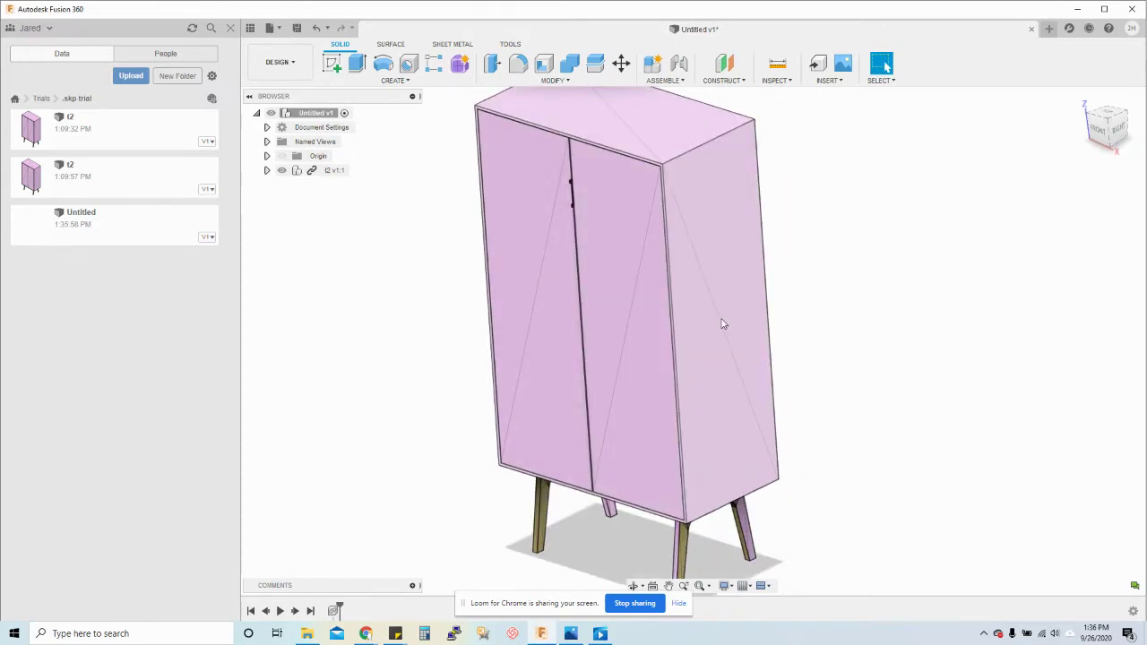
# Step: Turn off design history capture on the root component
pyautogui.rightClick(320, 114)
pyautogui.click(409, 348)
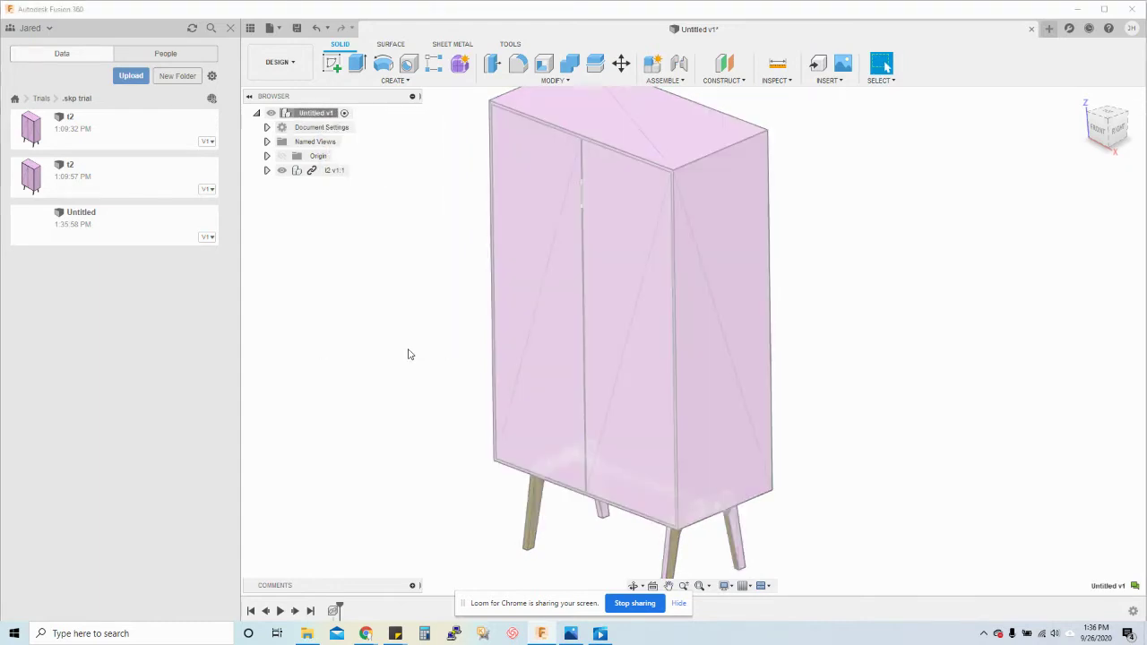
pyautogui.click(577, 336)
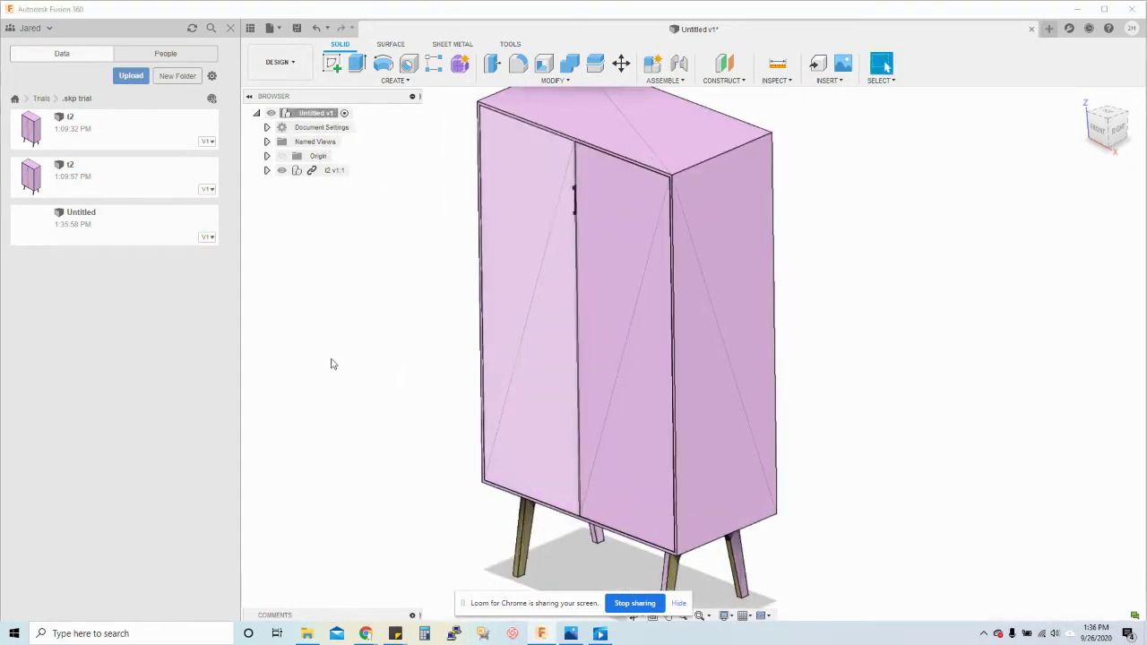
pyautogui.scroll(2, 537, 325)
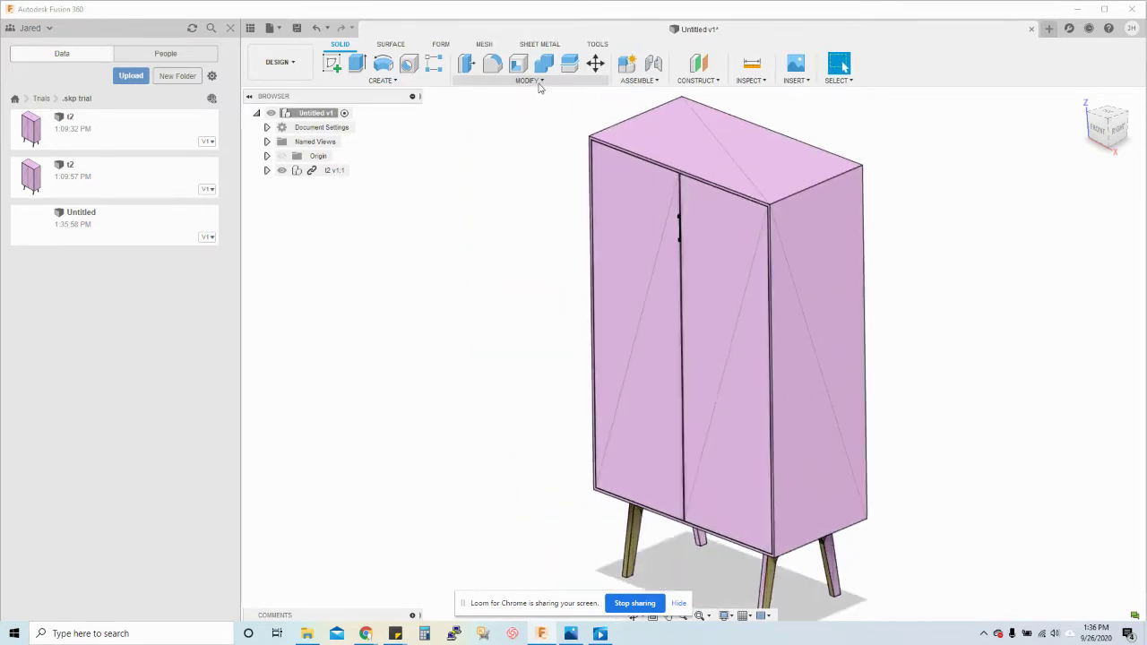
# Step: Start Mesh to BRep and select both doors, the side panel and four legs
pyautogui.click(529, 80)
pyautogui.moveTo(533, 359)
pyautogui.click(573, 360)
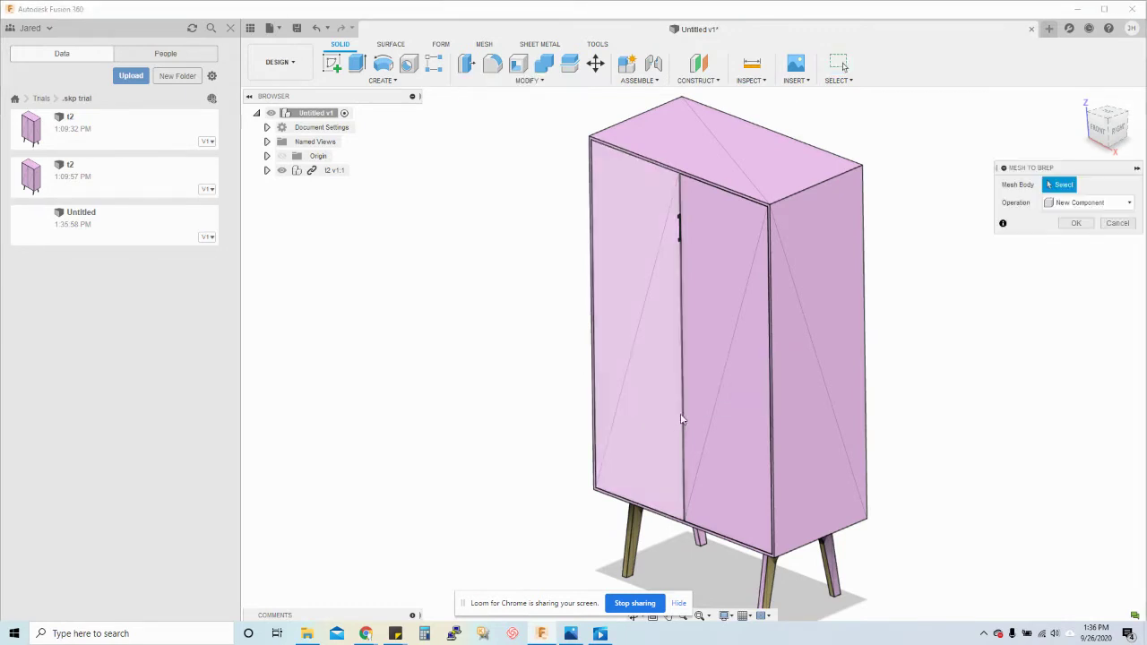
pyautogui.click(695, 381)
pyautogui.click(814, 409)
pyautogui.scroll(4, 860, 502)
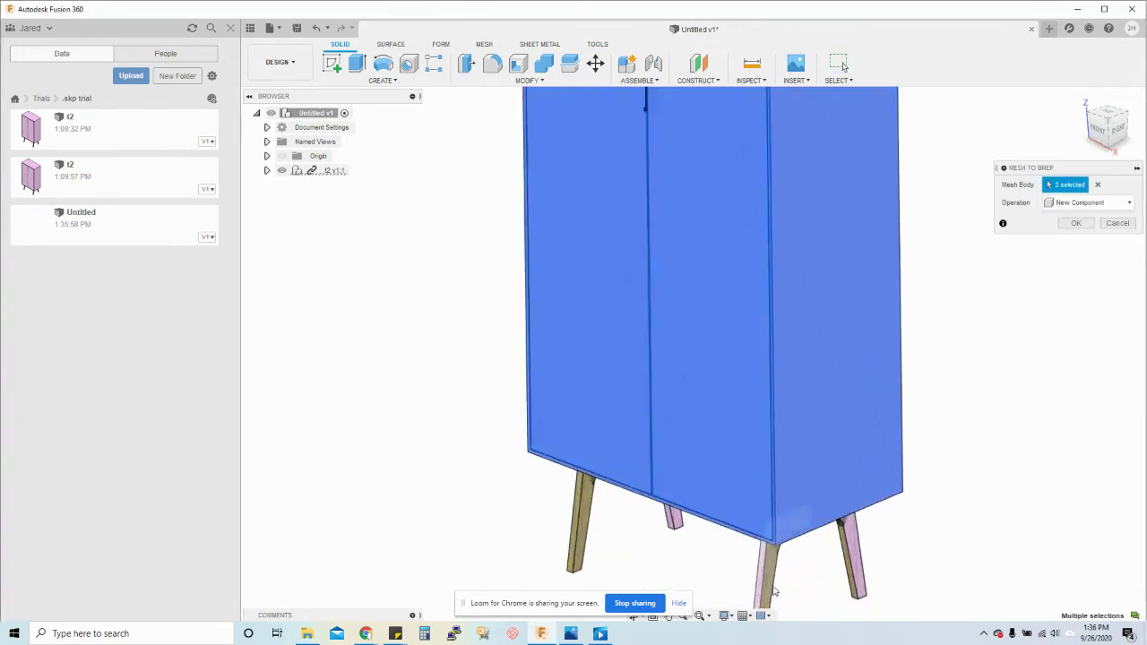
pyautogui.click(876, 522)
pyautogui.click(766, 560)
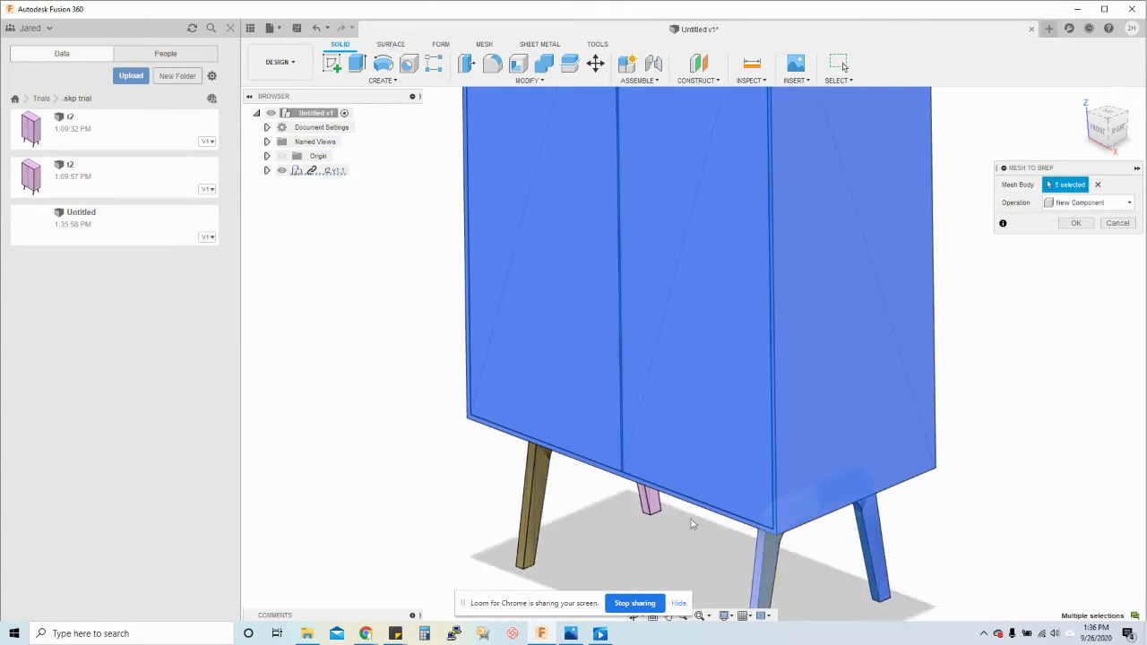
pyautogui.click(649, 500)
pyautogui.click(529, 508)
pyautogui.scroll(-5, 595, 483)
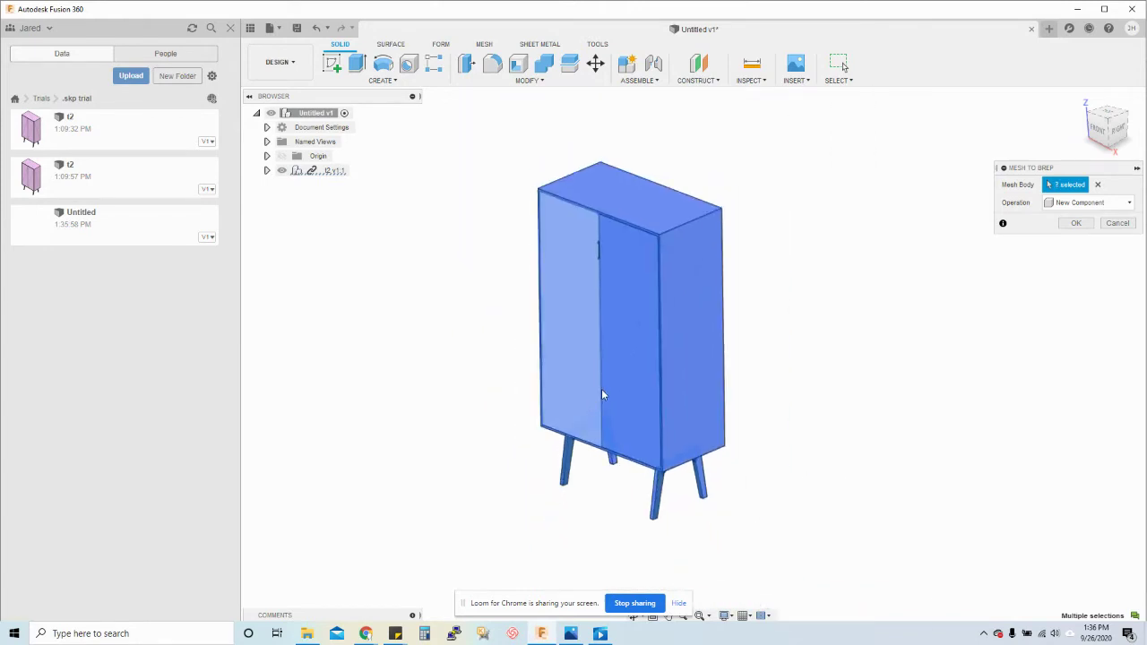
# Step: Keep New Component as the operation and run the mesh-to-solid conversion
pyautogui.keyDown('shift'); pyautogui.moveTo(629, 527); pyautogui.dragTo(337, 509, button='middle'); pyautogui.keyUp('shift')
pyautogui.scroll(3, 337, 508)
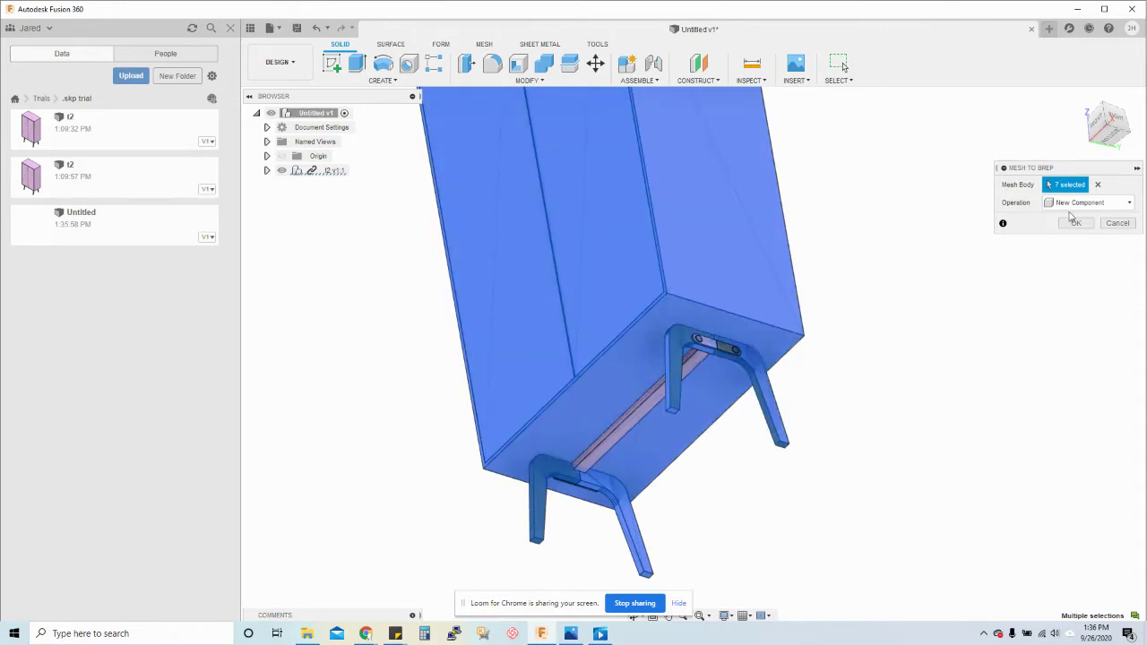
pyautogui.click(1070, 209)
pyautogui.click(1084, 233)
pyautogui.click(1080, 212)
pyautogui.click(1079, 219)
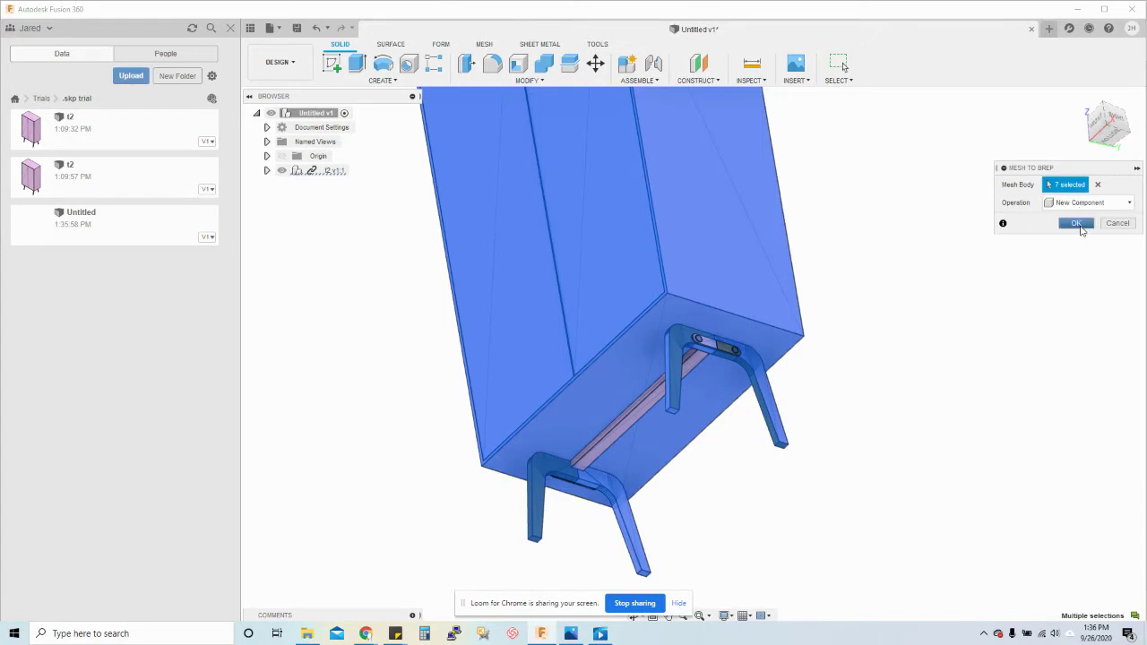
pyautogui.click(1076, 223)
pyautogui.keyDown('shift'); pyautogui.moveTo(929, 404); pyautogui.dragTo(627, 296, button='middle'); pyautogui.keyUp('shift')
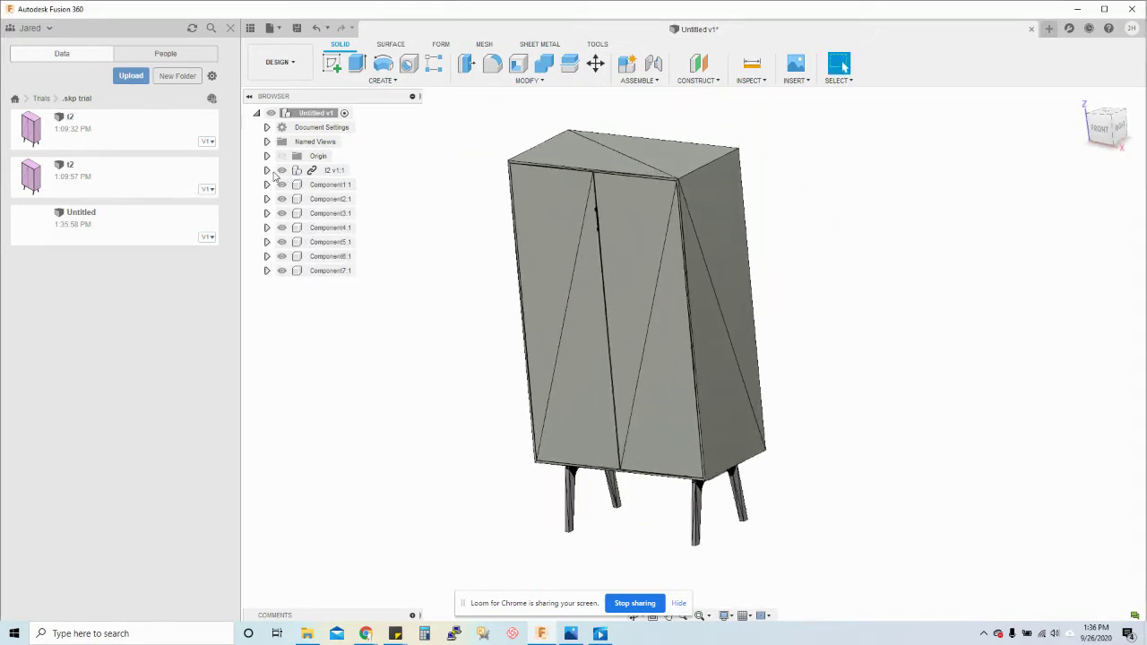
# Step: Hide the original t2 v1:1 mesh body
pyautogui.click(280, 173)
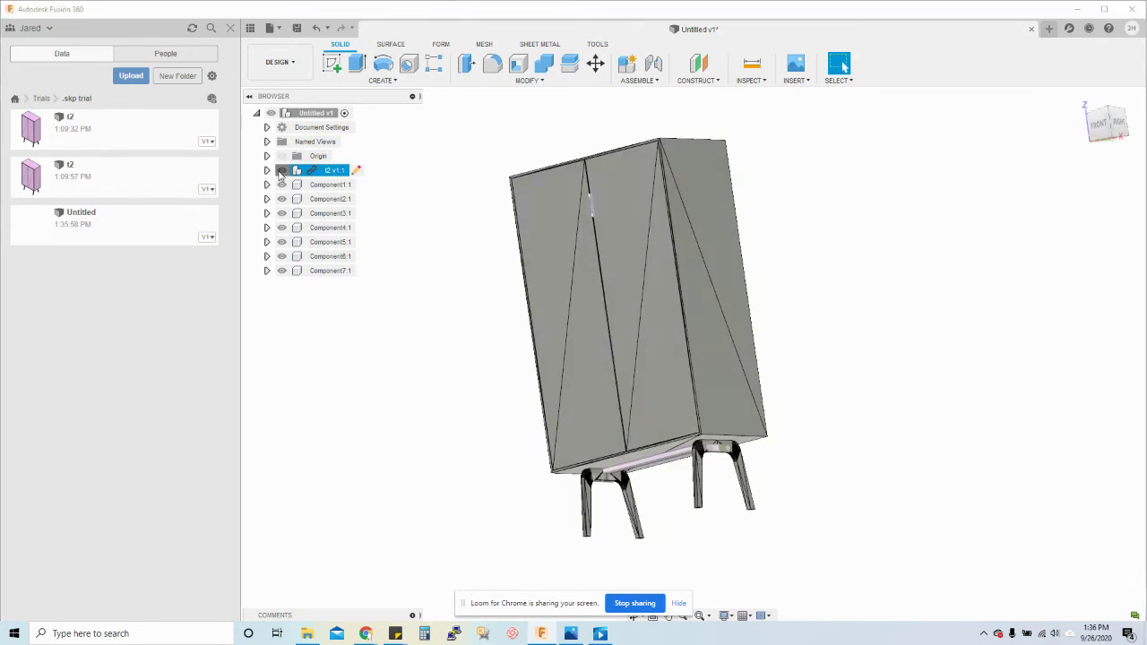
pyautogui.click(280, 173)
pyautogui.keyDown('shift'); pyautogui.moveTo(955, 353); pyautogui.dragTo(760, 315, button='middle'); pyautogui.keyUp('shift')
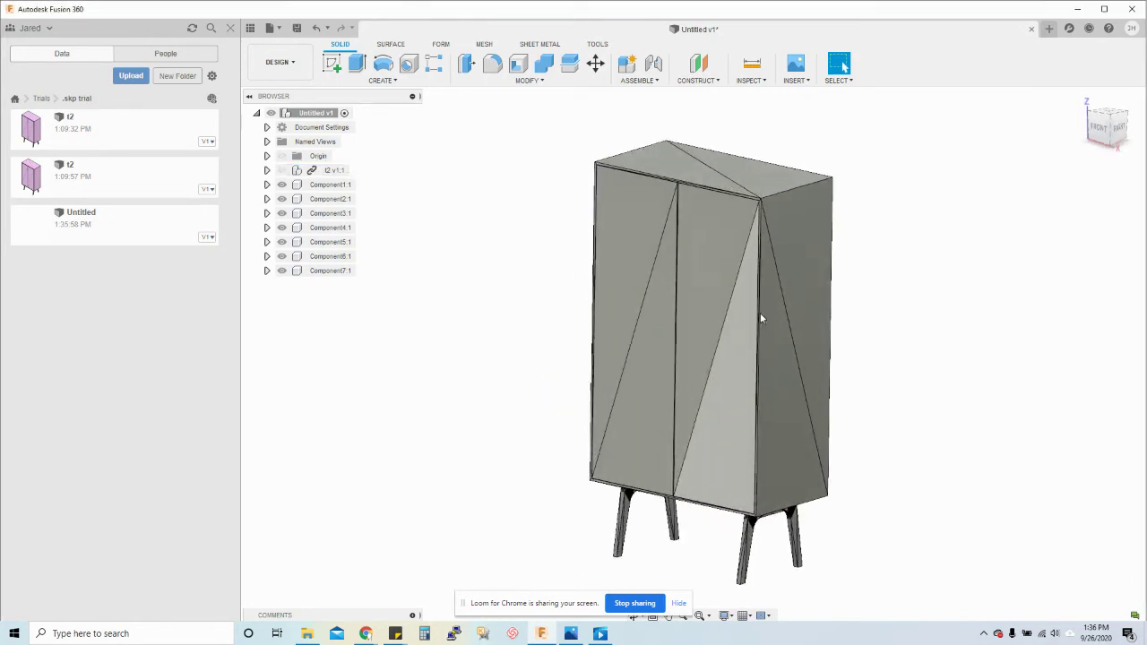
pyautogui.click(535, 81)
pyautogui.moveTo(490, 361)
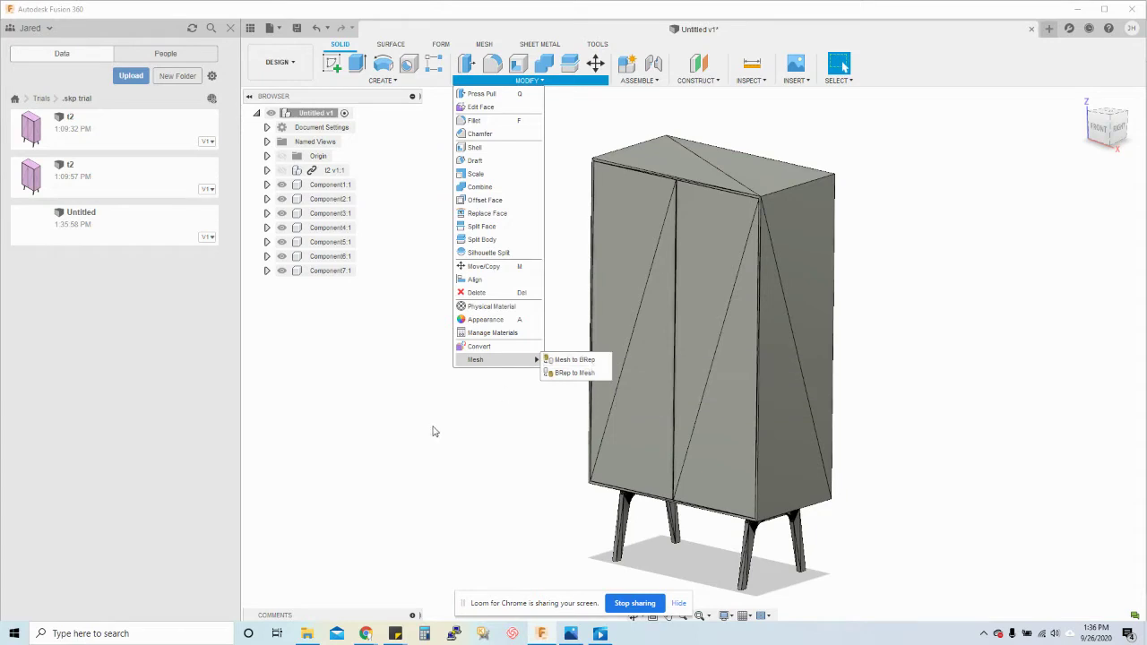
pyautogui.click(438, 399)
# Step: Merge the left door's two triangular faces into one face with Surface Merge
pyautogui.click(390, 44)
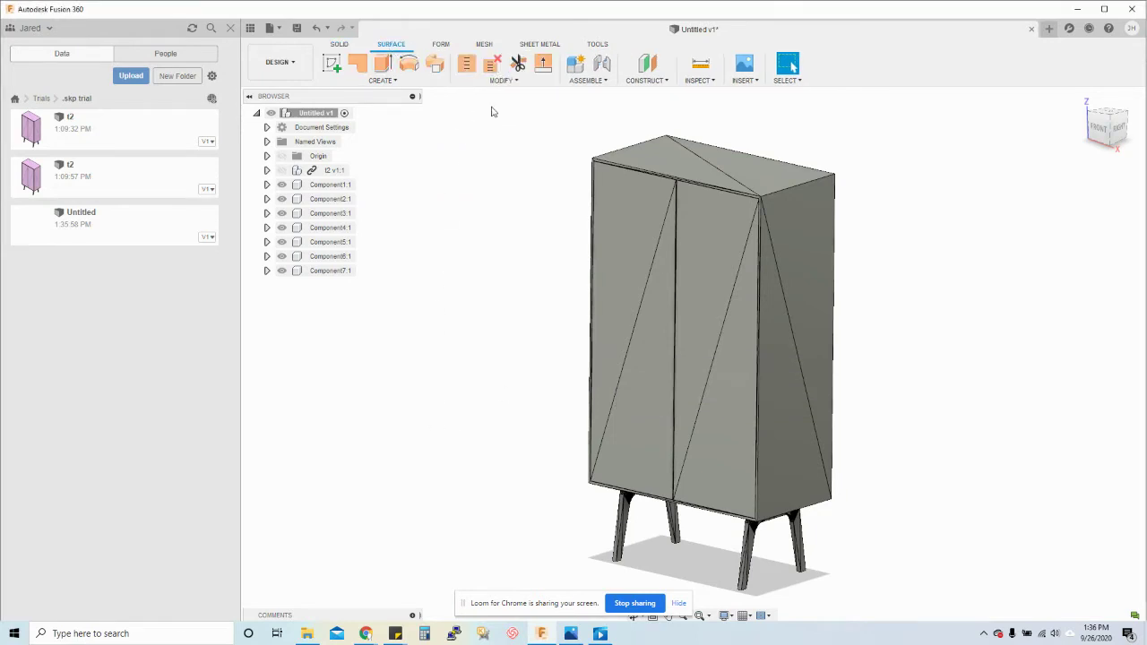
pyautogui.click(502, 80)
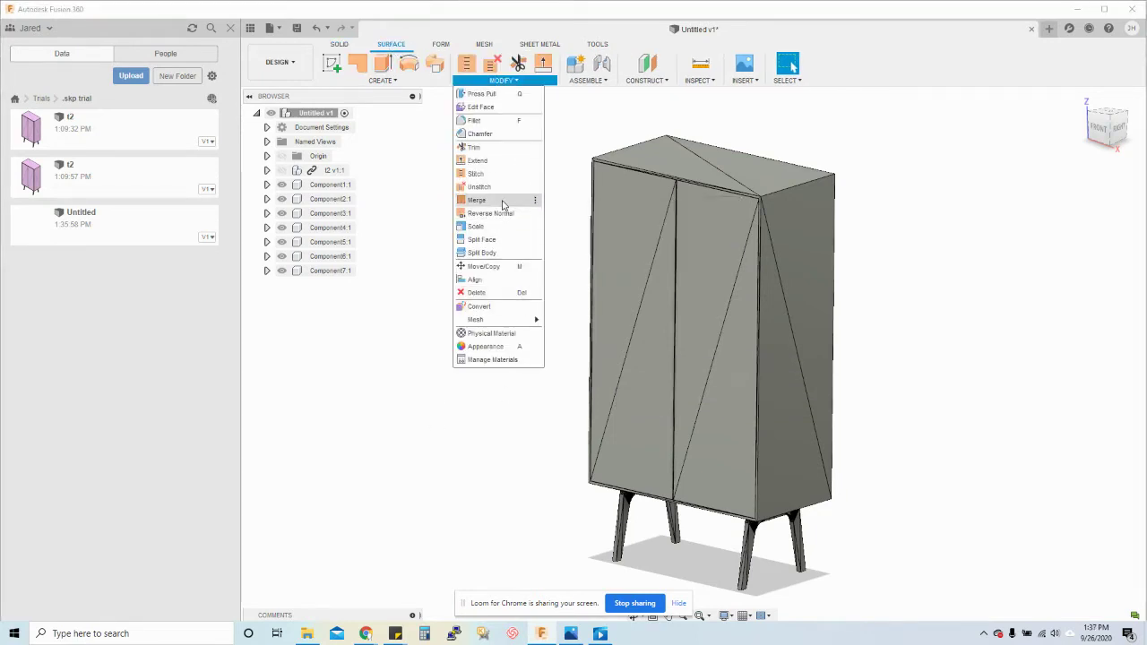
pyautogui.click(476, 200)
pyautogui.click(637, 397)
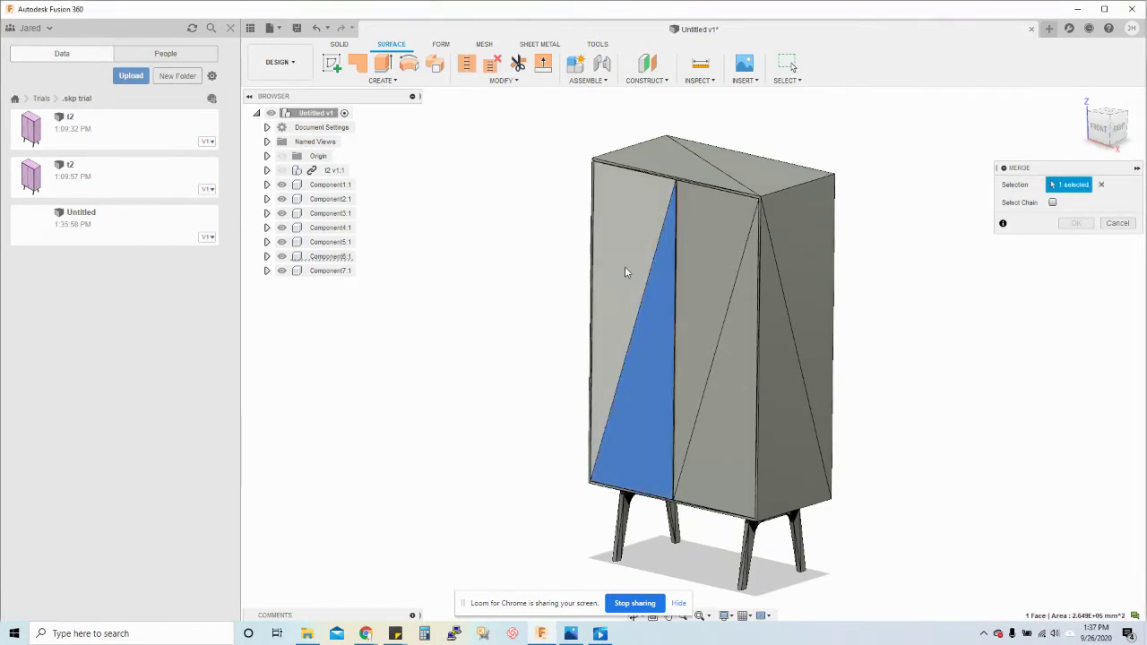
pyautogui.click(625, 269)
pyautogui.press('Return')
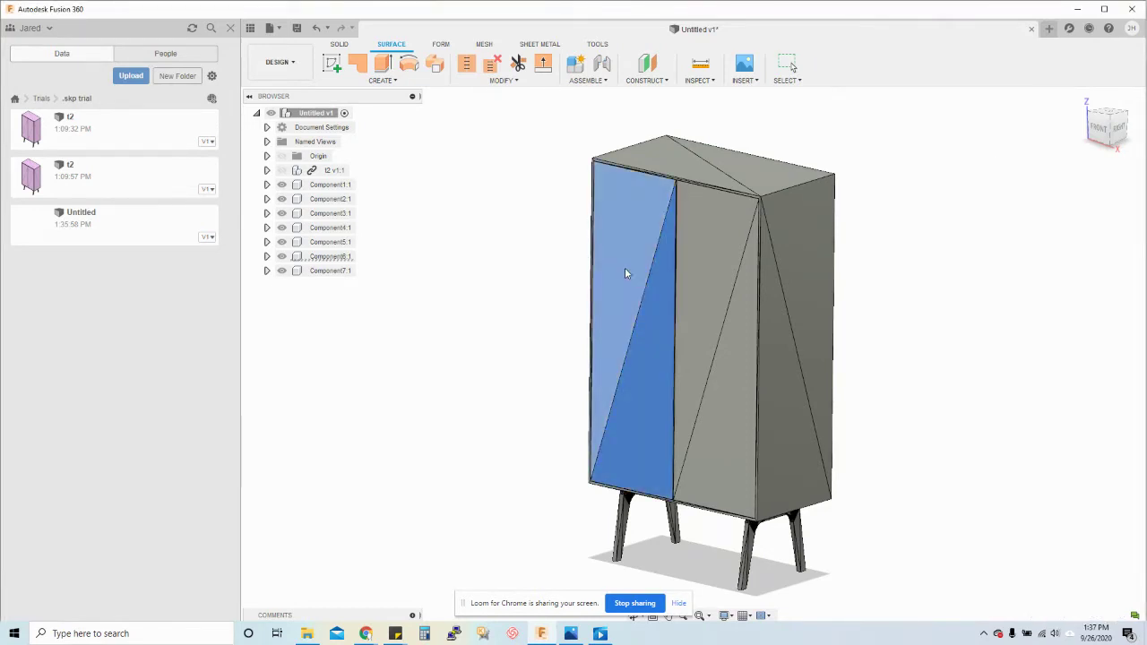
pyautogui.click(627, 293)
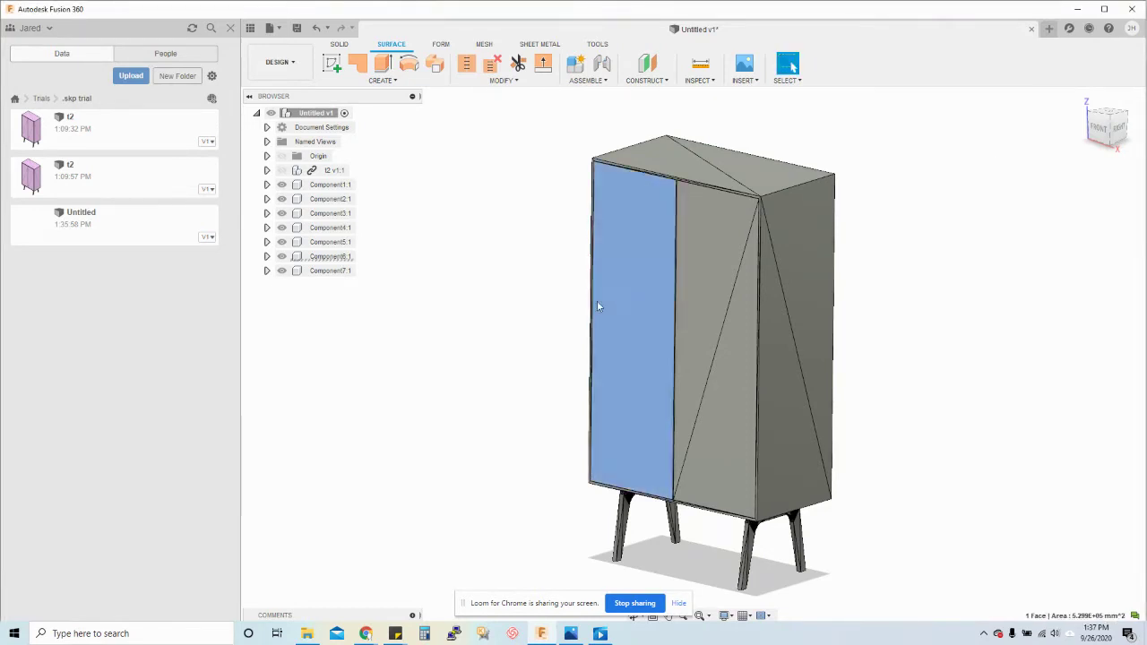
pyautogui.press('Escape')
pyautogui.moveTo(633, 288)
pyautogui.keyDown('shift'); pyautogui.mouseDown(button='middle')
pyautogui.moveTo(712, 285)
pyautogui.moveTo(736, 385)
pyautogui.moveTo(852, 378)
pyautogui.mouseUp(button='middle'); pyautogui.keyUp('shift')
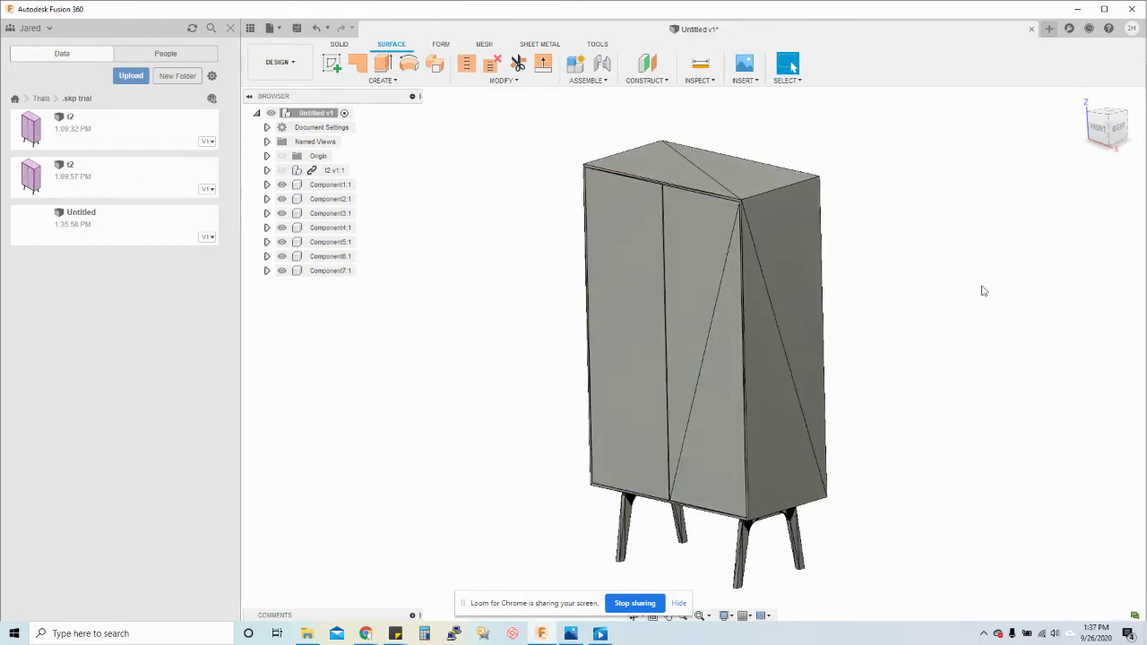
# Step: Repeat Merge on the cabinet's split side faces
pyautogui.rightClick(947, 330)
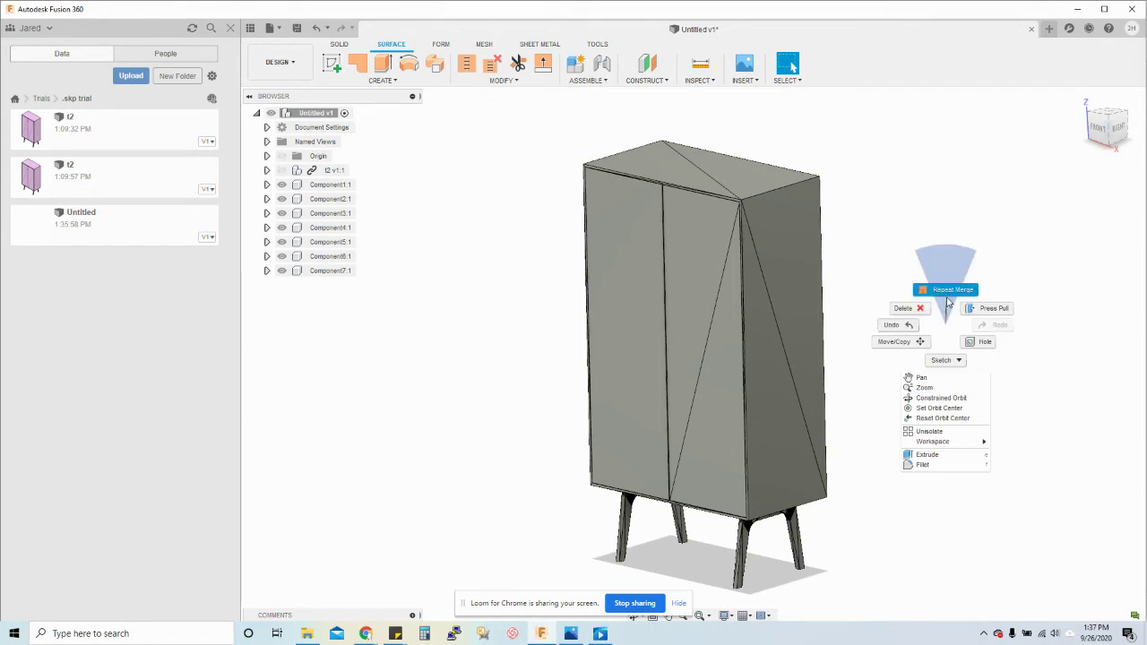
pyautogui.click(948, 298)
pyautogui.click(786, 306)
pyautogui.press('Return')
# Step: Merge the right door's two halves into a single face
pyautogui.rightClick(980, 328)
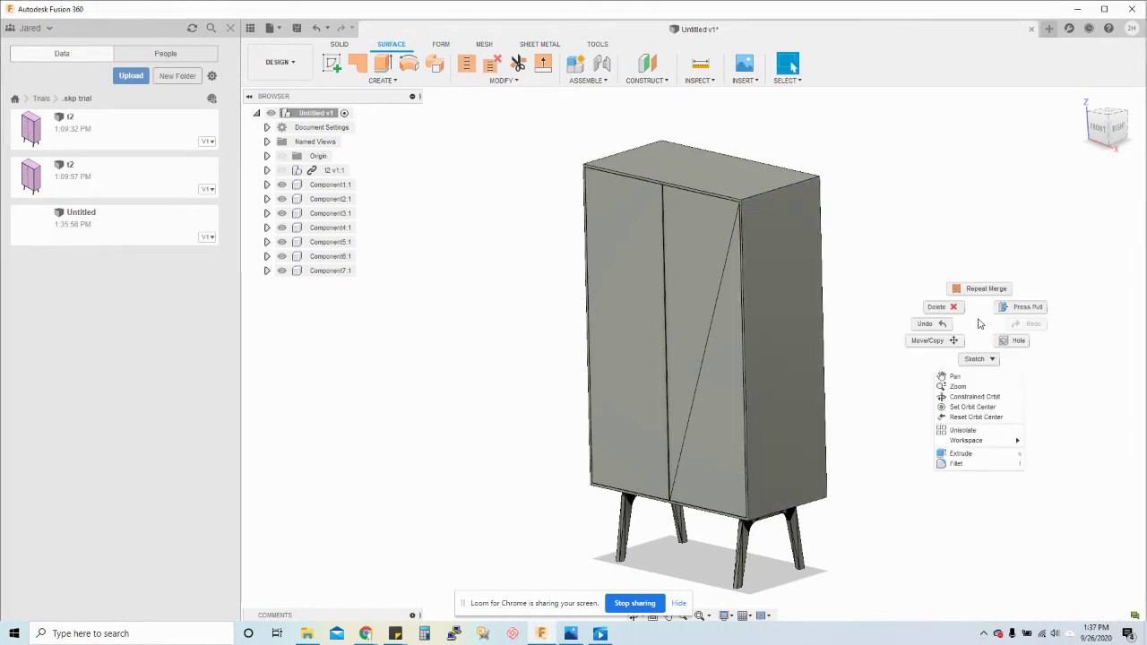
pyautogui.click(979, 289)
pyautogui.click(714, 335)
pyautogui.click(699, 308)
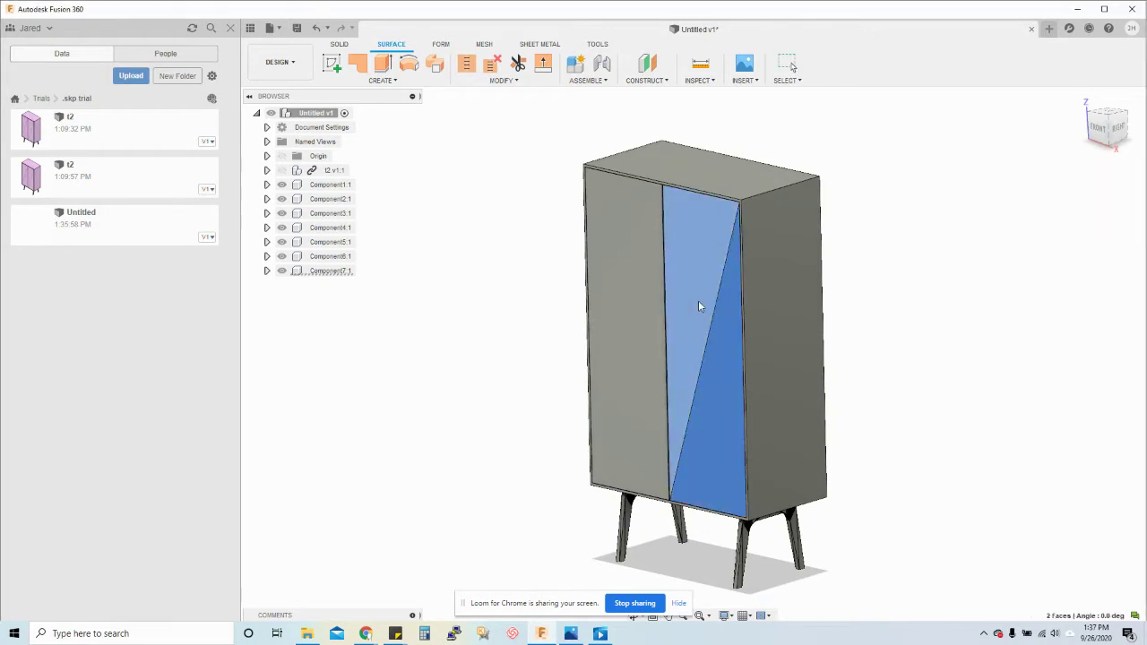
pyautogui.press('Return')
pyautogui.scroll(3, 740, 557)
pyautogui.scroll(2, 750, 536)
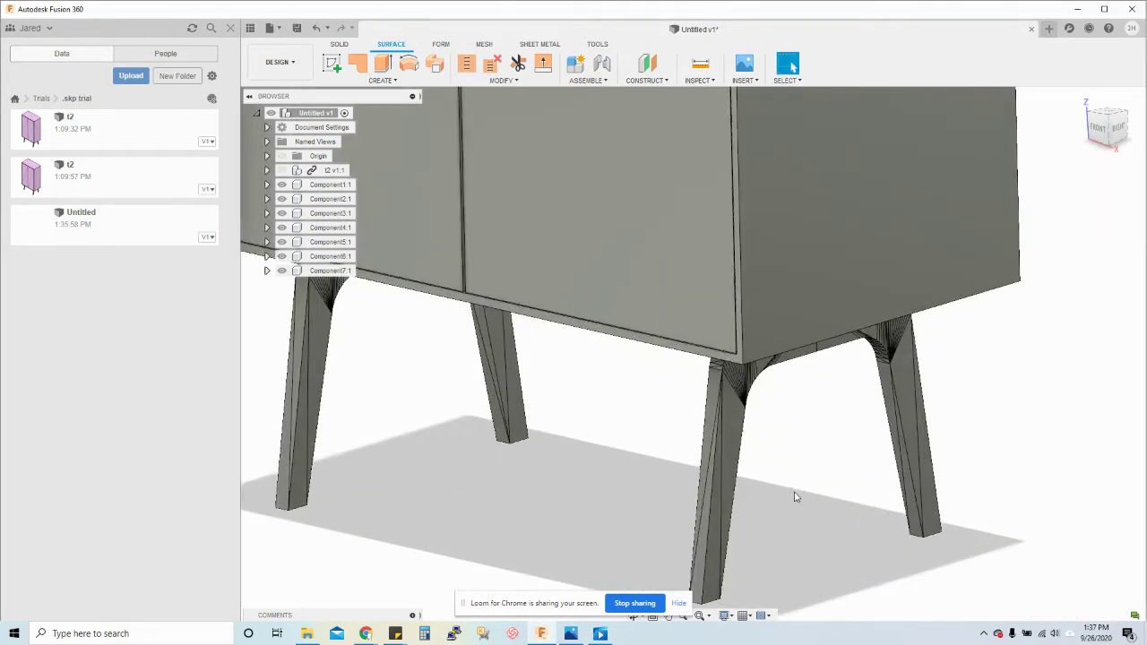
pyautogui.scroll(3, 761, 492)
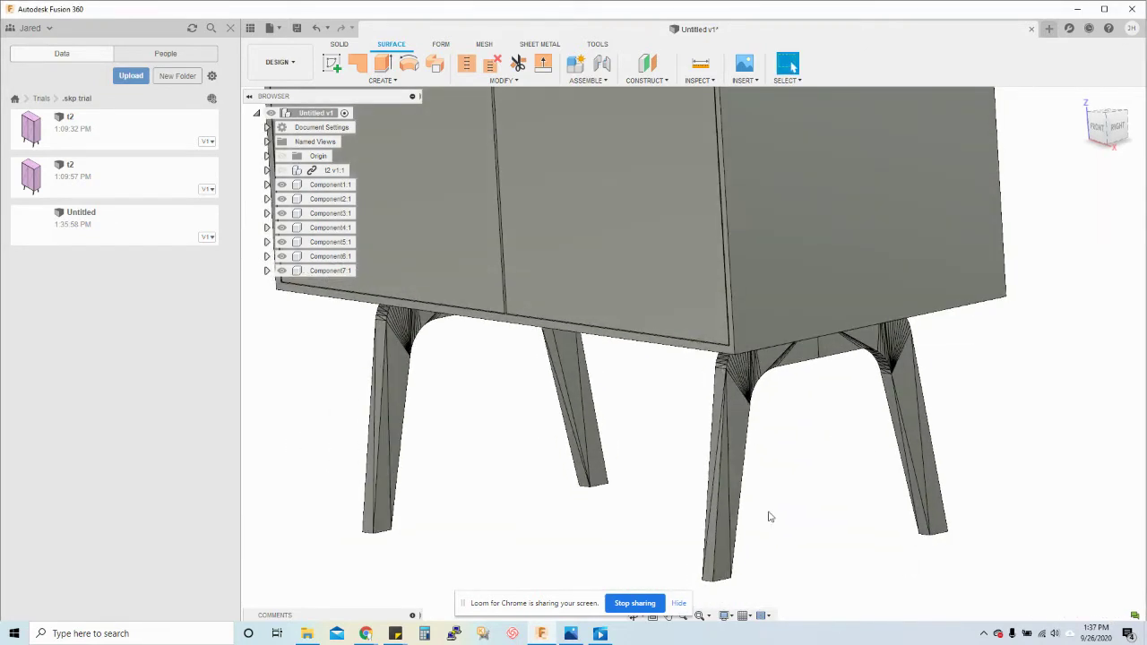
pyautogui.scroll(3, 752, 504)
# Step: Merge the triangle faces on the front leg
pyautogui.rightClick(781, 446)
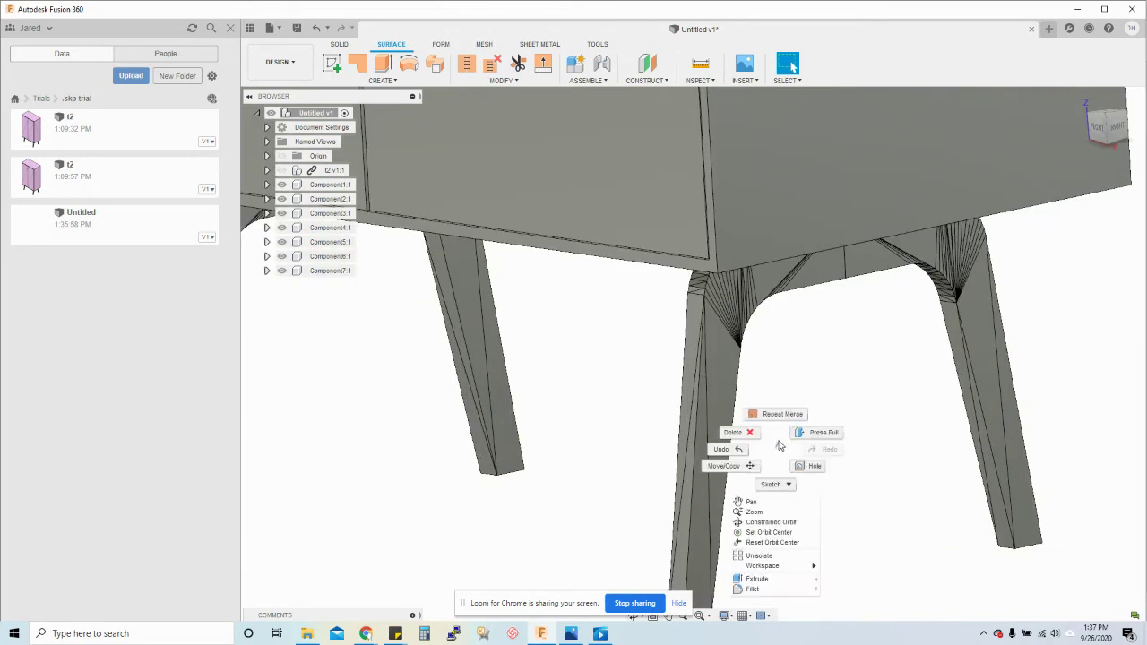
pyautogui.press('Escape')
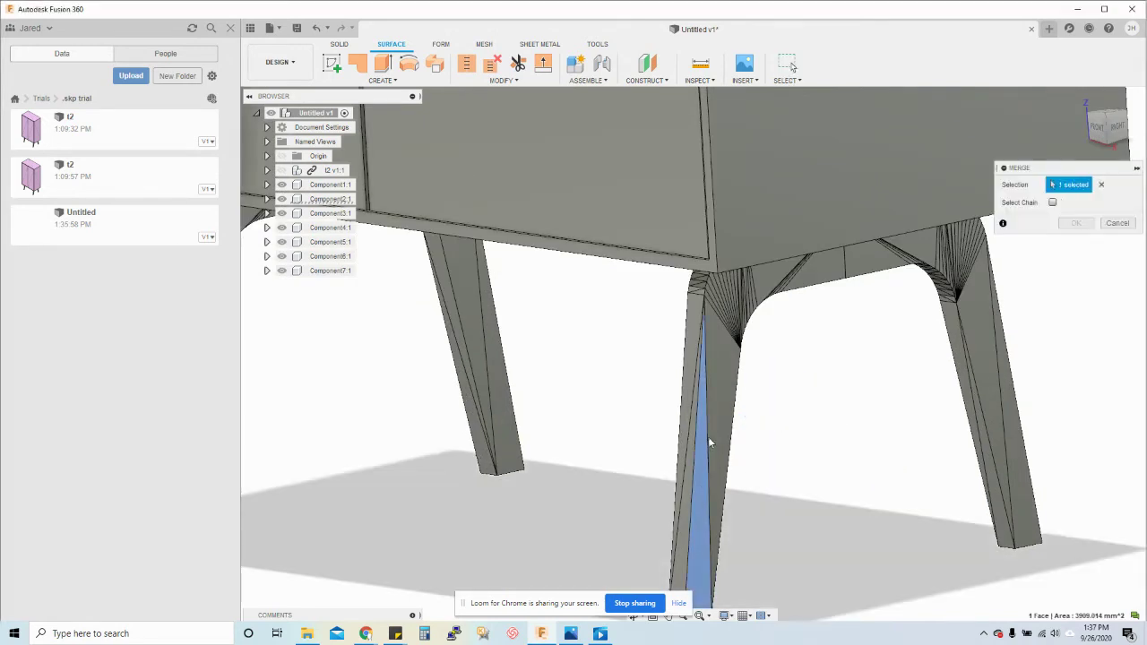
pyautogui.click(712, 430)
pyautogui.press('Return')
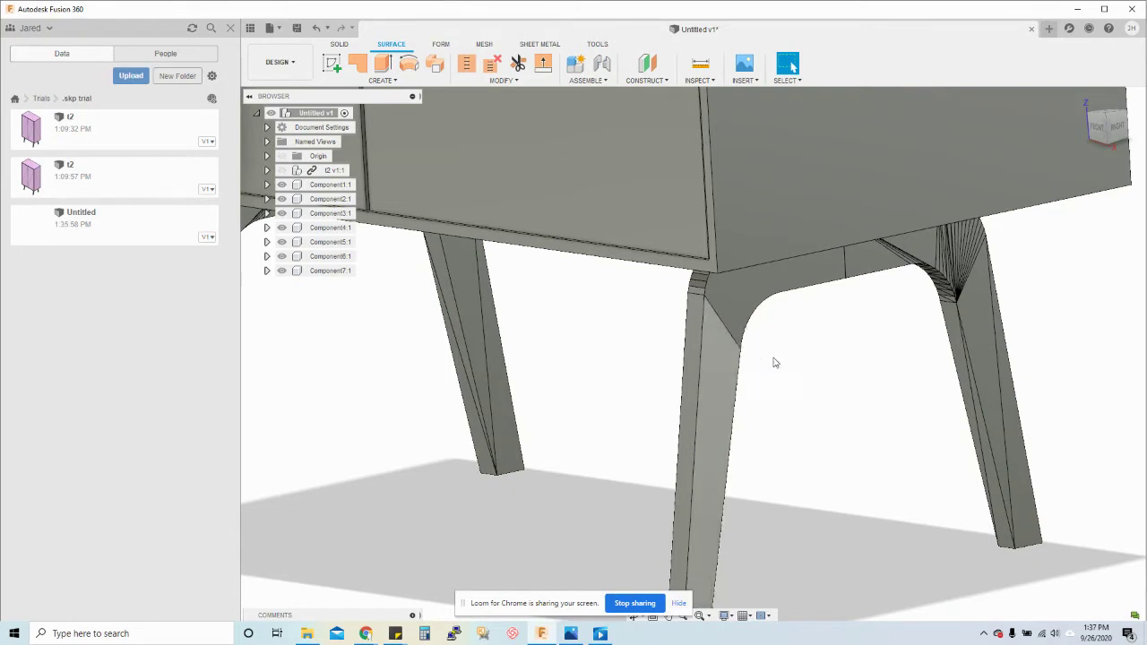
# Step: Merge the leg's curved corner face with its adjacent leg face
pyautogui.rightClick(798, 374)
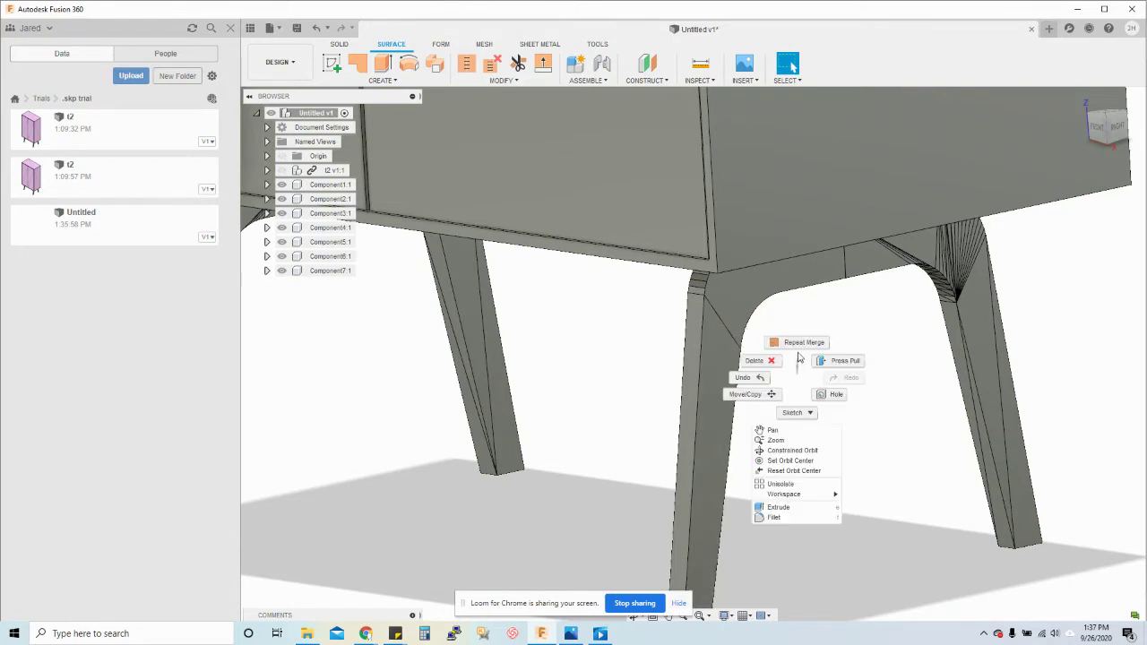
pyautogui.click(786, 344)
pyautogui.click(729, 310)
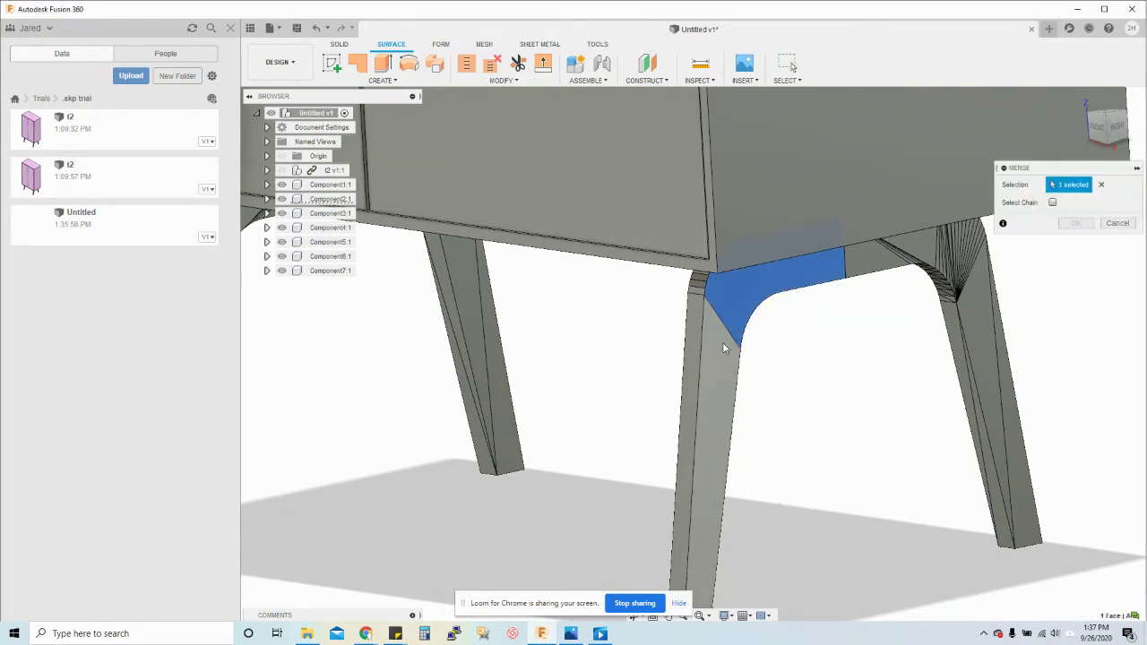
pyautogui.click(742, 339)
pyautogui.click(1075, 223)
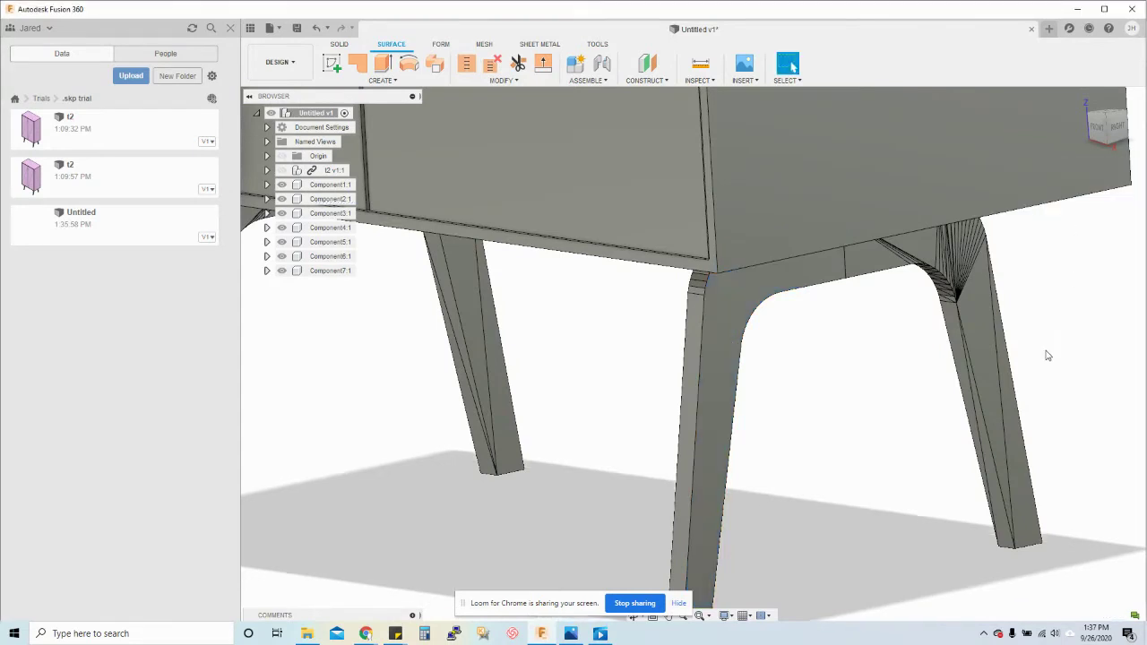
pyautogui.scroll(-8, 1047, 356)
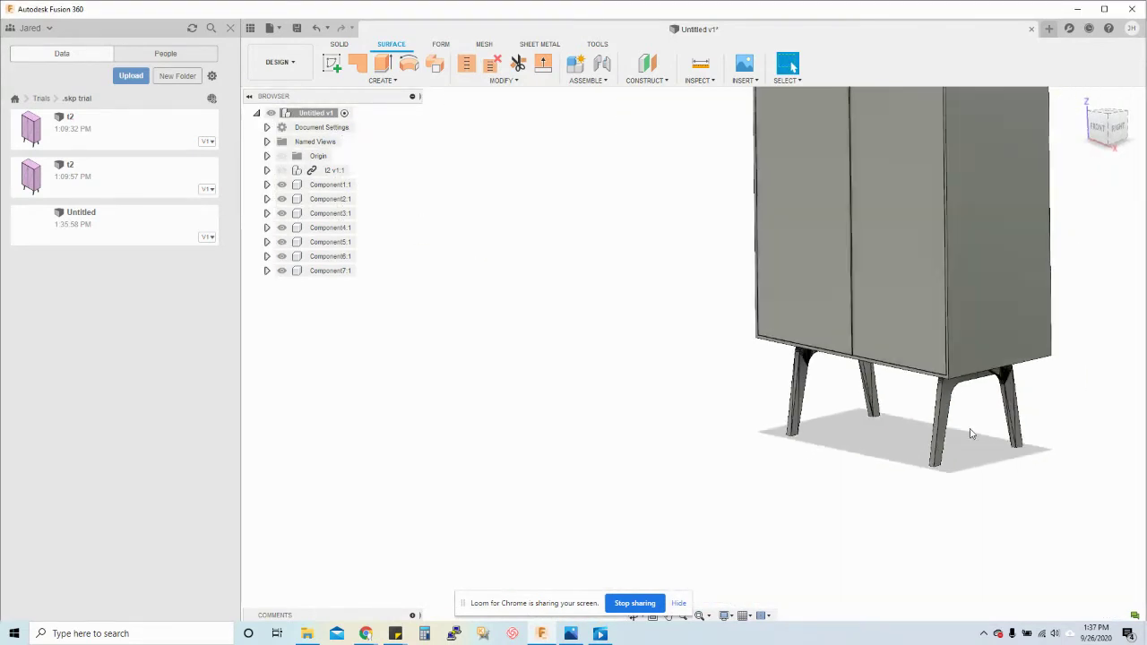
pyautogui.keyDown('shift'); pyautogui.moveTo(970, 434); pyautogui.dragTo(1016, 313, button='middle'); pyautogui.keyUp('shift')
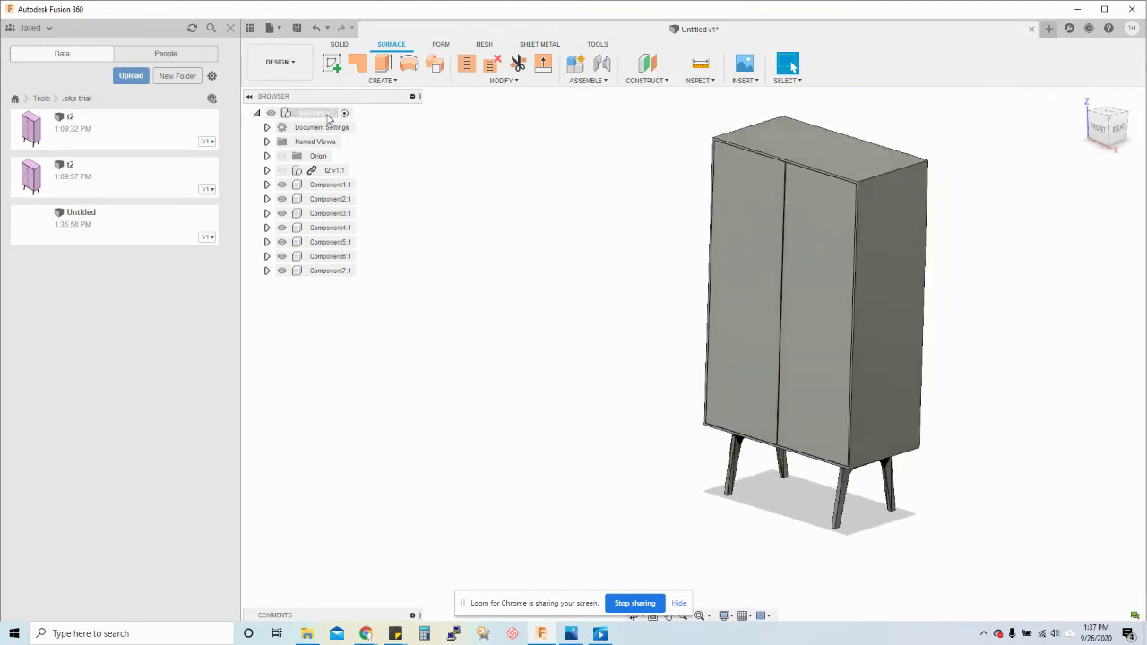
# Step: Hide the door components Component6:1 and Component7:1 via Show/Hide in the Browser
pyautogui.click(314, 113)
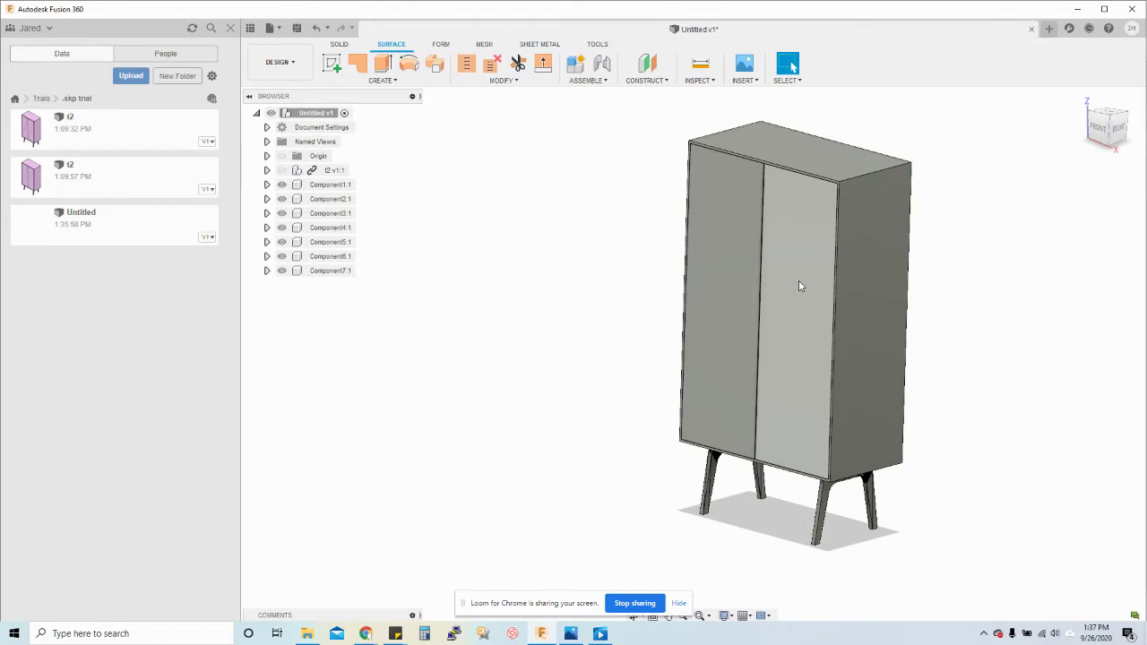
pyautogui.click(330, 270)
pyautogui.click(322, 256)
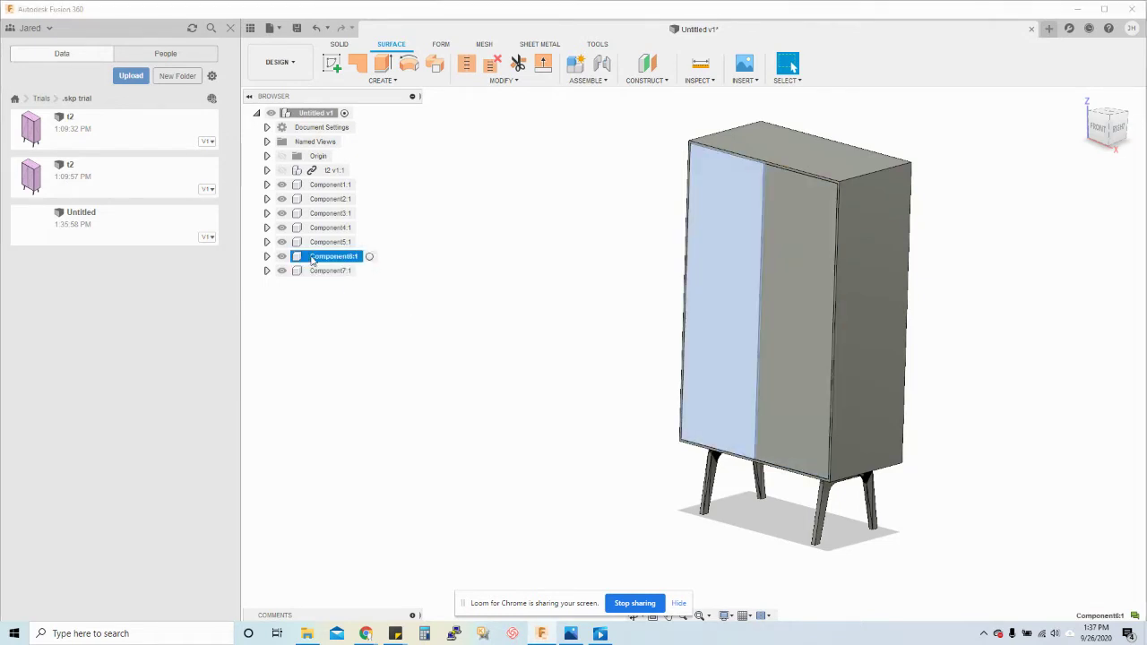
pyautogui.keyDown('ctrl'); pyautogui.click(323, 271); pyautogui.keyUp('ctrl')
pyautogui.rightClick(319, 271)
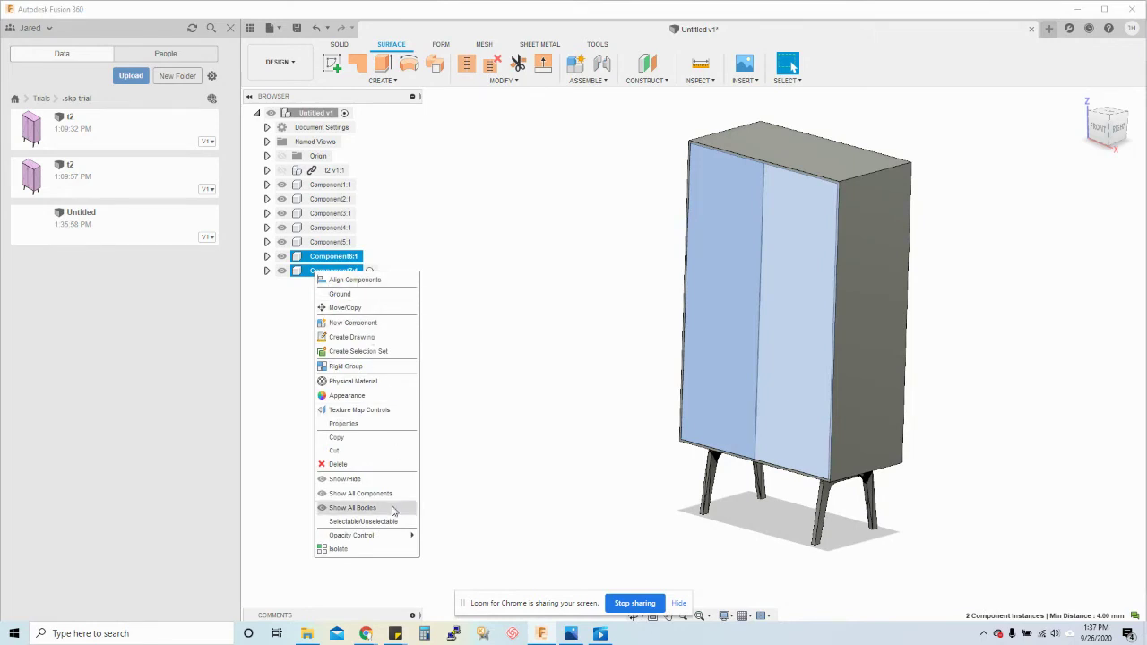
pyautogui.click(369, 483)
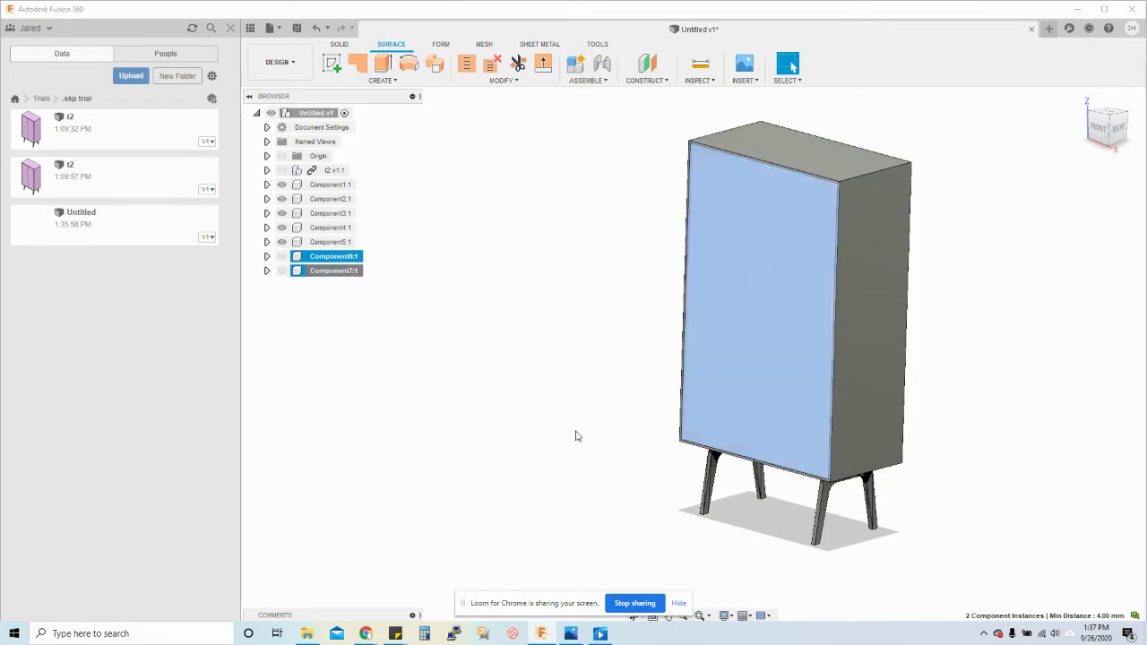
# Step: Press Pull the cabinet's front face -400 mm to hollow the body
pyautogui.click(786, 323)
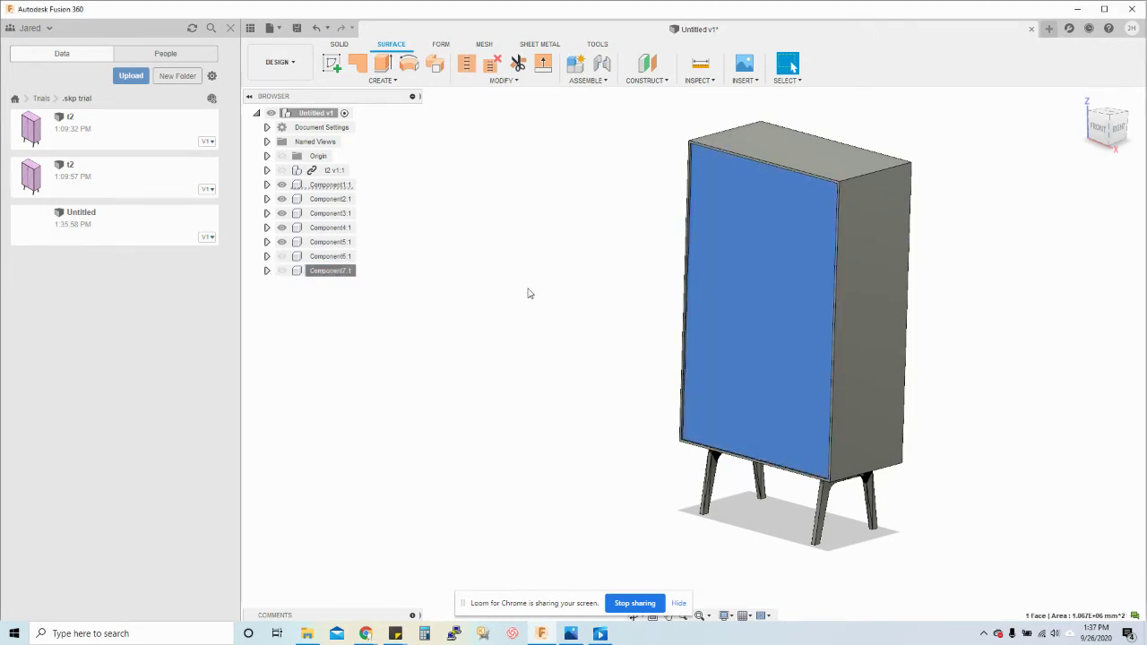
pyautogui.click(339, 44)
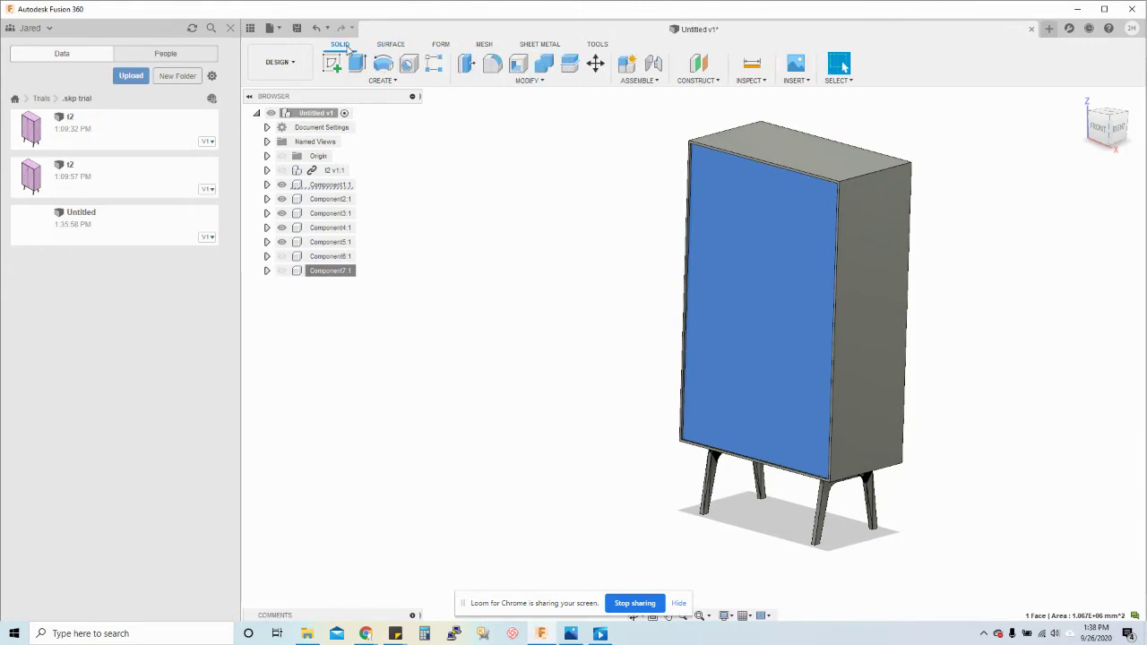
pyautogui.click(470, 65)
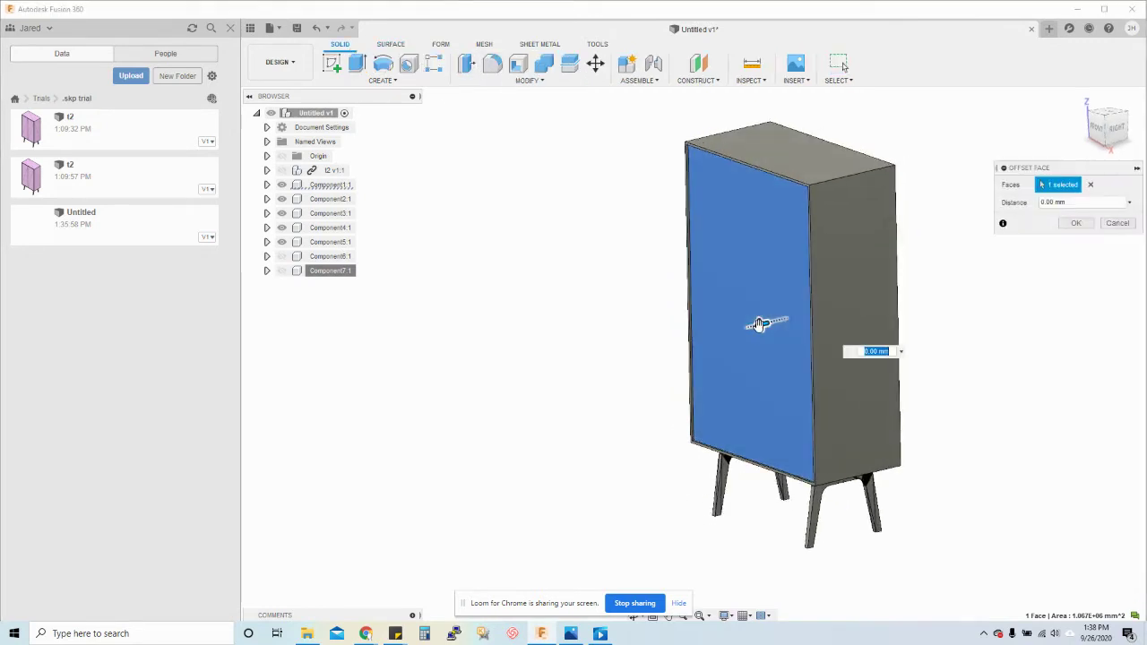
pyautogui.moveTo(762, 337); pyautogui.dragTo(839, 307)
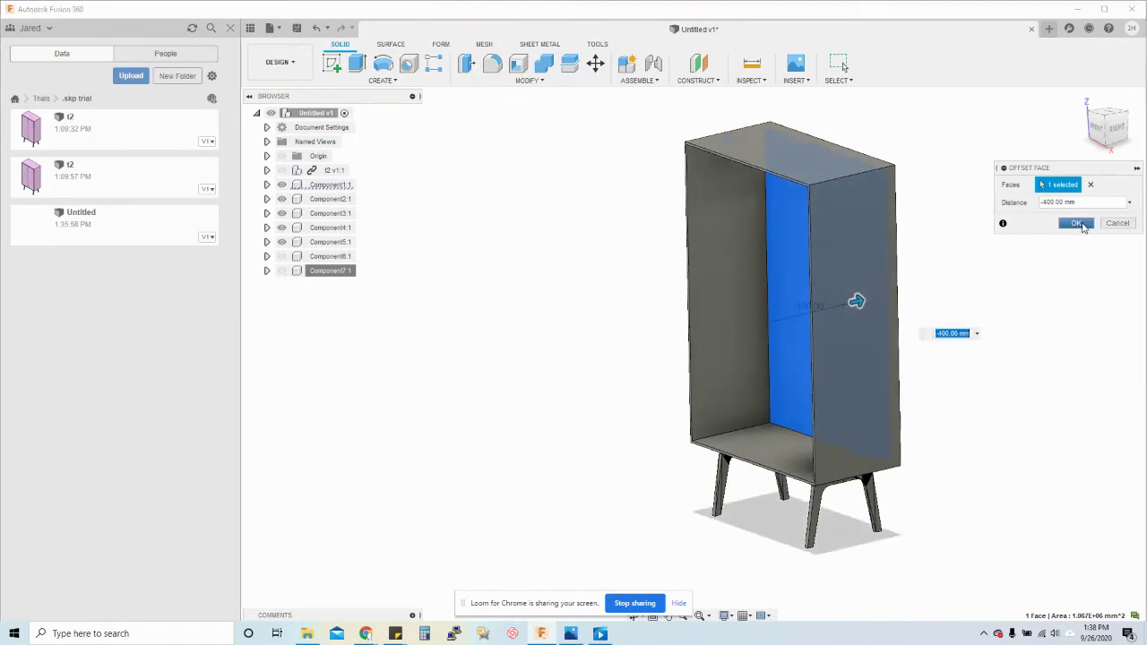
pyautogui.click(1078, 224)
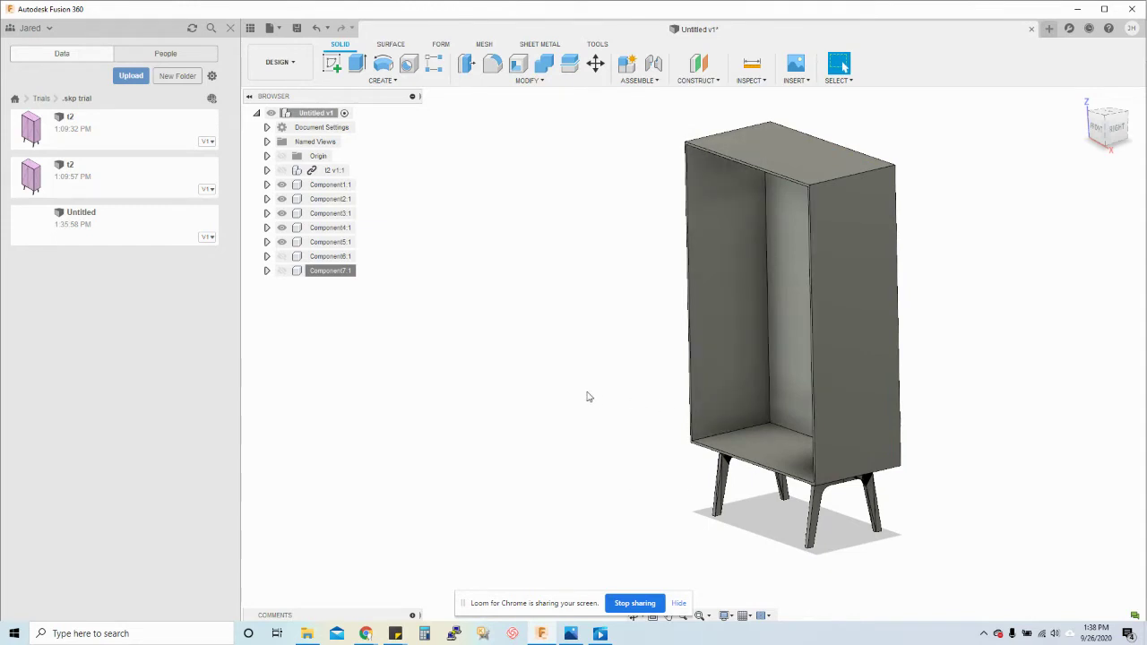
# Step: Make both door components visible again
pyautogui.click(278, 258)
pyautogui.click(281, 256)
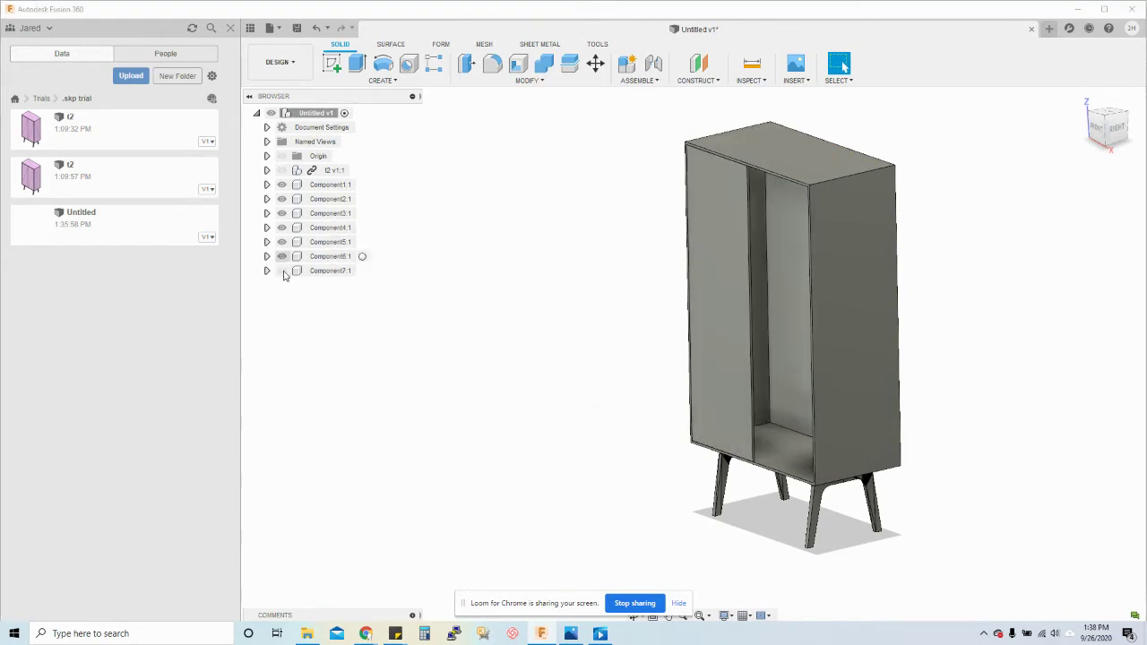
pyautogui.click(281, 270)
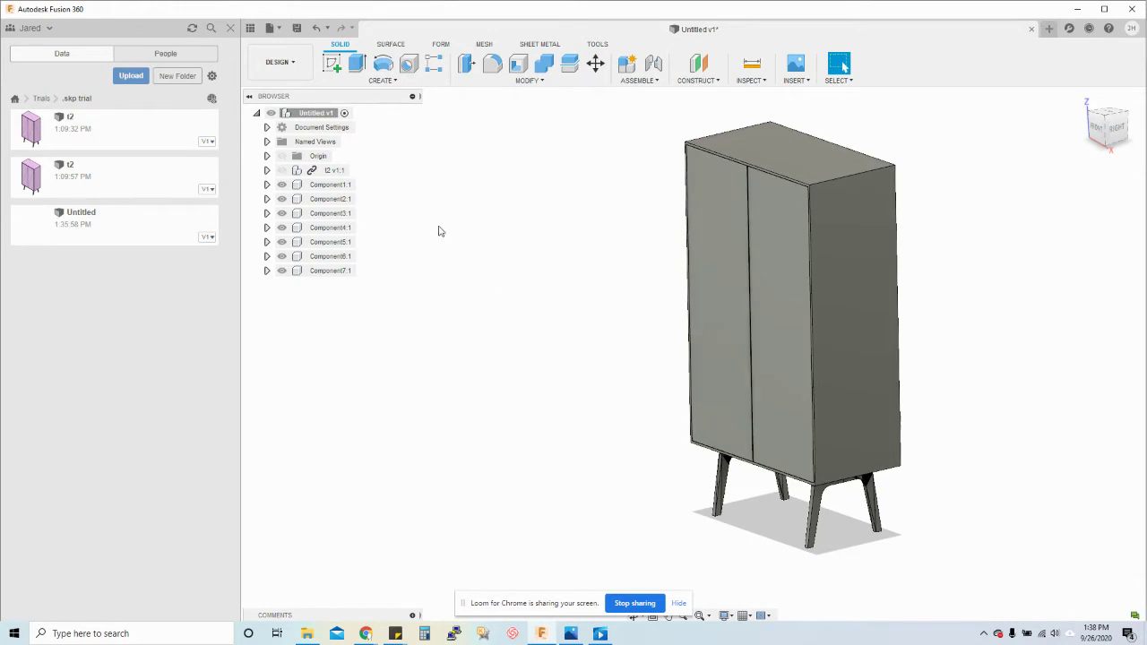
# Step: Turn on design history capture and extrude the cabinet's right side face 100 mm
pyautogui.rightClick(328, 115)
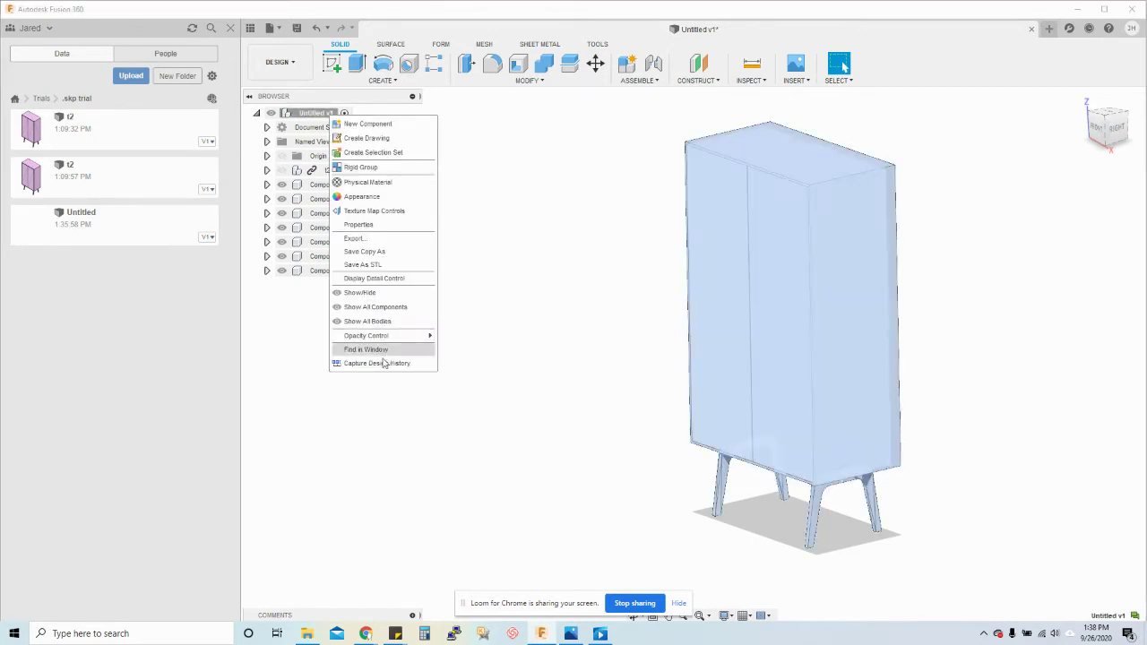
pyautogui.click(384, 363)
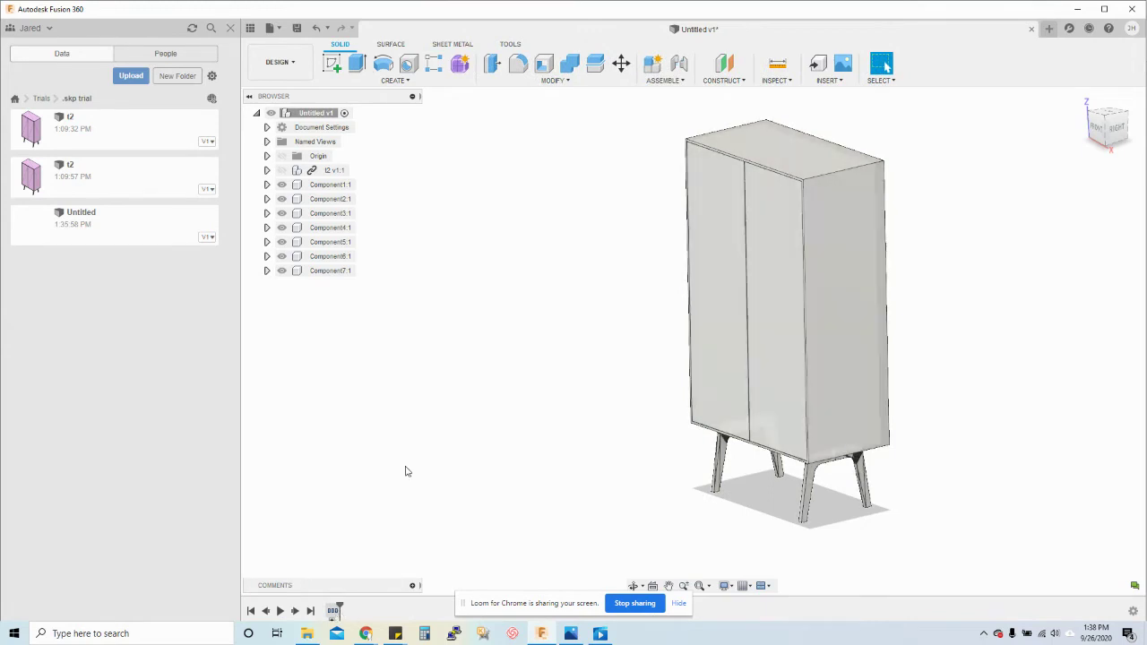
pyautogui.click(356, 65)
pyautogui.click(847, 324)
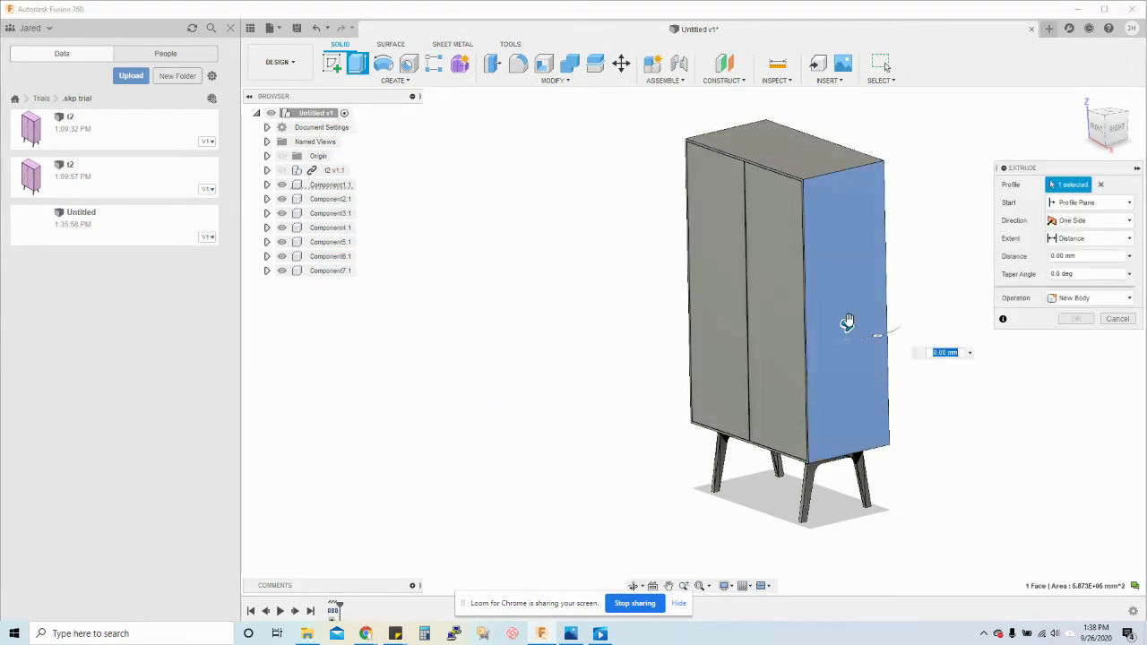
pyautogui.write('100')
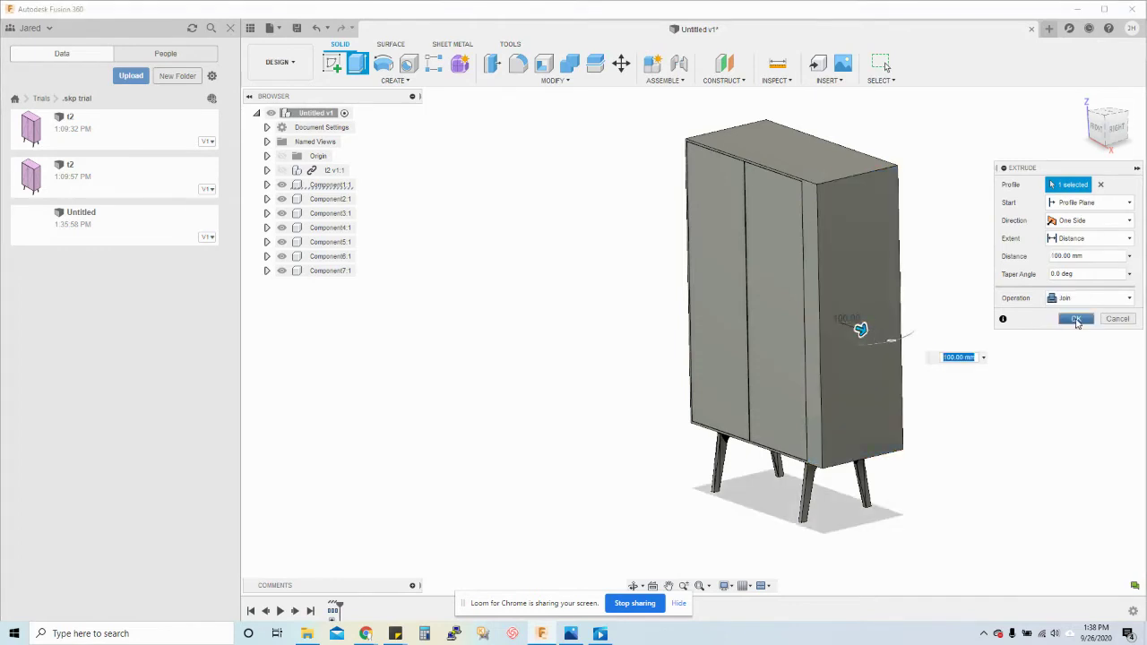
pyautogui.click(1076, 319)
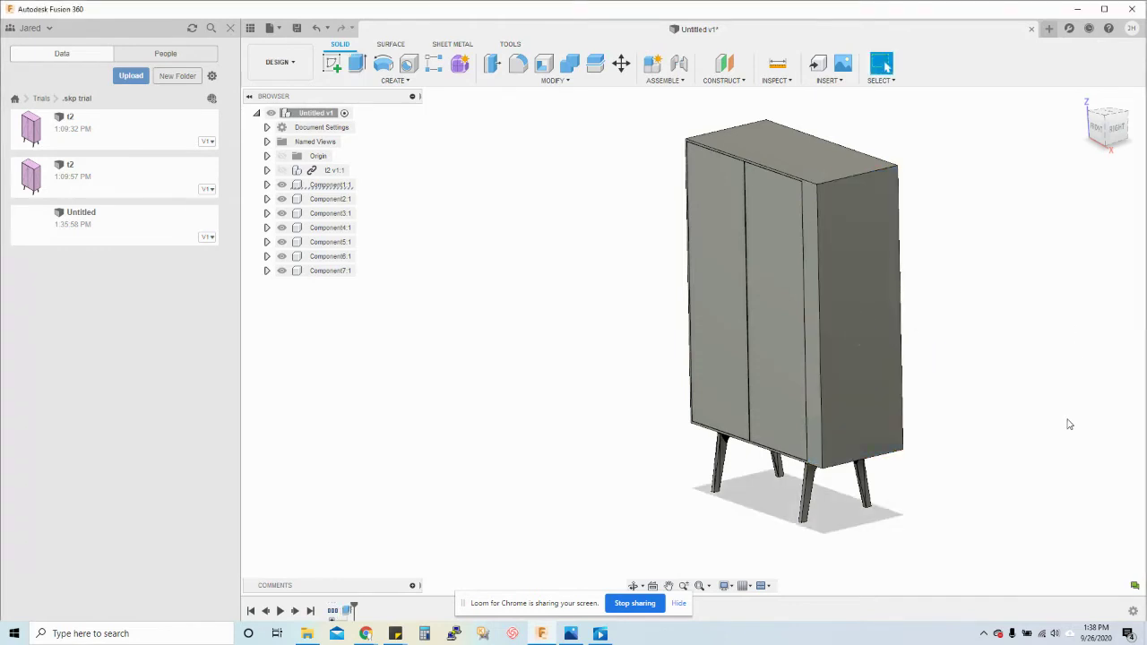
# Step: Delete the Extrude1 feature from the timeline
pyautogui.click(346, 611)
pyautogui.rightClick(346, 612)
pyautogui.click(369, 534)
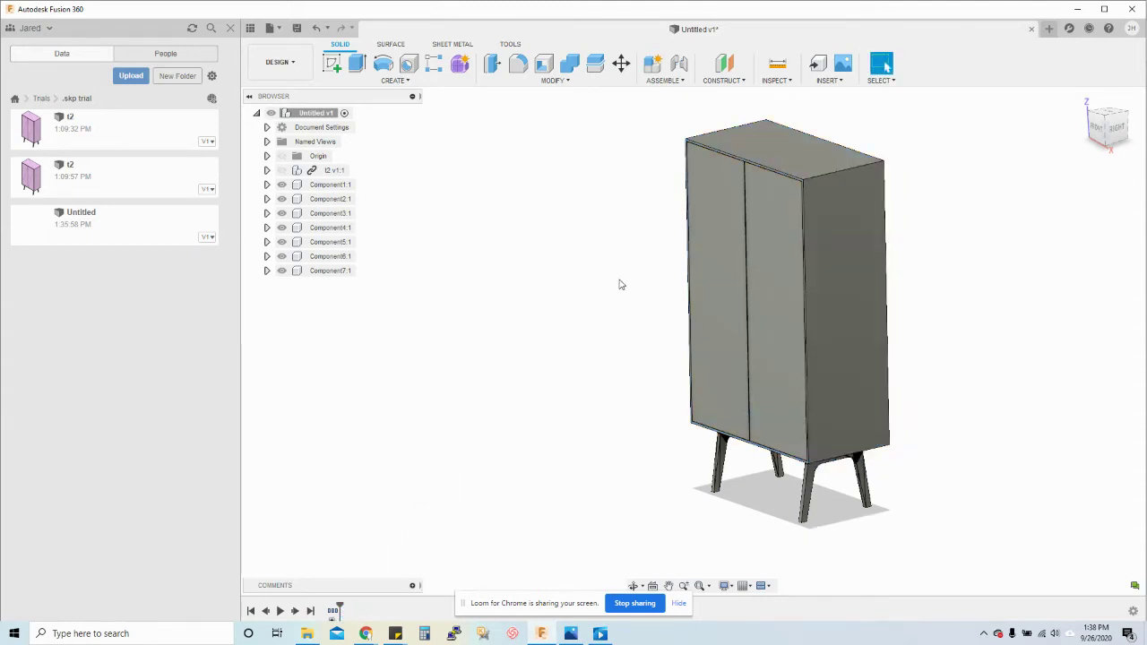
pyautogui.click(286, 62)
# Step: In the Render workspace, apply the Oak appearance to the cabinet body and both doors
pyautogui.click(294, 134)
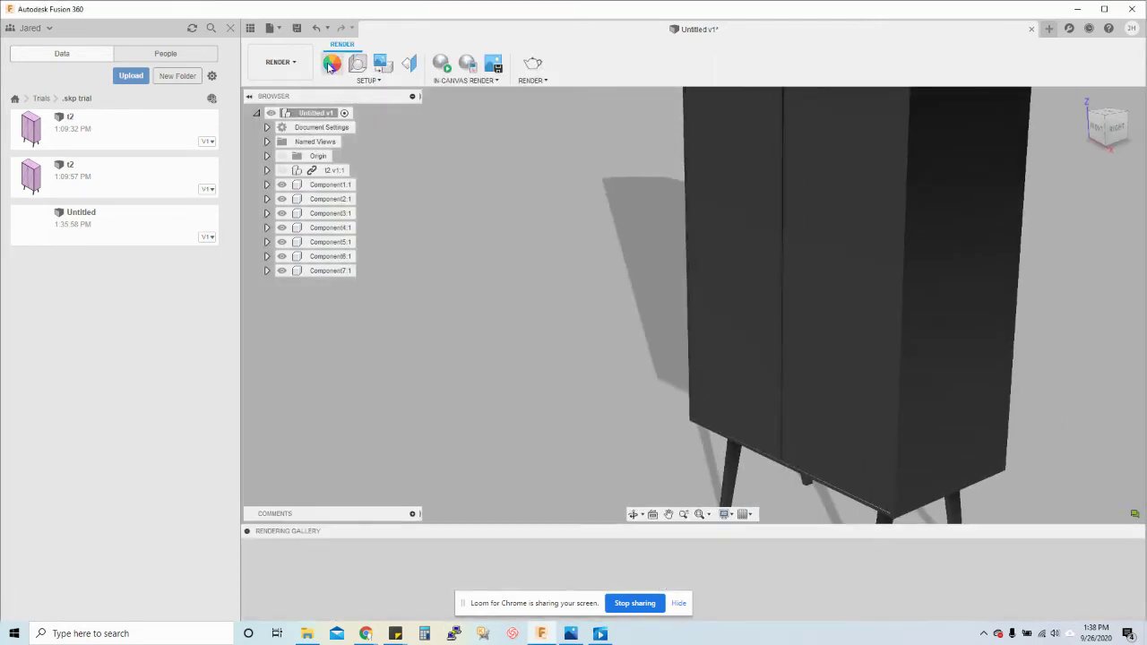
pyautogui.press('a')
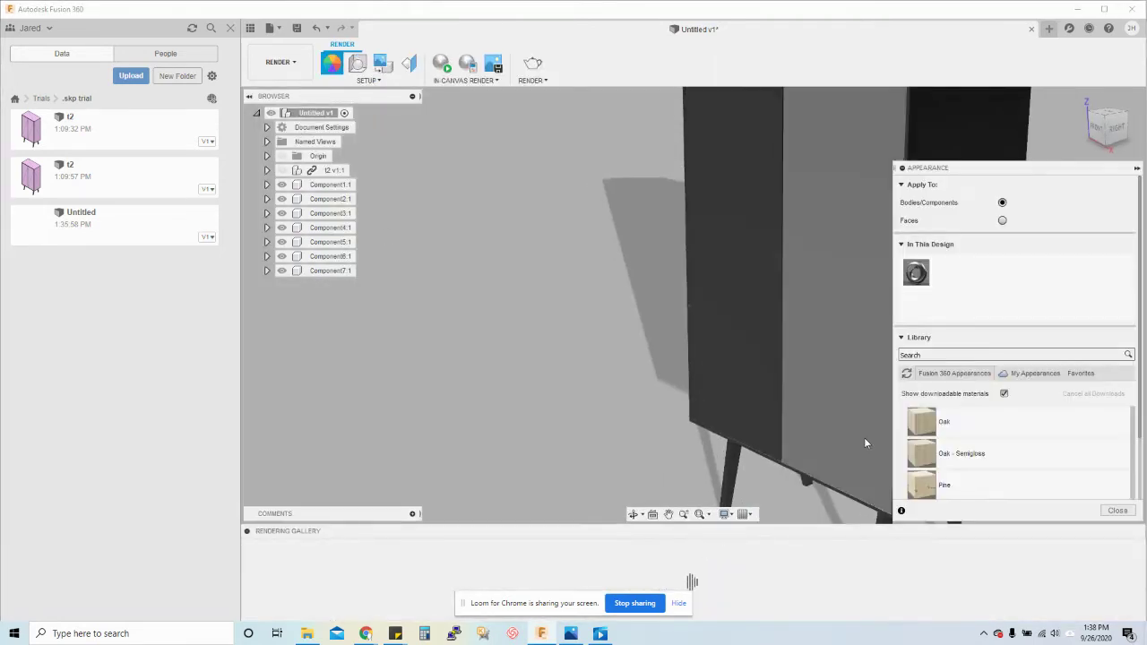
pyautogui.moveTo(940, 422); pyautogui.dragTo(800, 392)
pyautogui.moveTo(955, 426); pyautogui.dragTo(670, 359)
pyautogui.moveTo(950, 423); pyautogui.dragTo(546, 282)
# Step: Apply Walnut to the legs and close the appearance library
pyautogui.scroll(5, 690, 469)
pyautogui.scroll(-3, 932, 453)
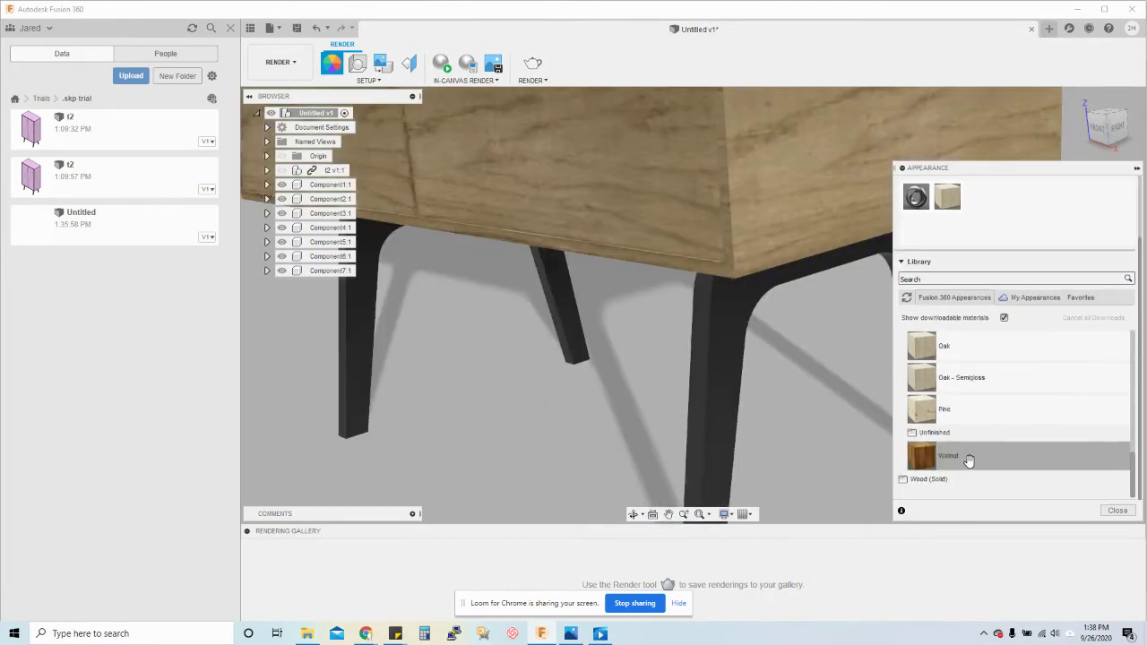
pyautogui.moveTo(936, 458); pyautogui.dragTo(354, 376)
pyautogui.keyDown('shift'); pyautogui.moveTo(354, 377); pyautogui.dragTo(717, 421, button='middle'); pyautogui.keyUp('shift')
pyautogui.moveTo(931, 456); pyautogui.dragTo(764, 306)
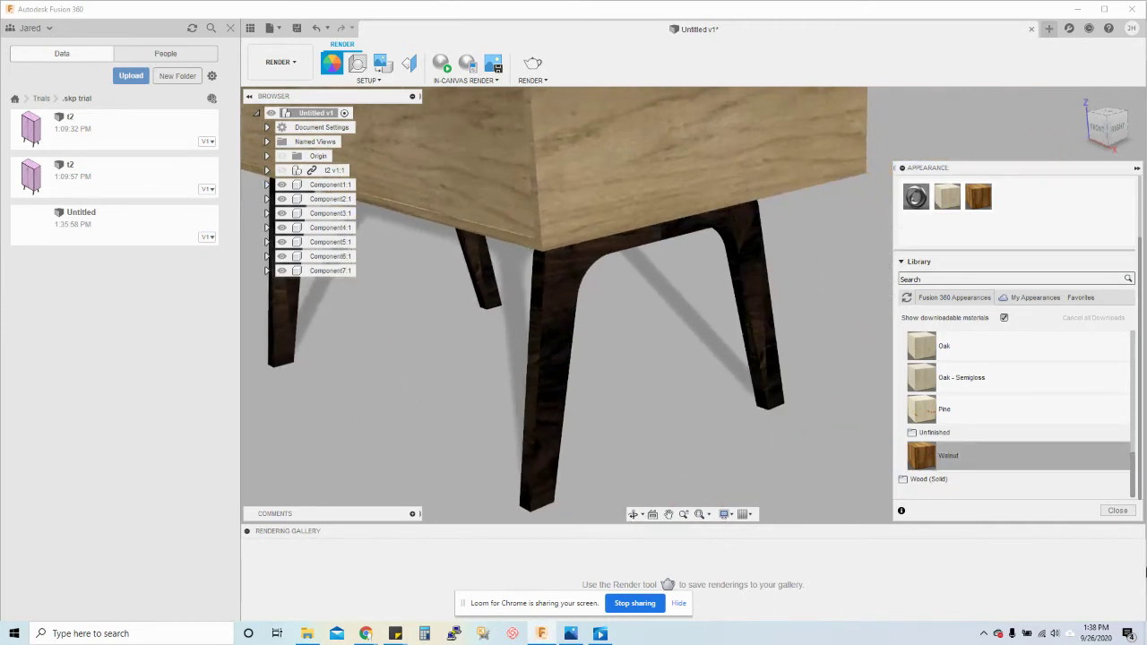
pyautogui.click(1118, 512)
pyautogui.keyDown('shift'); pyautogui.moveTo(921, 436); pyautogui.dragTo(753, 260, button='middle'); pyautogui.keyUp('shift')
pyautogui.click(728, 513)
pyautogui.keyDown('shift'); pyautogui.moveTo(711, 429); pyautogui.dragTo(717, 363, button='middle'); pyautogui.keyUp('shift')
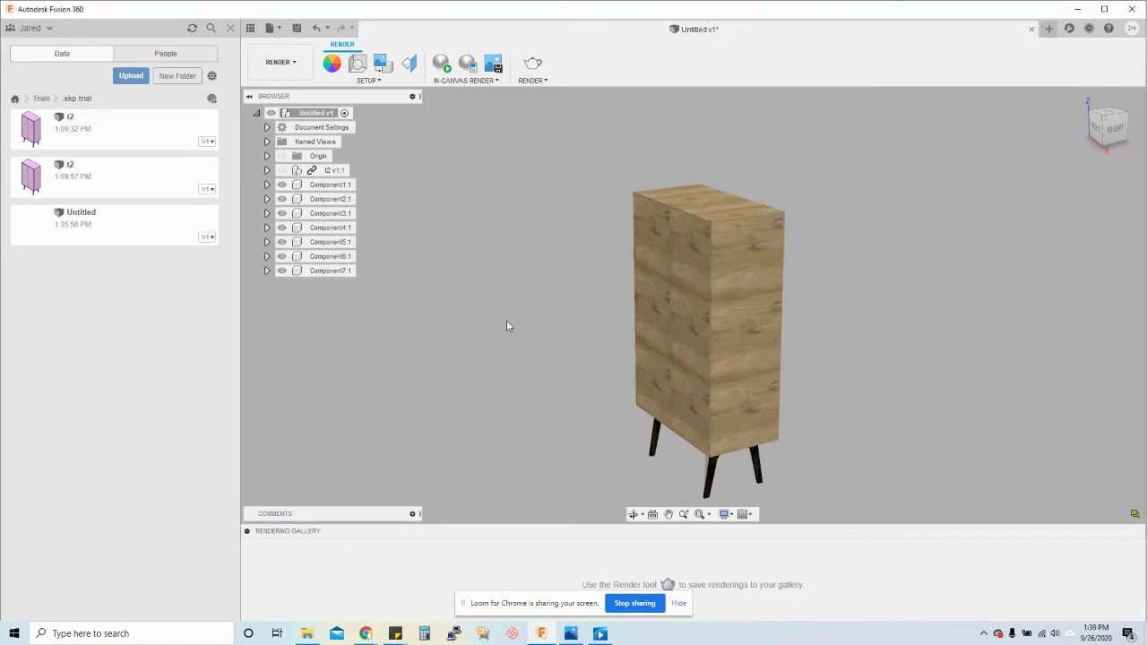
# Step: Switch to the Animation workspace and record a camera move to a front-right view
pyautogui.click(275, 62)
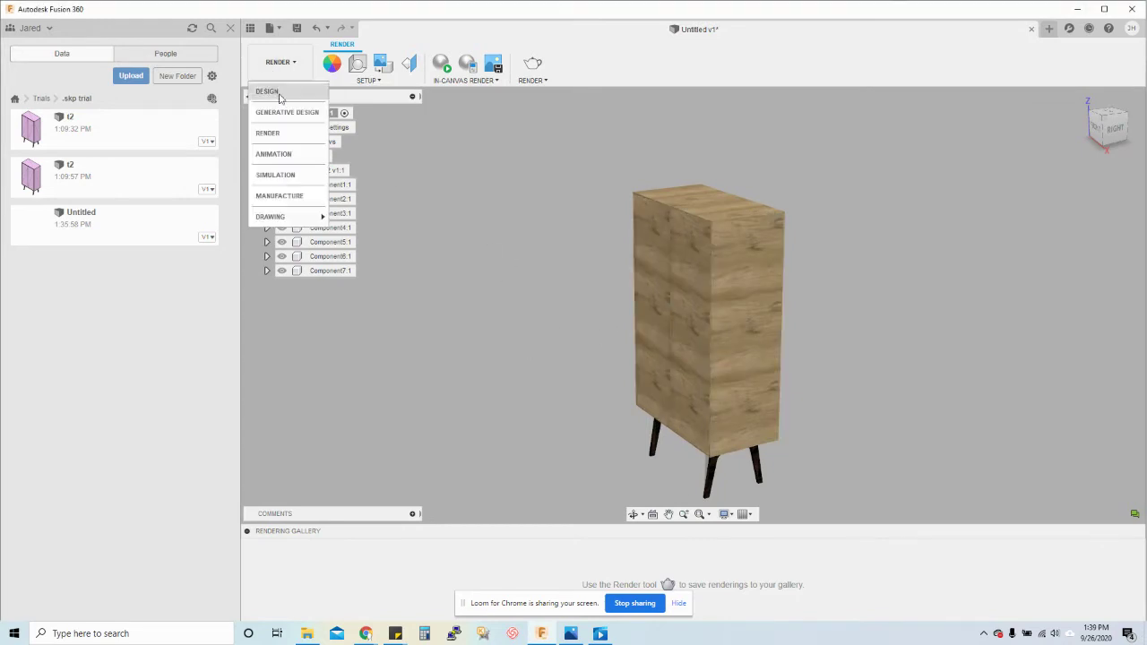
pyautogui.click(288, 154)
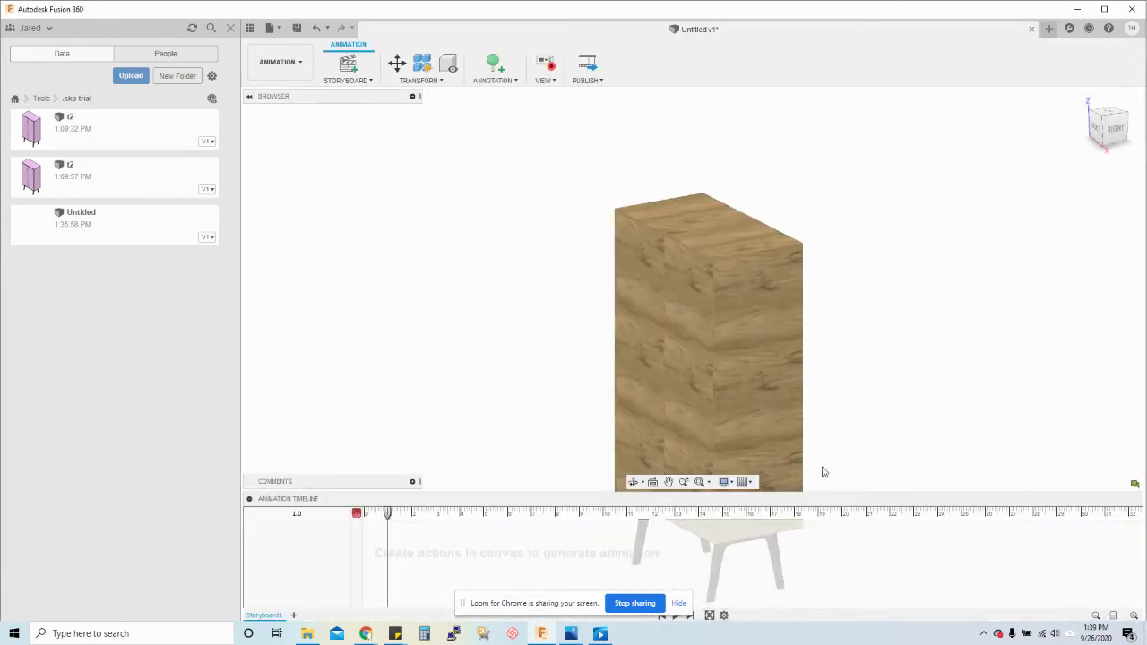
pyautogui.keyDown('shift'); pyautogui.moveTo(825, 469); pyautogui.dragTo(801, 461, button='middle'); pyautogui.keyUp('shift')
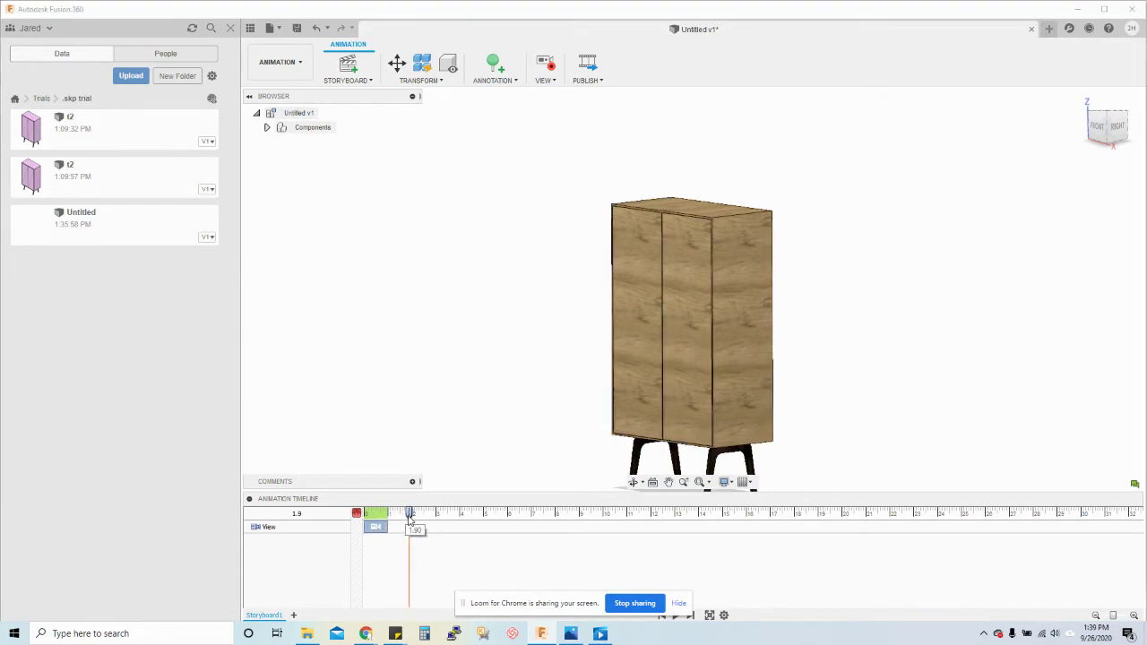
# Step: Record camera moves through isometric, side and front-door views, ending on Home view at 7.0 s
pyautogui.click(1111, 117)
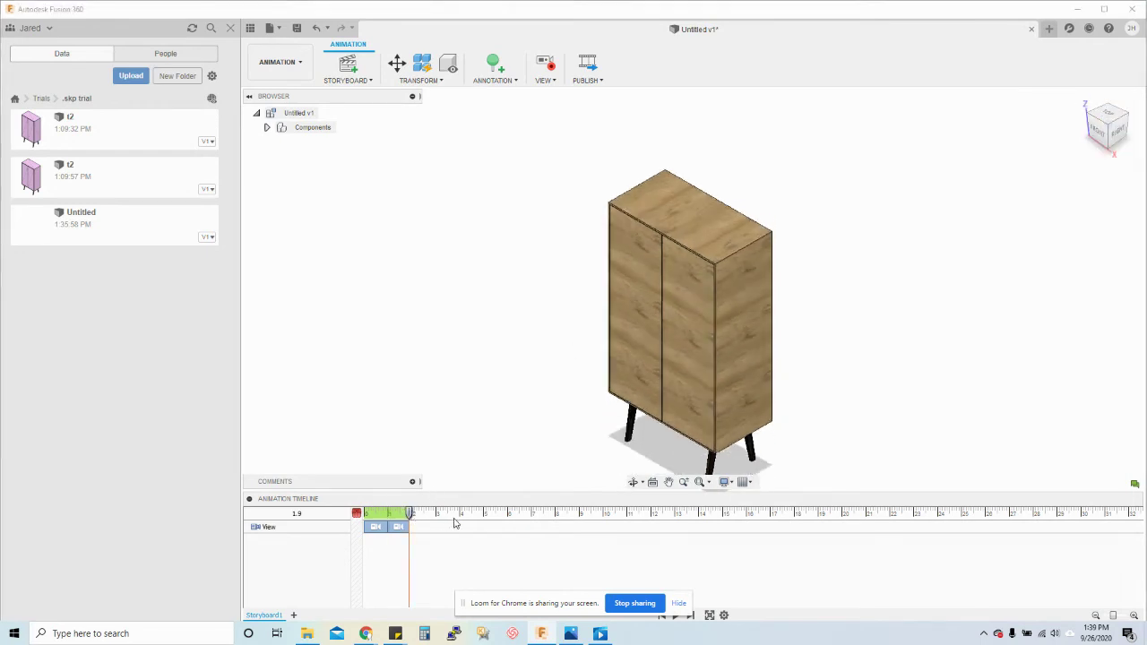
pyautogui.click(1130, 123)
pyautogui.click(484, 522)
pyautogui.click(1127, 119)
pyautogui.click(509, 513)
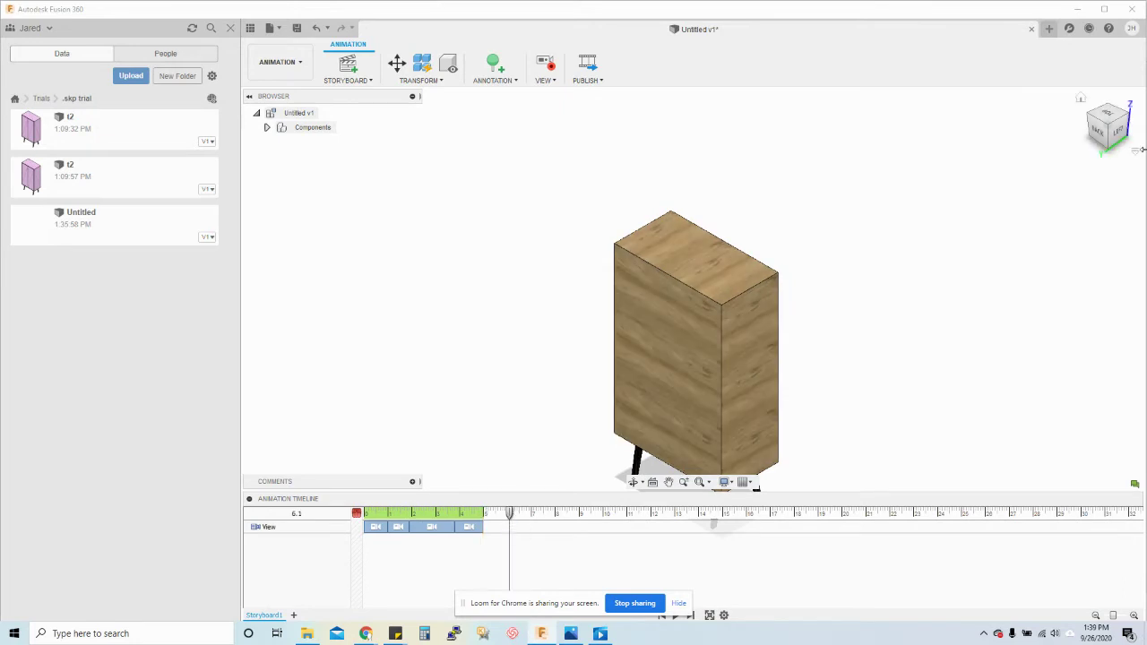
pyautogui.click(1132, 121)
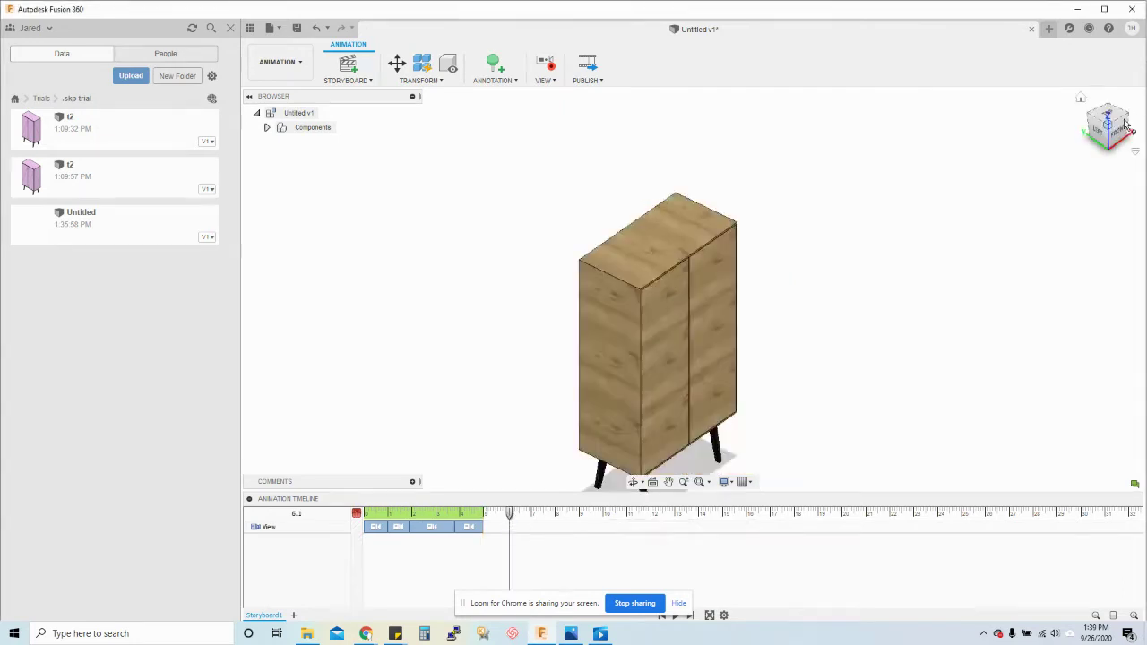
pyautogui.click(1080, 100)
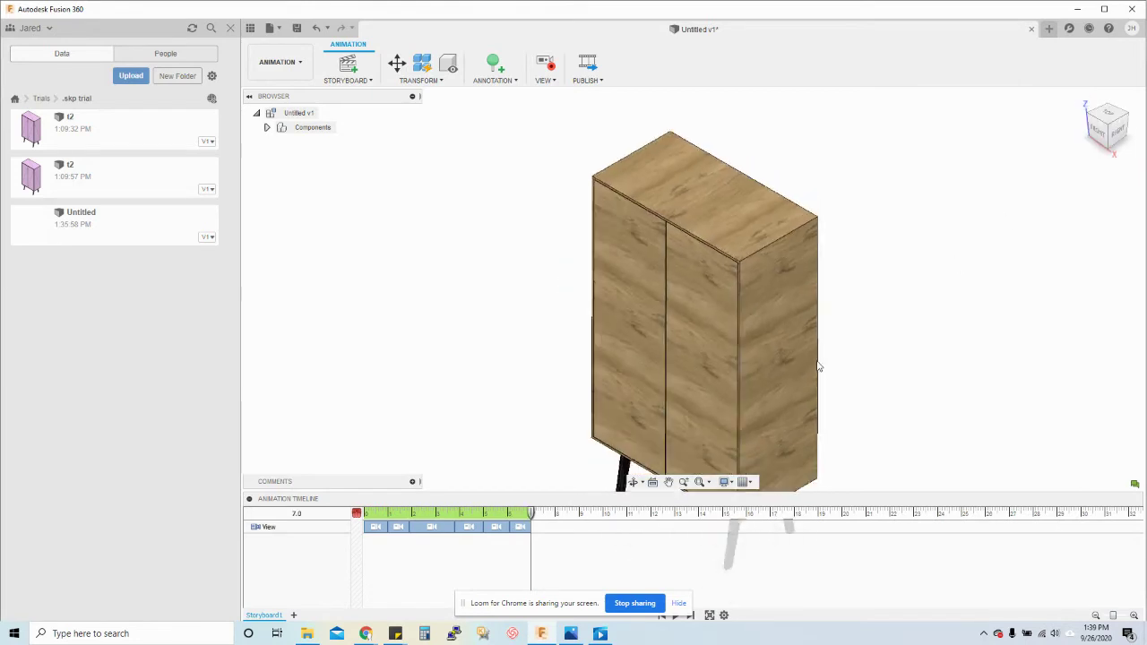
pyautogui.scroll(5, 743, 445)
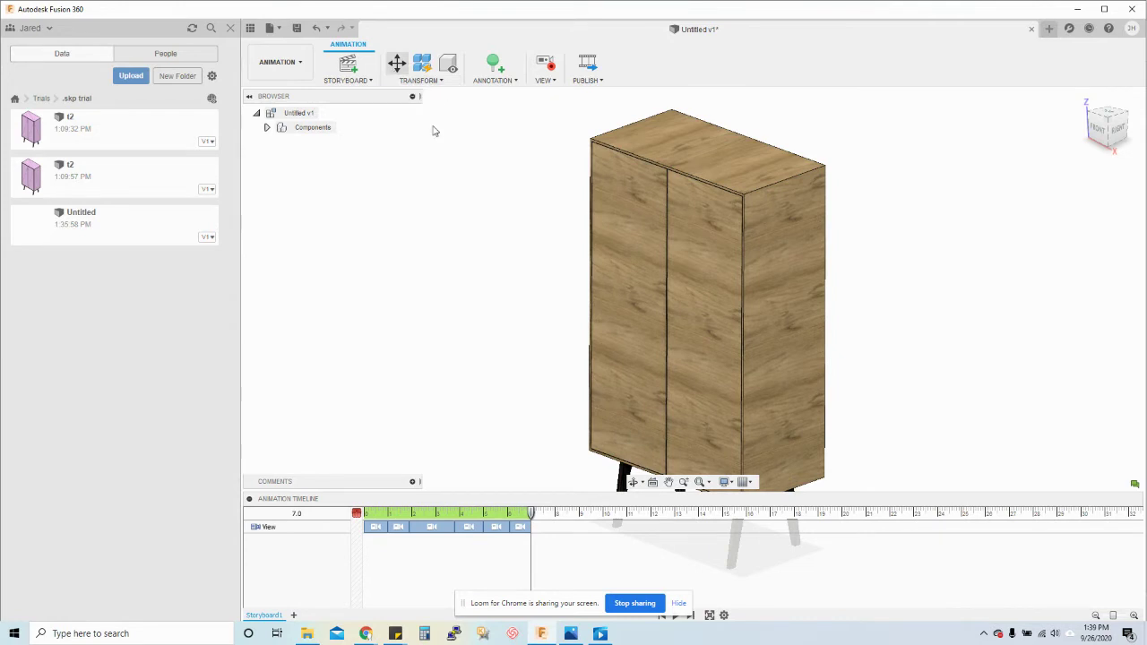
# Step: Select the left door for transforming and set its pivot at the top-left corner
pyautogui.press('m')
pyautogui.click(625, 215)
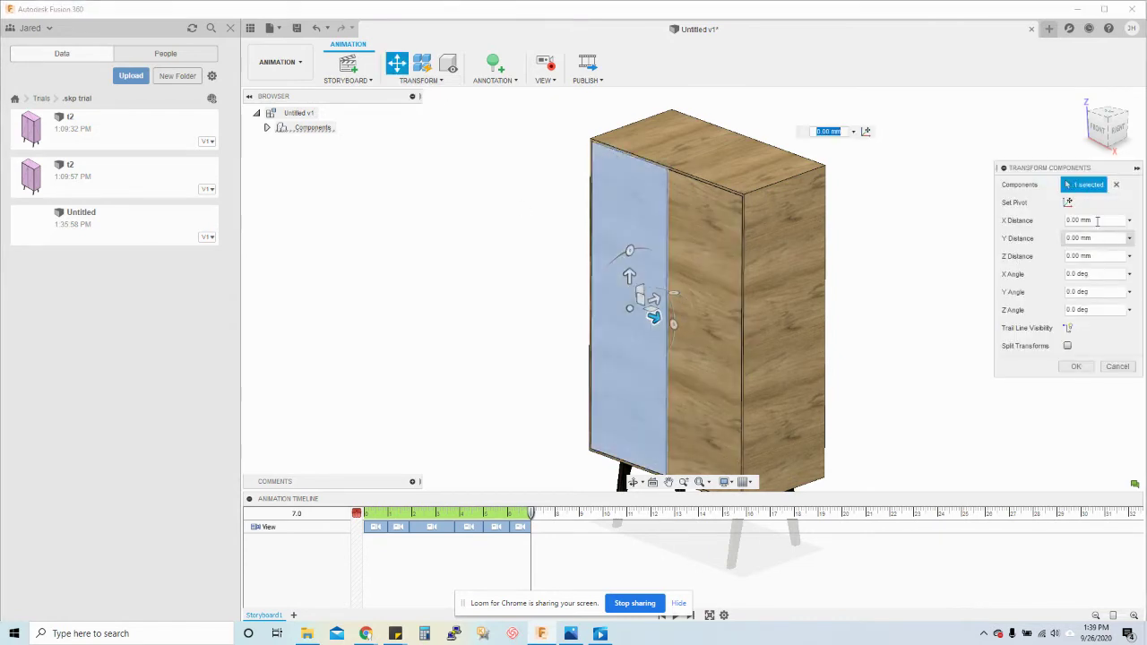
pyautogui.keyDown('shift'); pyautogui.moveTo(868, 213); pyautogui.dragTo(744, 171, button='middle'); pyautogui.keyUp('shift')
pyautogui.scroll(5, 618, 158)
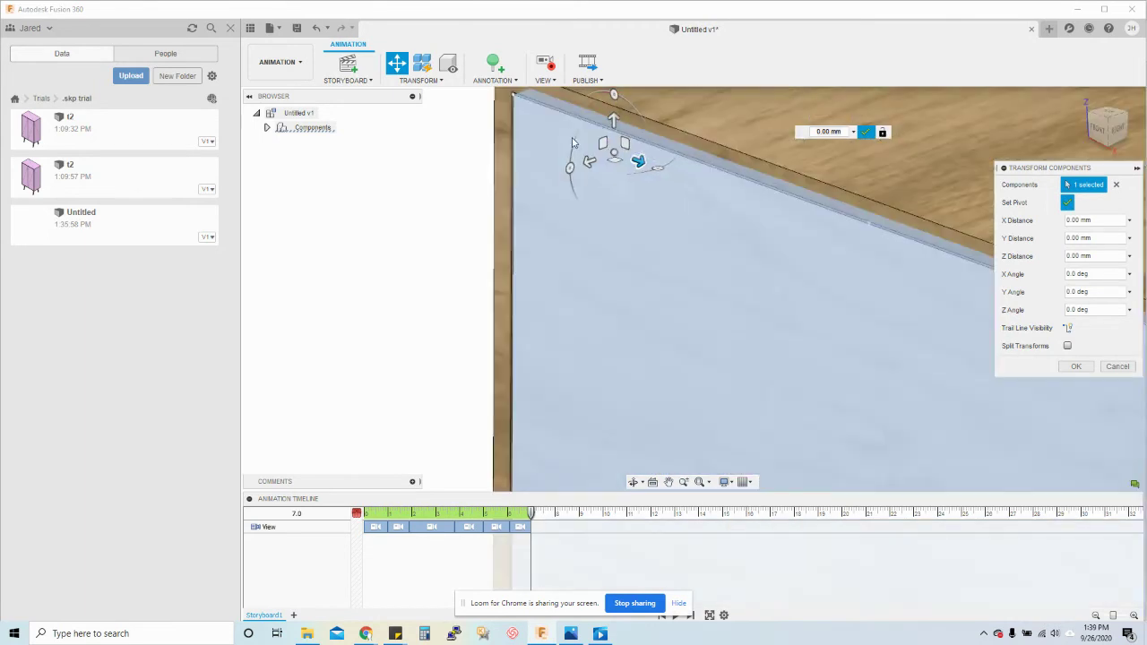
pyautogui.keyDown('shift'); pyautogui.moveTo(618, 158); pyautogui.dragTo(497, 116, button='middle'); pyautogui.keyUp('shift')
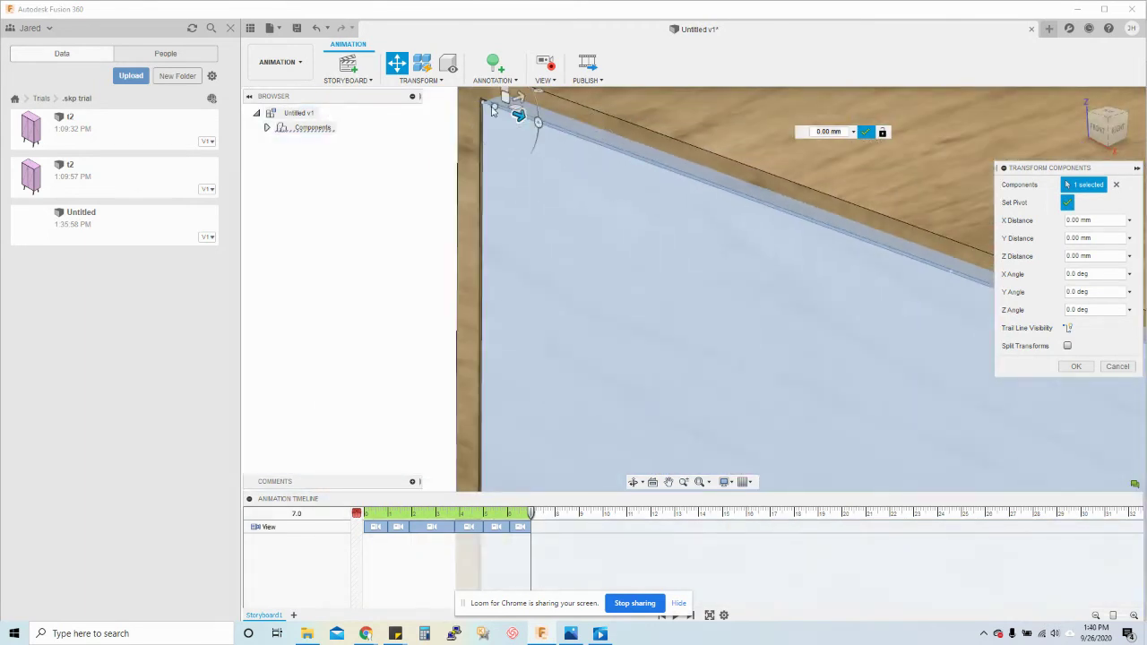
pyautogui.click(485, 105)
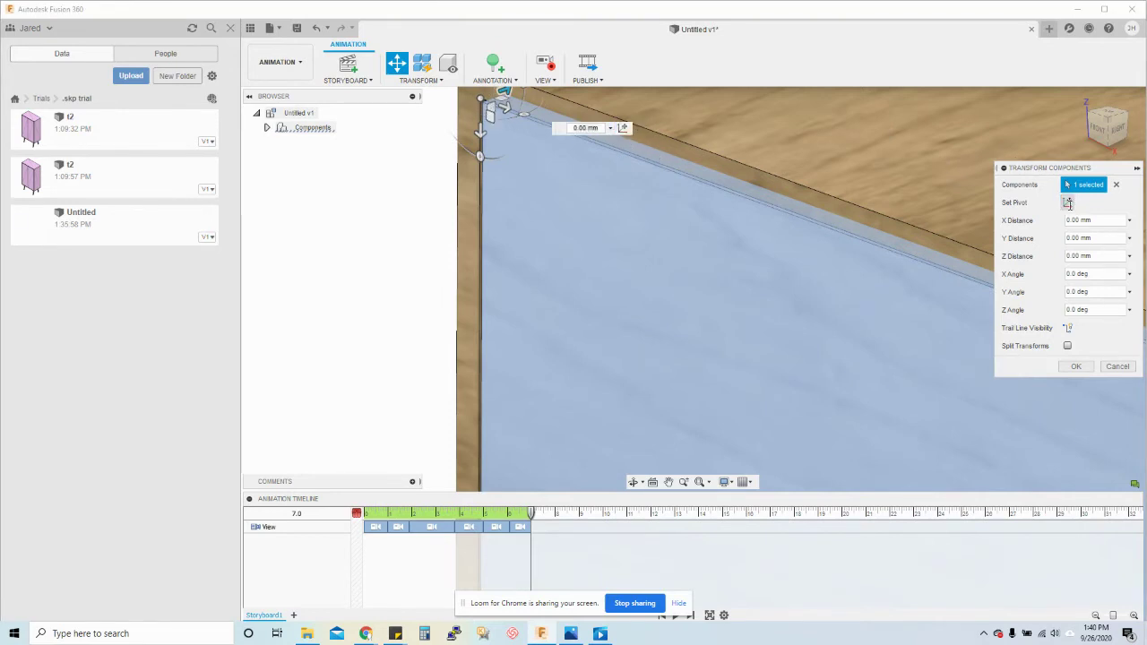
pyautogui.click(484, 110)
pyautogui.scroll(-3, 806, 215)
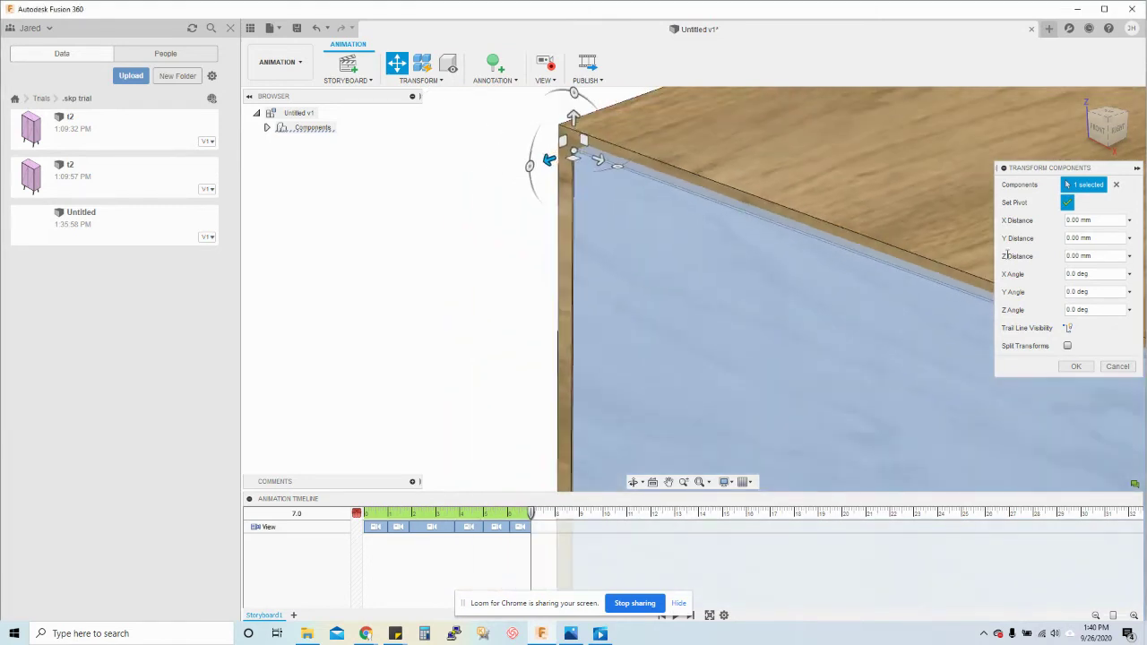
pyautogui.click(1067, 205)
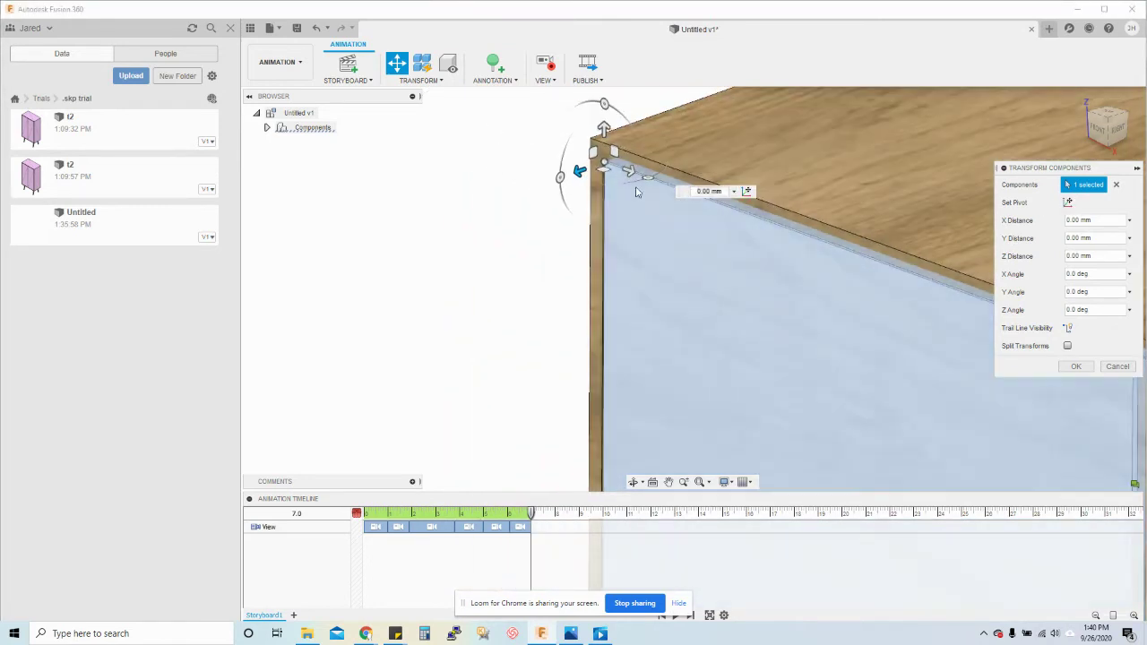
# Step: Swing the left door open -145 degrees, confirm it, and return the time to 6.1 s
pyautogui.moveTo(646, 179); pyautogui.dragTo(553, 161)
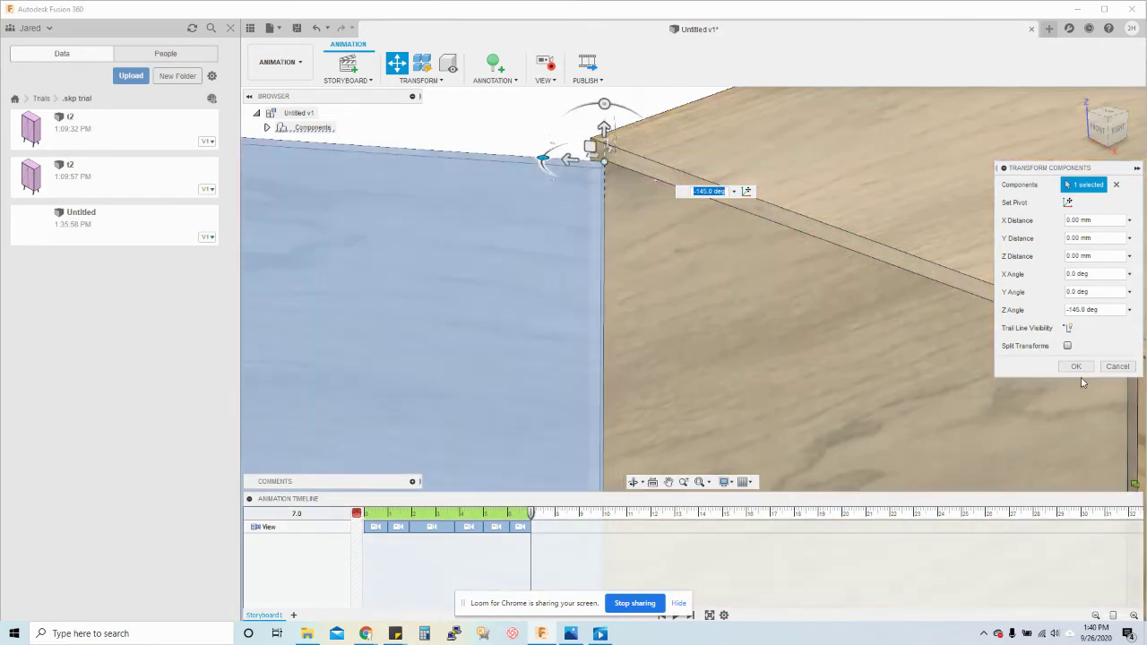
pyautogui.click(1076, 367)
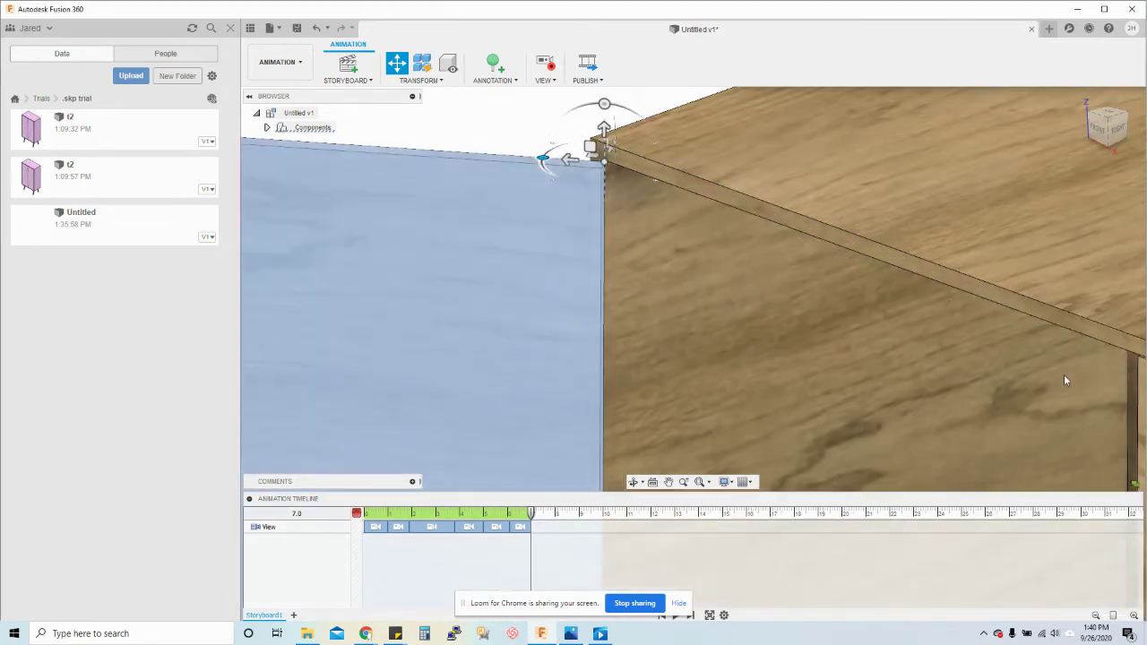
pyautogui.click(508, 513)
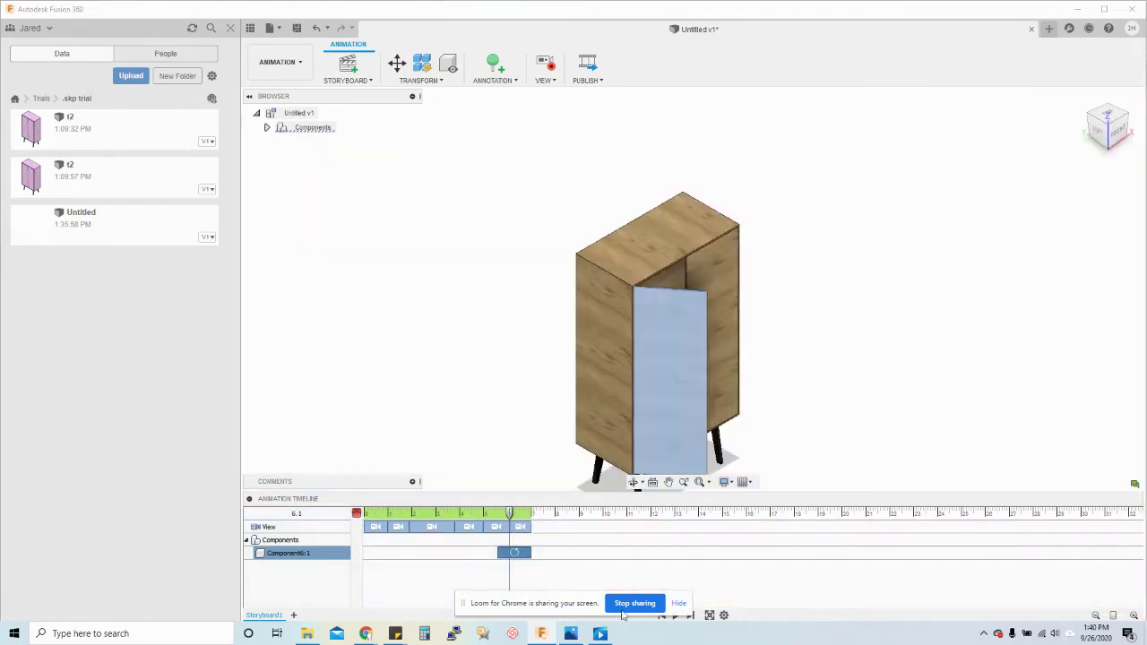
# Step: Shift the left door's opening later on the timeline and preview it through 8.9 s
pyautogui.click(676, 615)
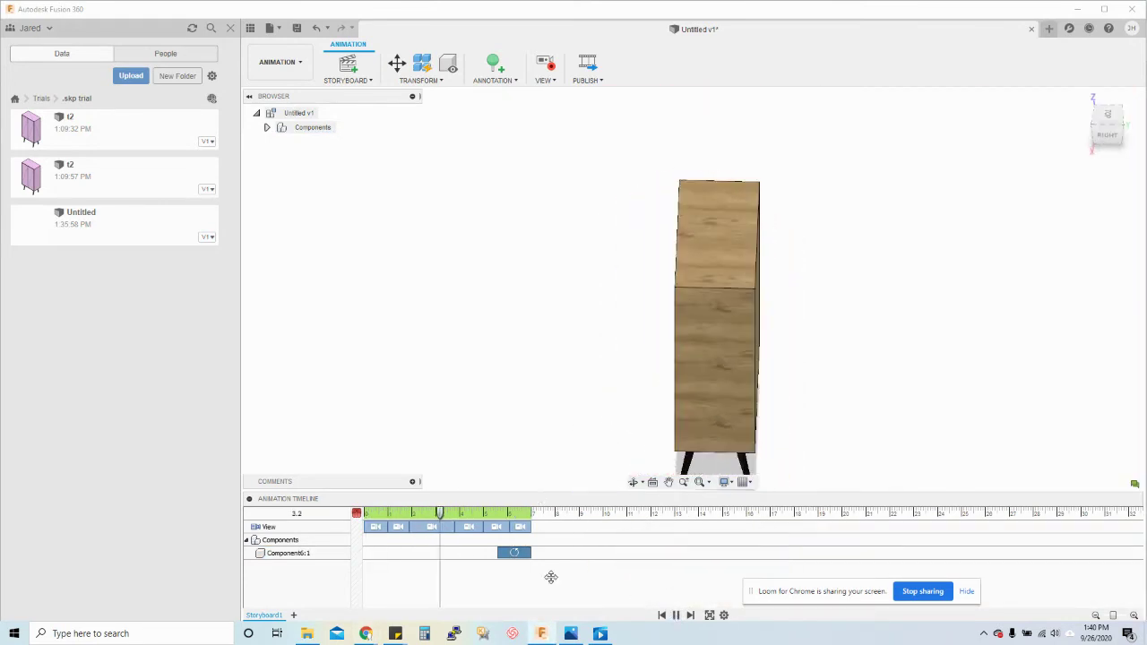
pyautogui.press('space')
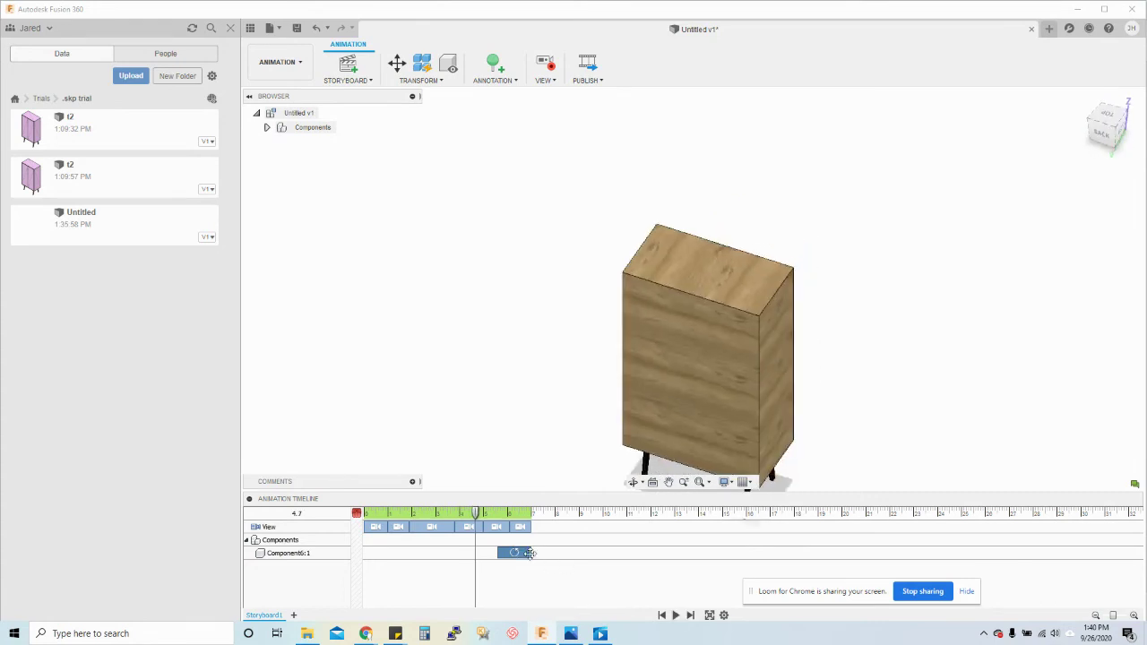
pyautogui.moveTo(537, 555); pyautogui.dragTo(628, 604)
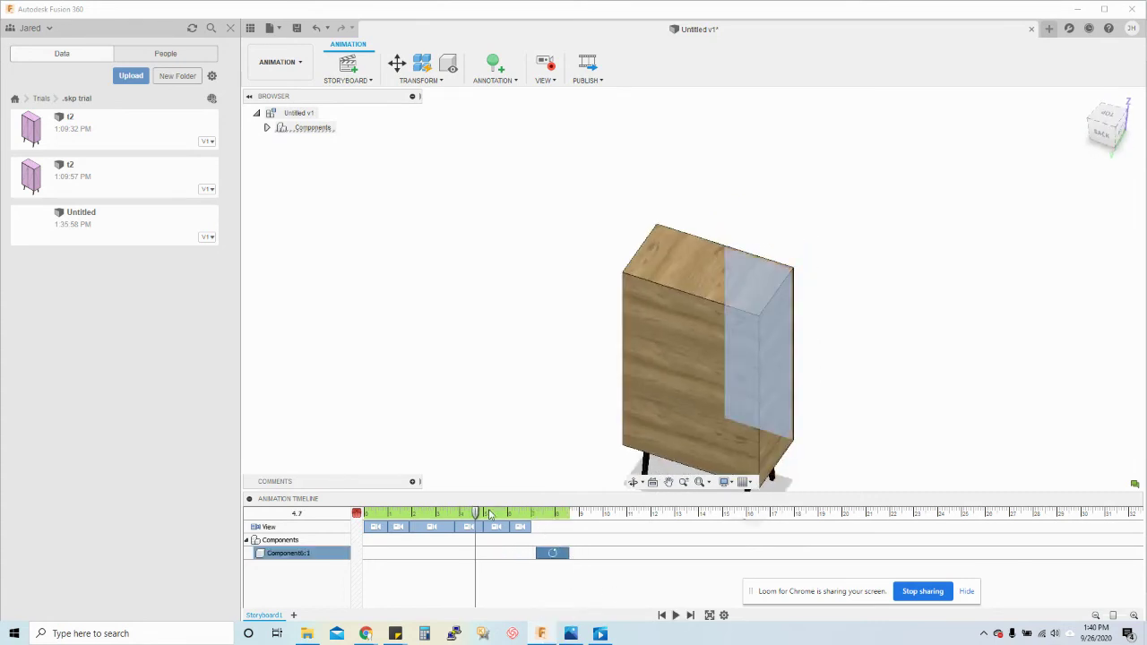
pyautogui.moveTo(477, 515); pyautogui.dragTo(535, 514)
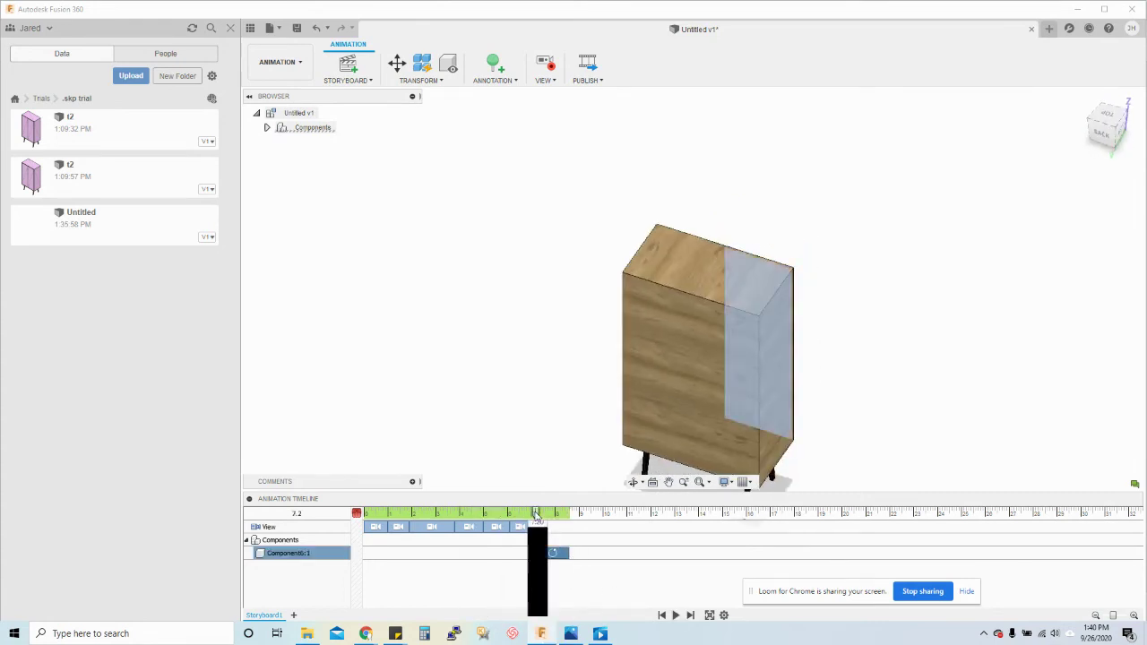
pyautogui.scroll(-5, 725, 402)
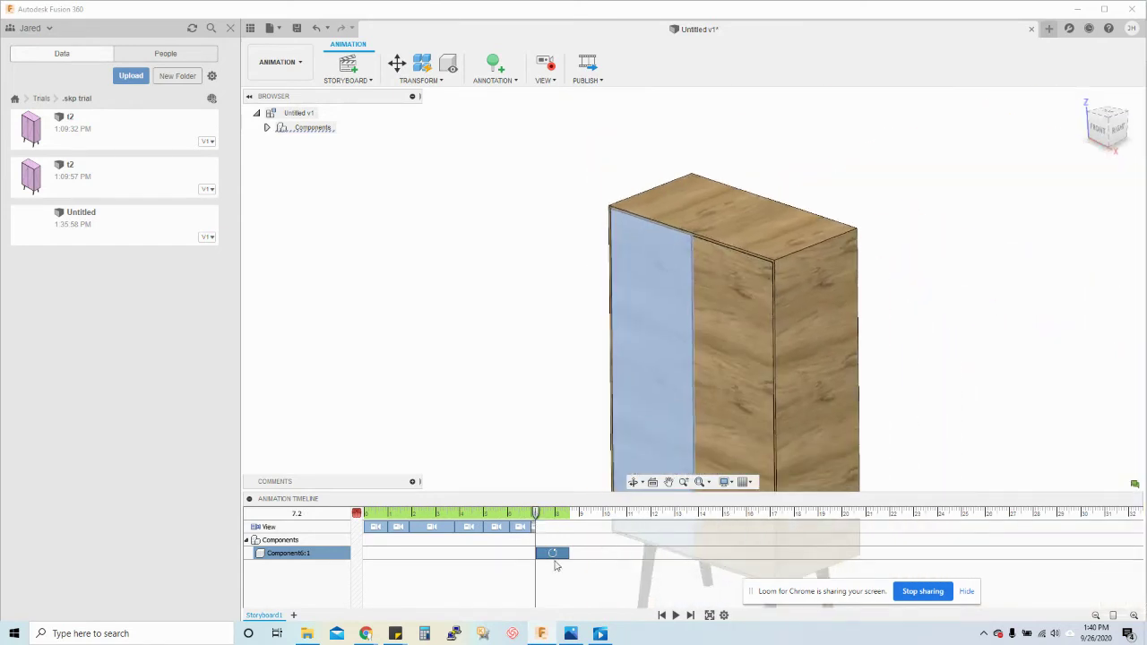
pyautogui.click(541, 514)
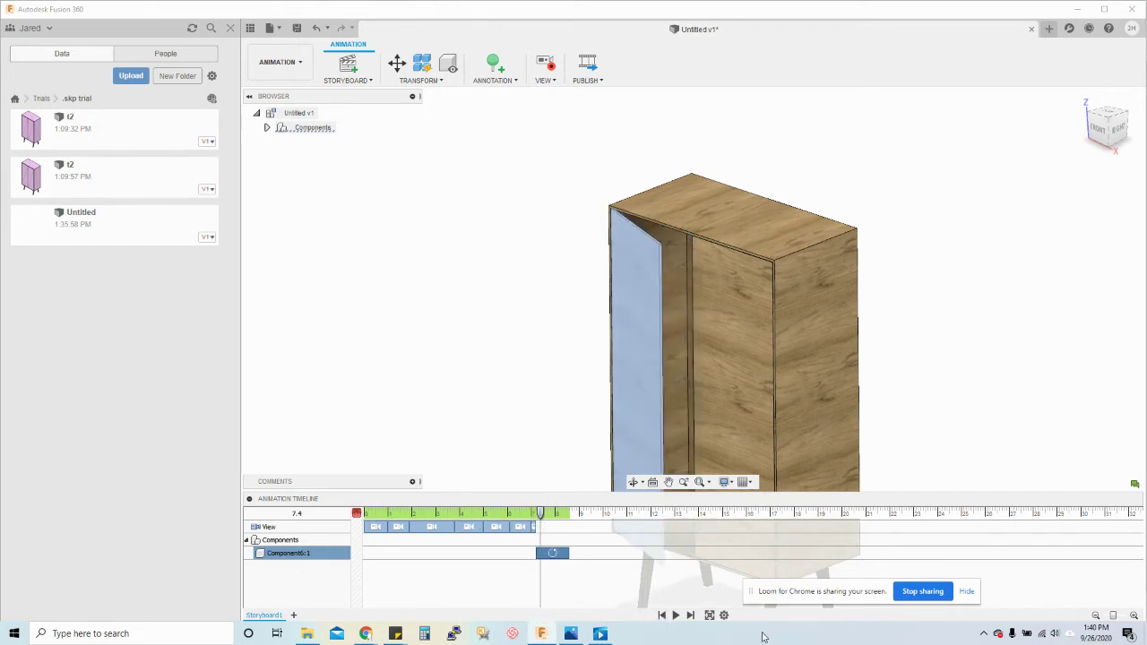
pyautogui.click(676, 615)
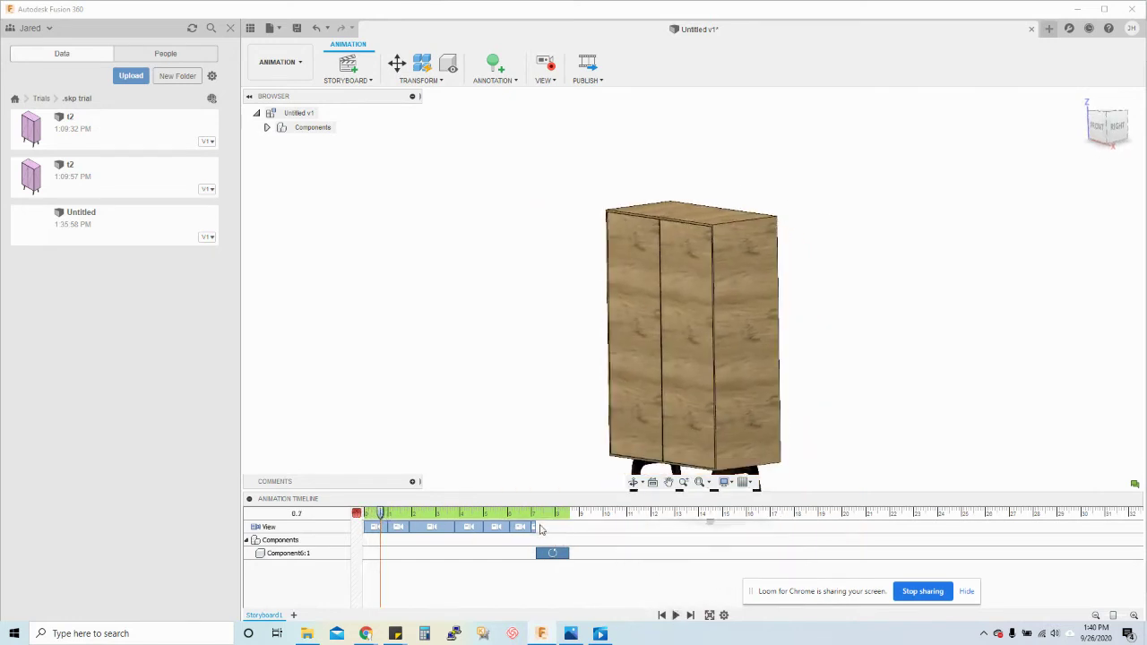
pyautogui.click(577, 514)
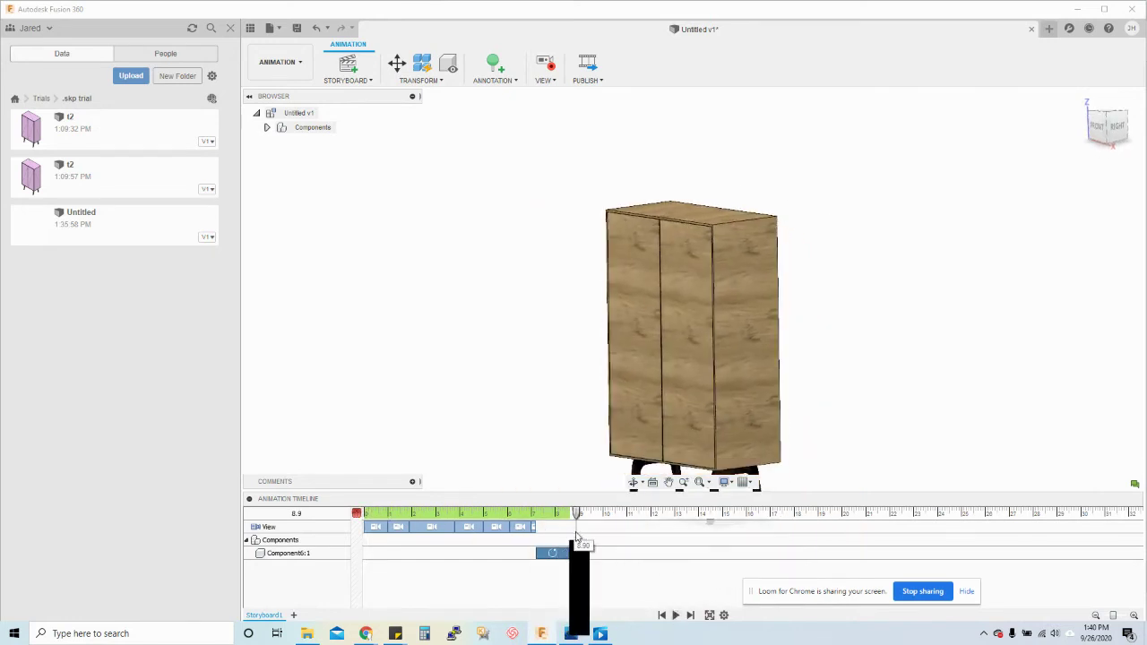
# Step: Select the right door for transforming and set its pivot at the top outer corner
pyautogui.click(397, 63)
pyautogui.click(724, 327)
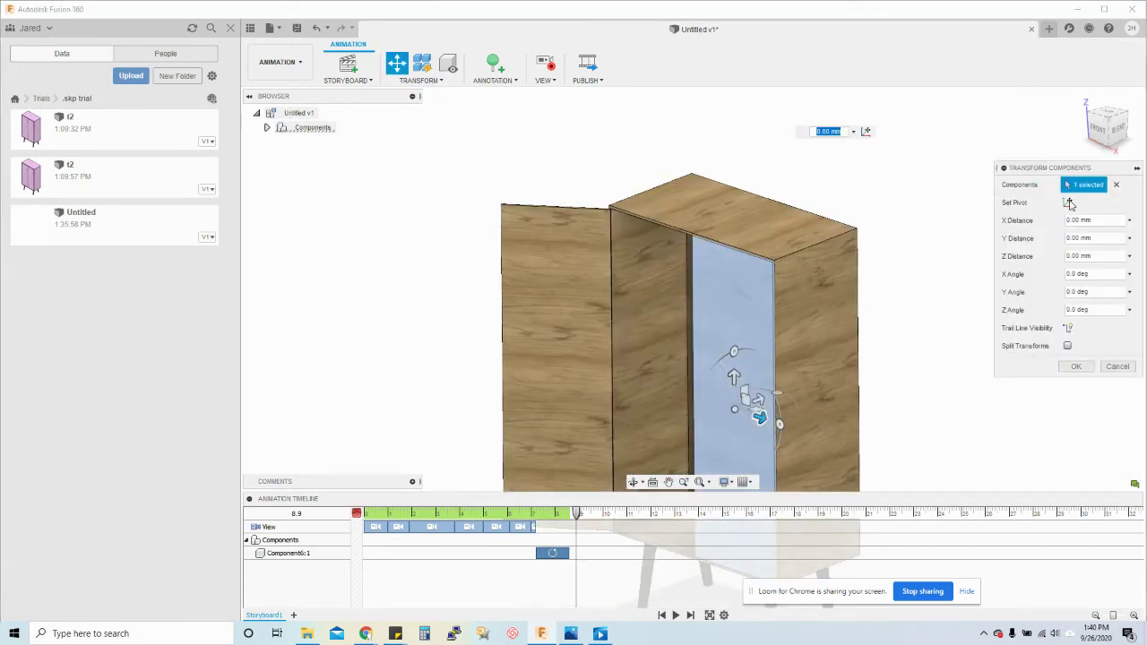
pyautogui.click(1067, 204)
pyautogui.scroll(5, 772, 282)
pyautogui.scroll(2, 777, 268)
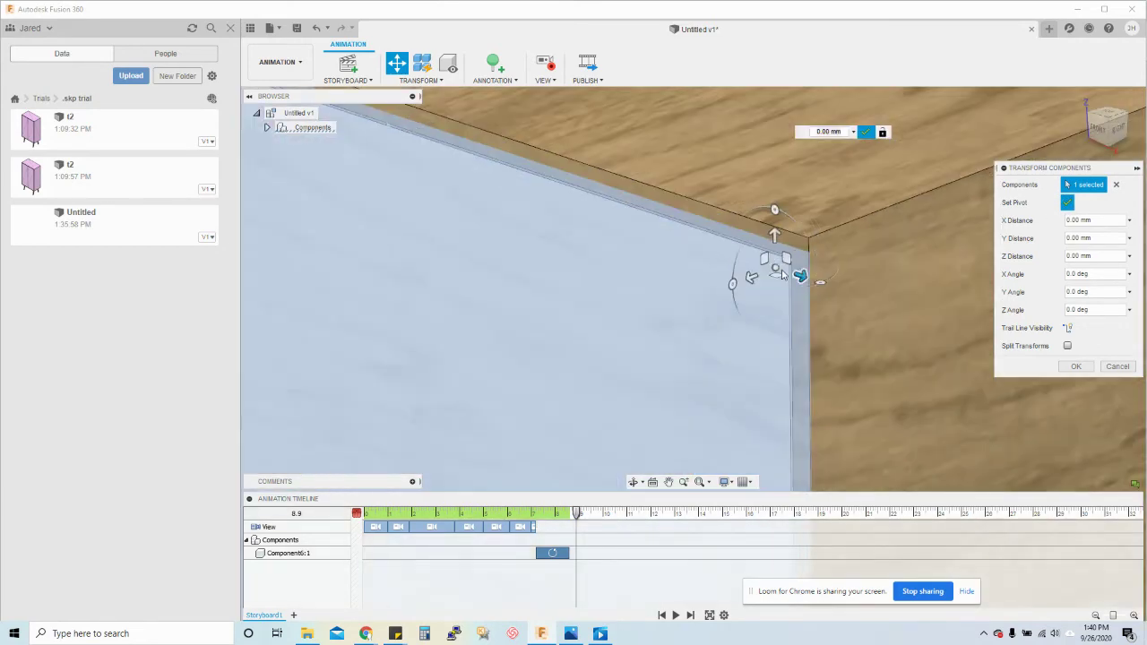
pyautogui.scroll(2, 783, 264)
pyautogui.moveTo(784, 262); pyautogui.dragTo(813, 259)
pyautogui.click(813, 259)
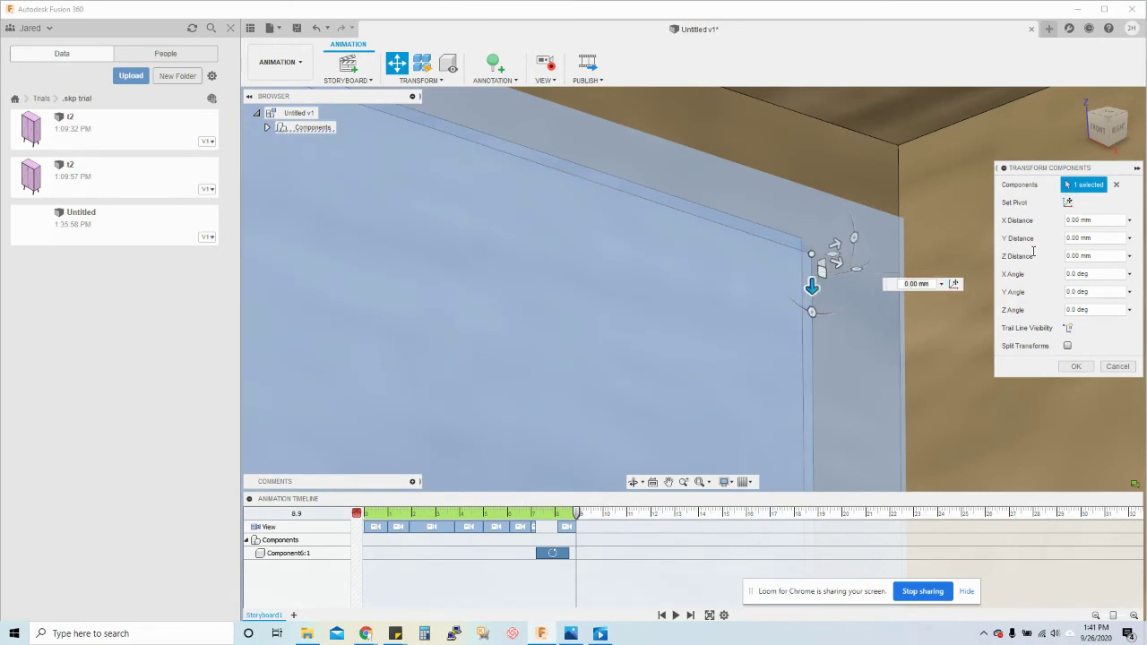
# Step: Swing the right door open -140 degrees and confirm the rotation
pyautogui.click(858, 269)
pyautogui.moveTo(860, 269); pyautogui.dragTo(781, 186)
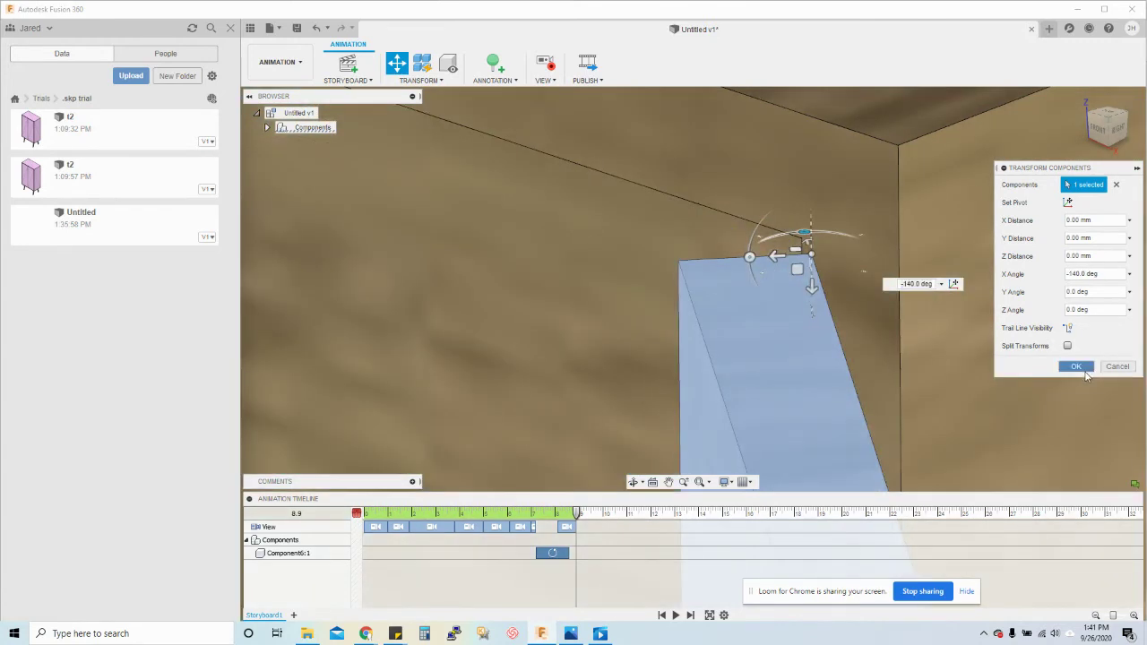
pyautogui.click(1075, 367)
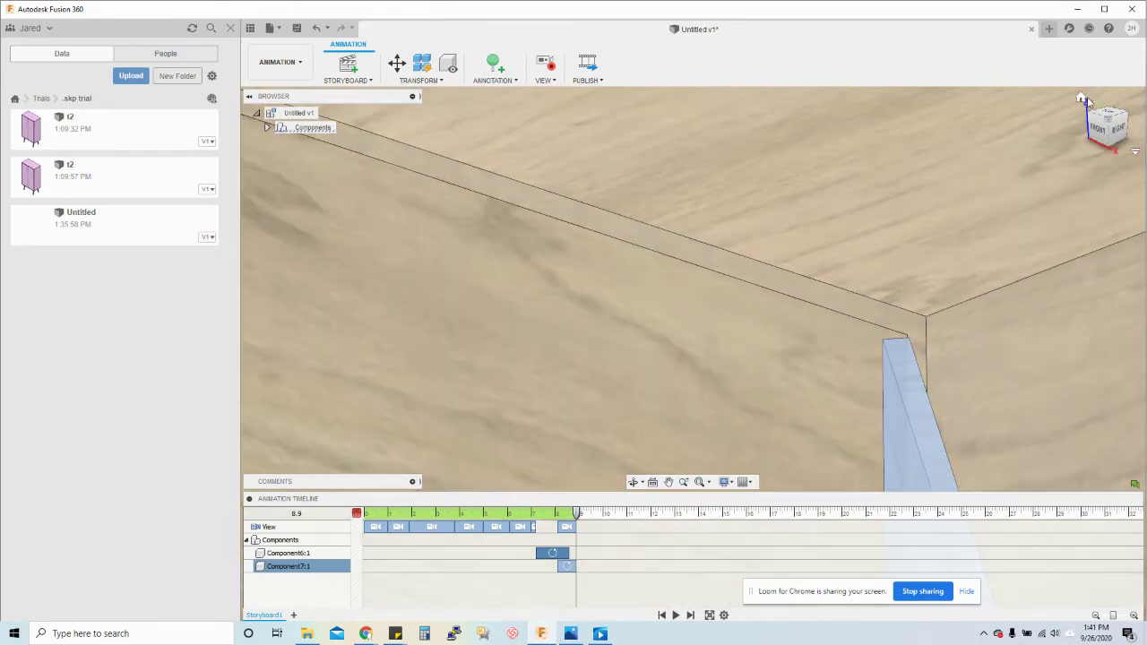
# Step: Lengthen the left door's action, then start Component7:1 at 8.9 s and lengthen it
pyautogui.click(1084, 103)
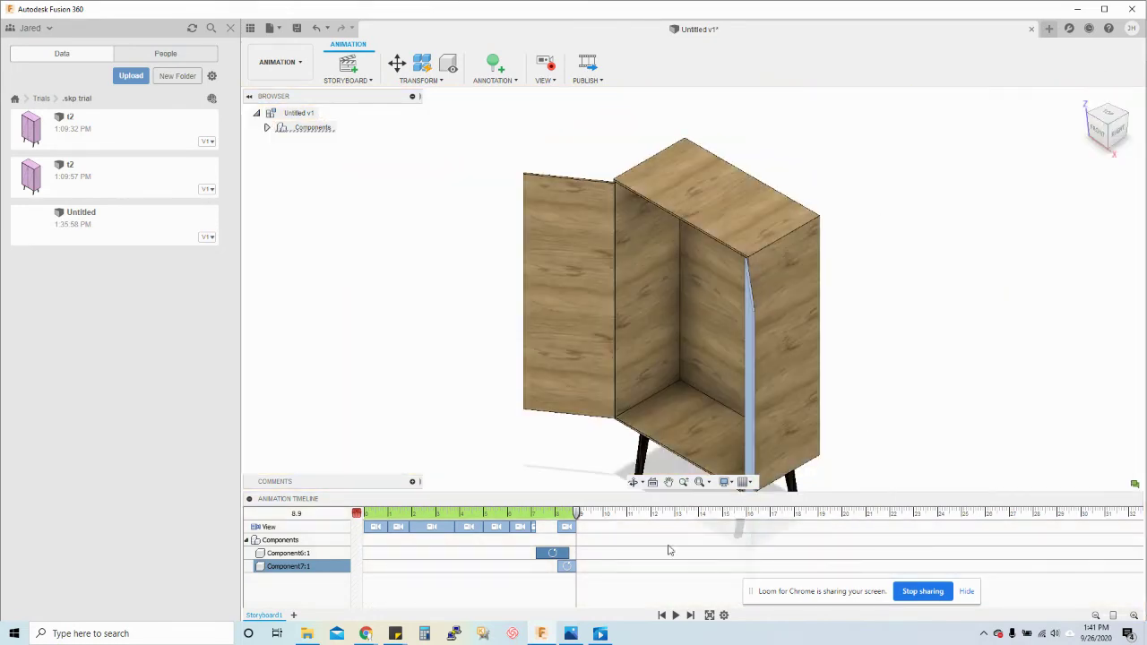
pyautogui.click(548, 566)
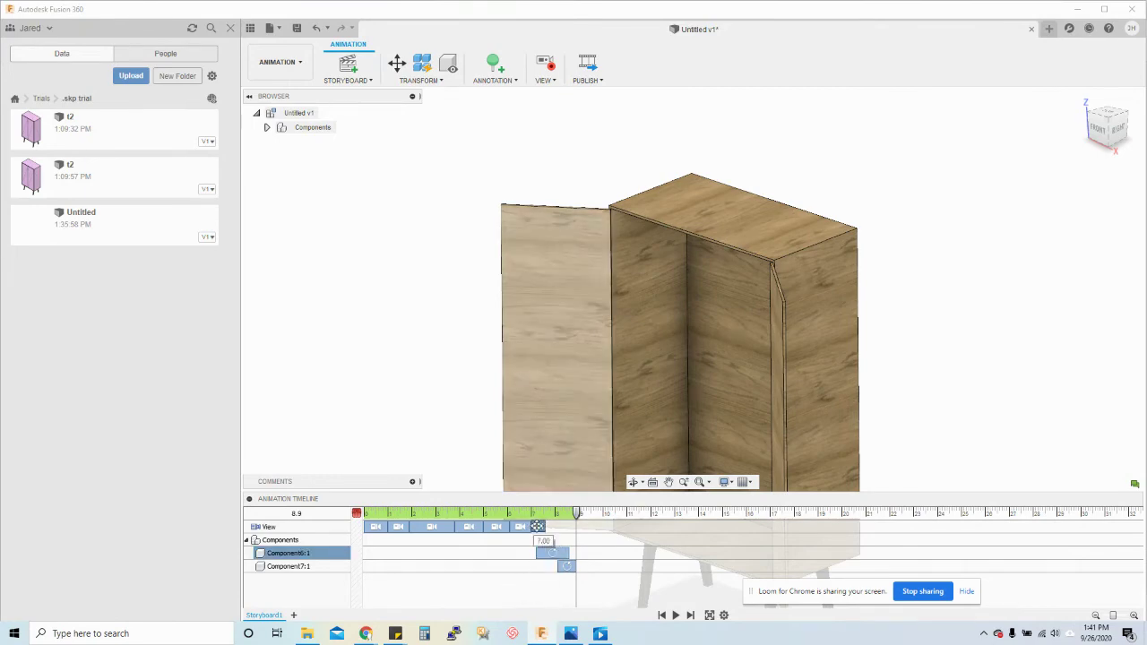
pyautogui.click(547, 551)
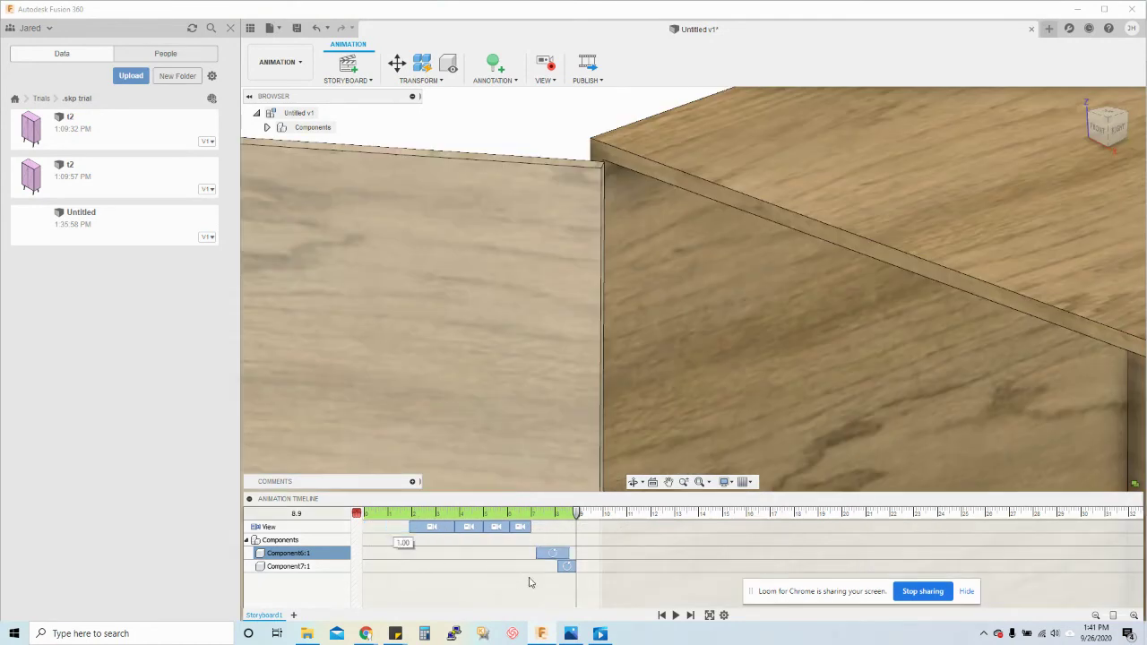
pyautogui.click(548, 549)
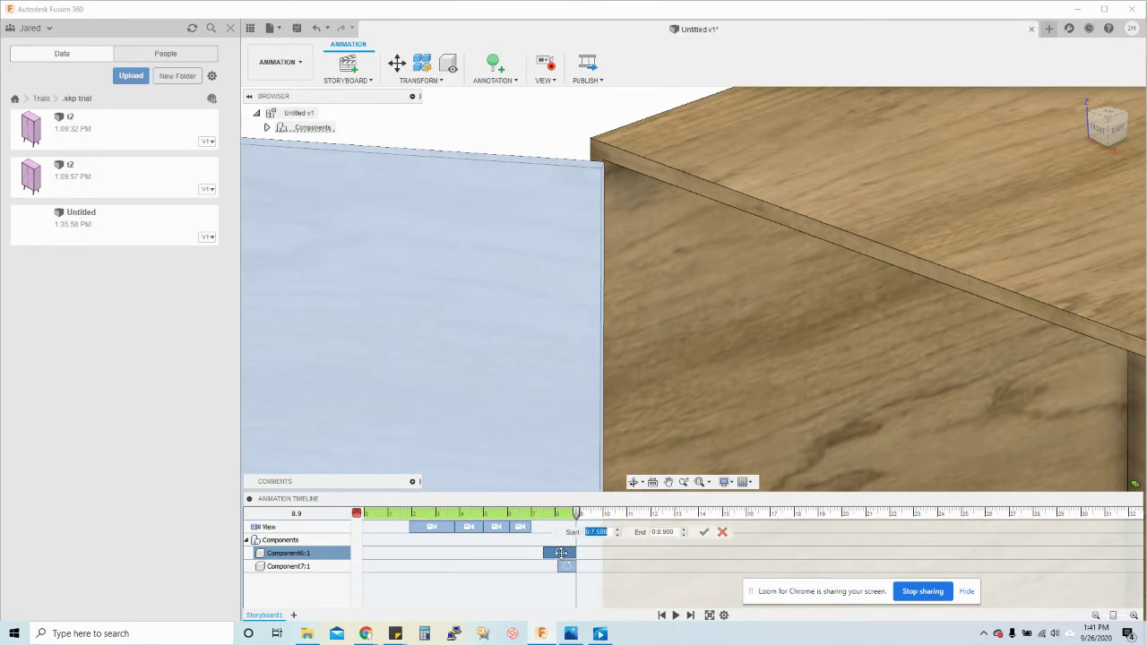
pyautogui.click(580, 557)
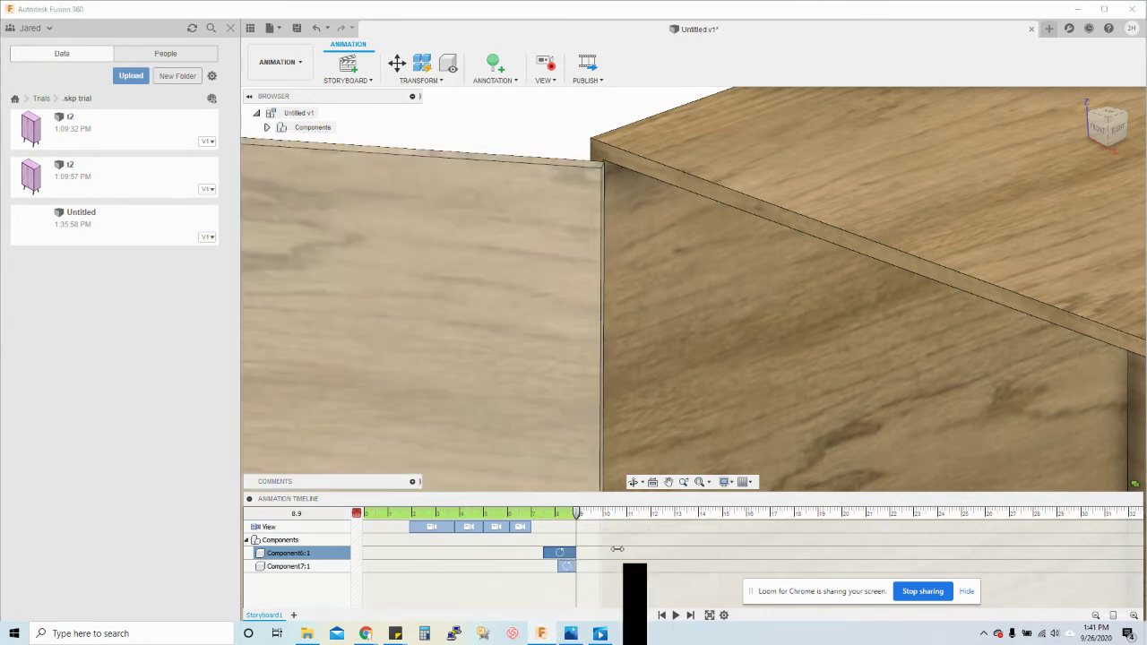
pyautogui.moveTo(617, 548); pyautogui.dragTo(616, 550)
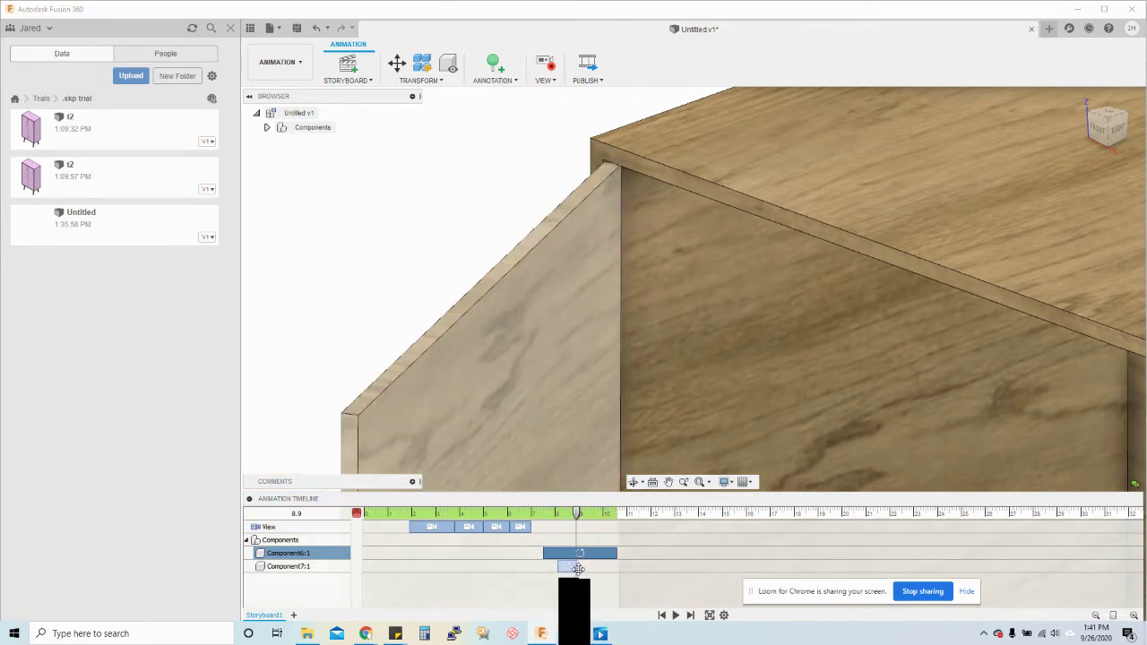
pyautogui.moveTo(583, 569); pyautogui.dragTo(592, 566)
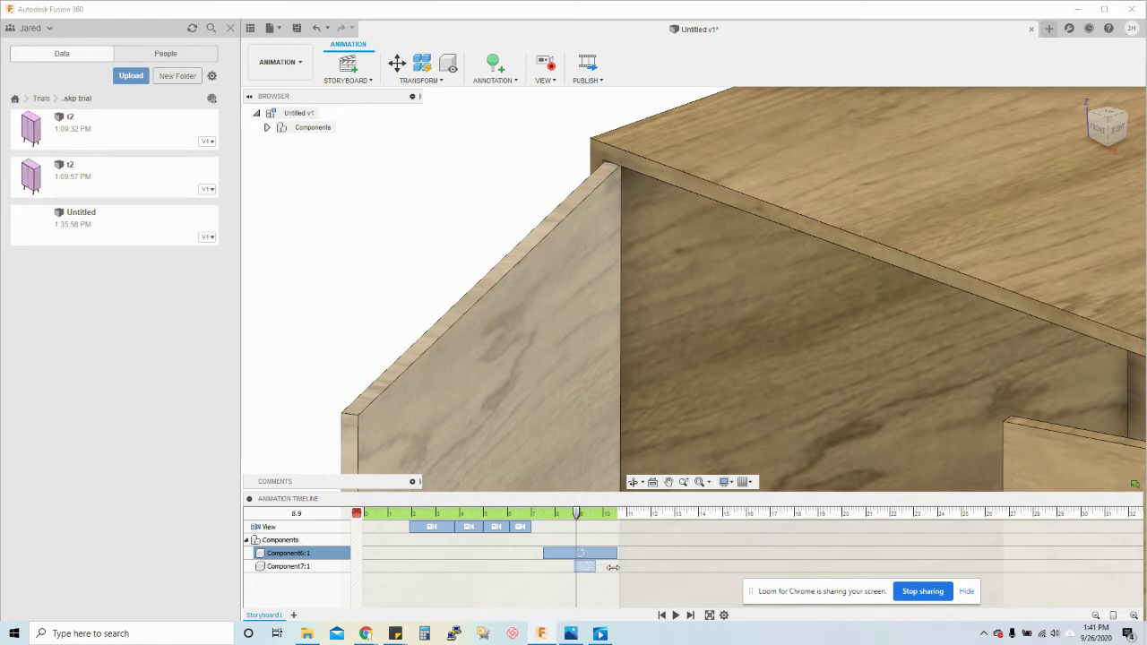
pyautogui.moveTo(639, 565); pyautogui.dragTo(641, 565)
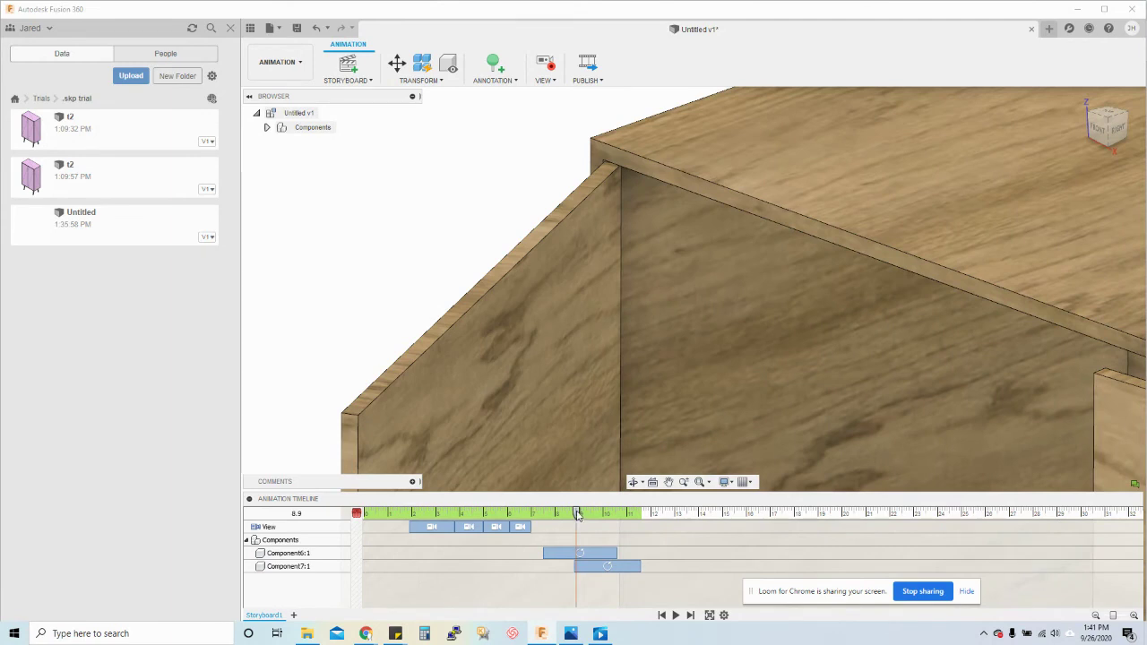
# Step: Play the storyboard from 2.5 s and again from 6.7 s to review it
pyautogui.click(424, 514)
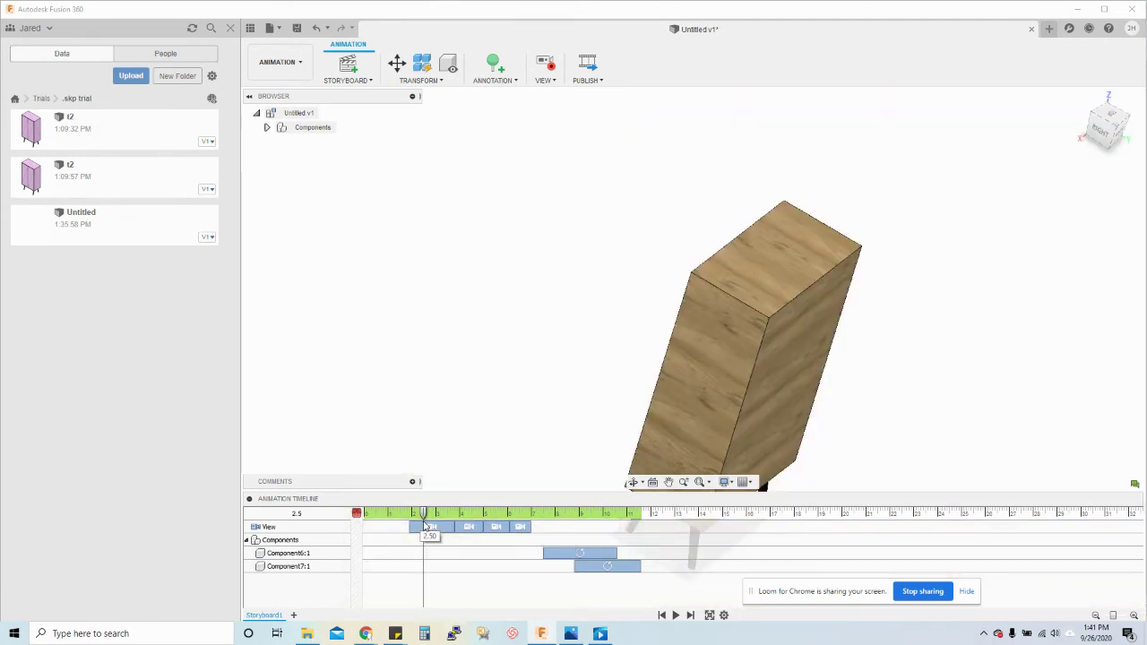
pyautogui.click(673, 614)
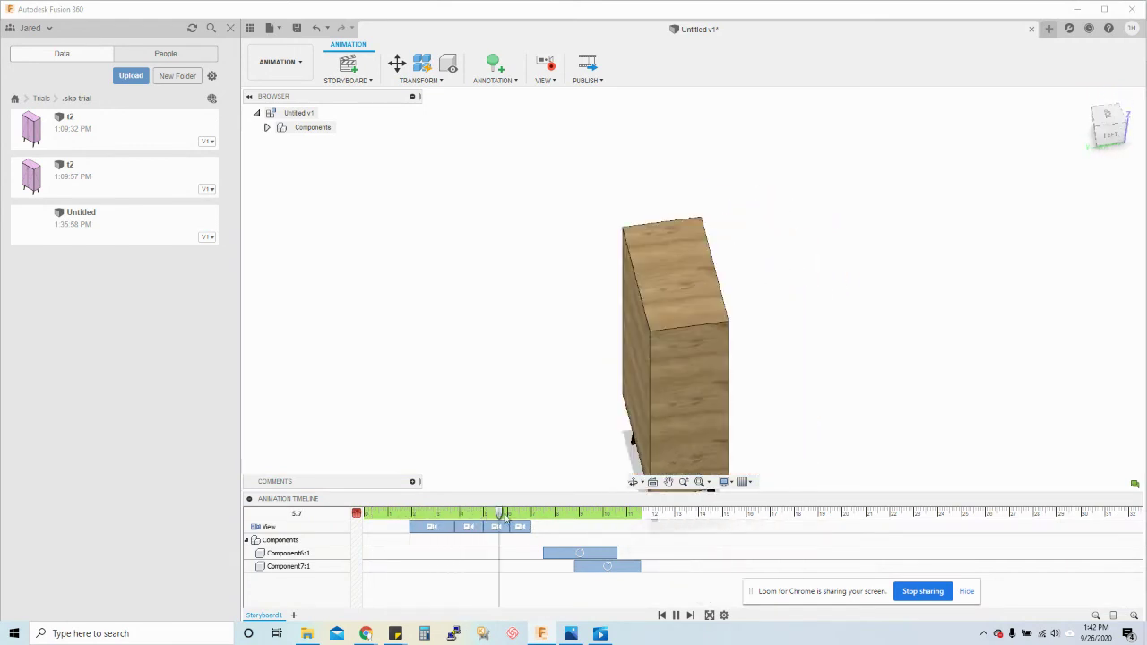
pyautogui.press('space')
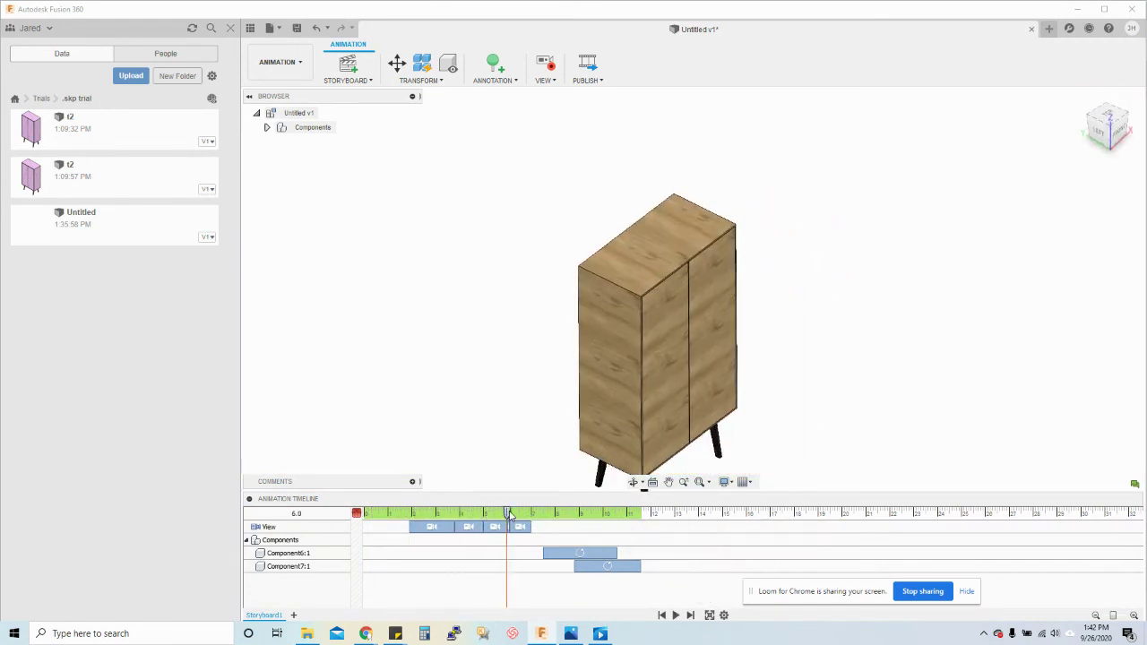
pyautogui.click(524, 513)
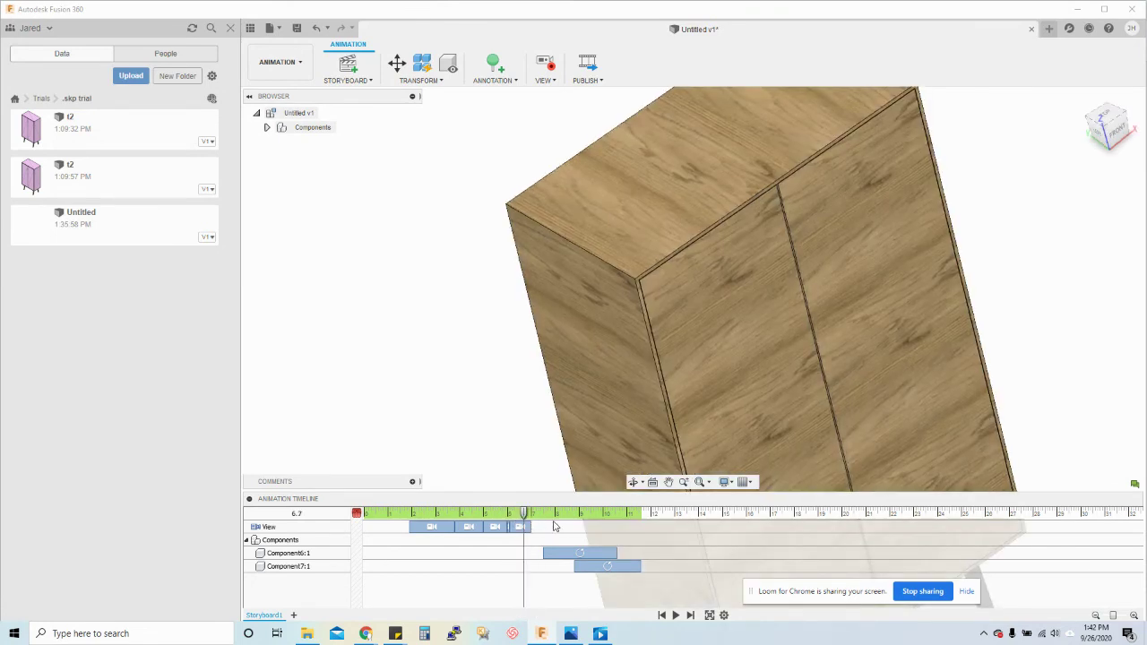
pyautogui.click(744, 398)
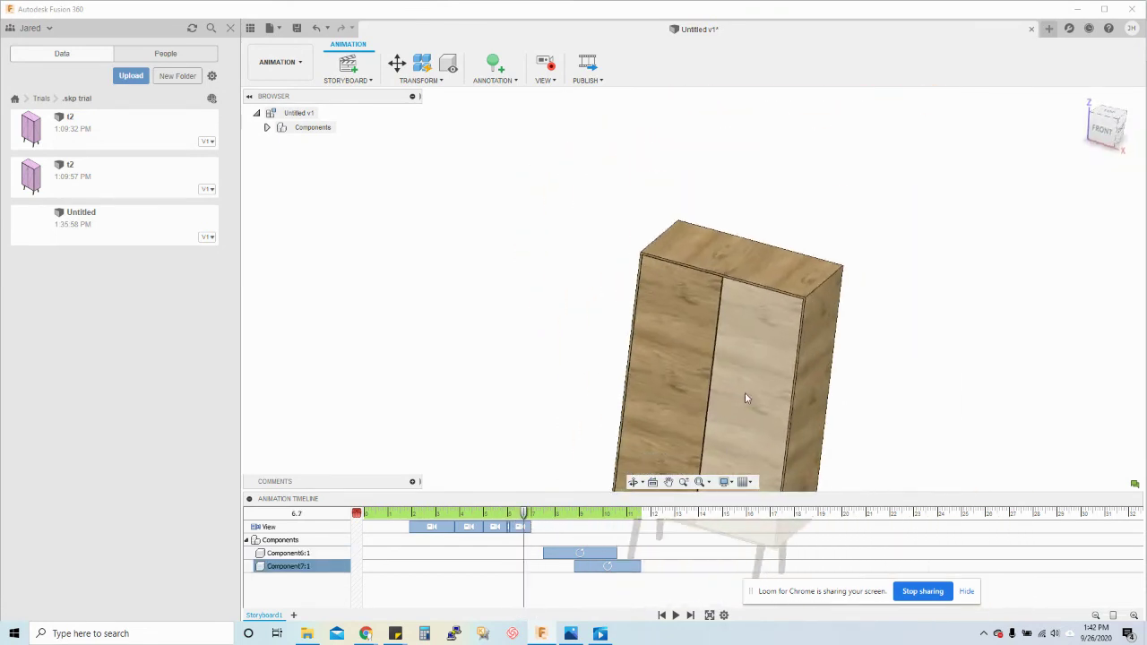
pyautogui.click(452, 609)
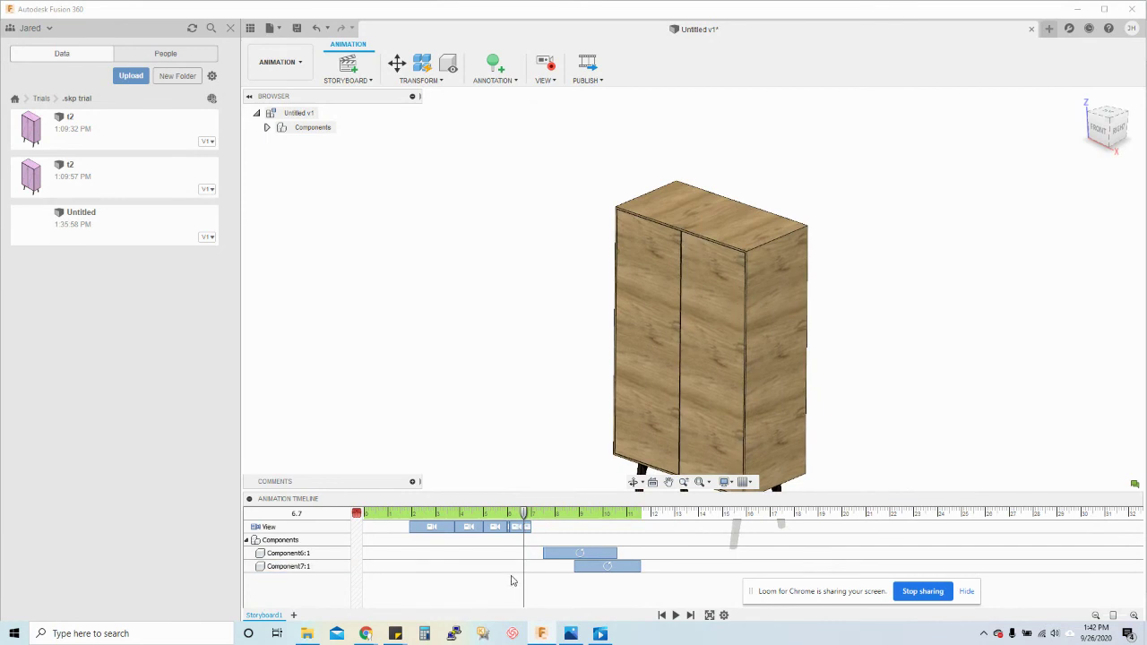
pyautogui.click(675, 614)
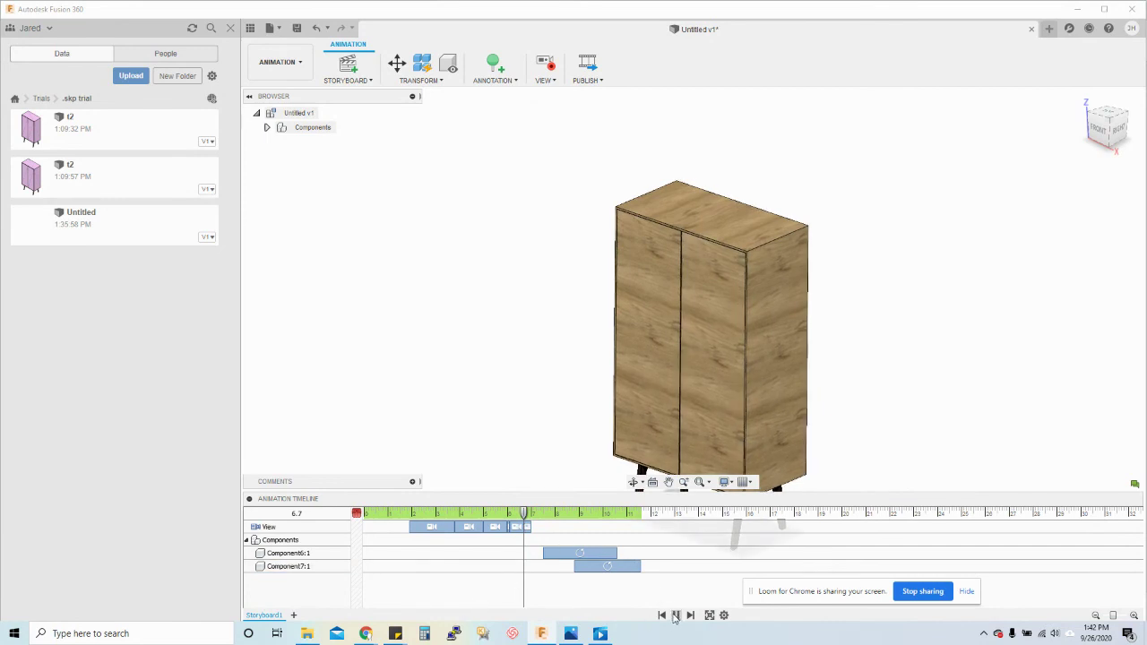
pyautogui.click(675, 614)
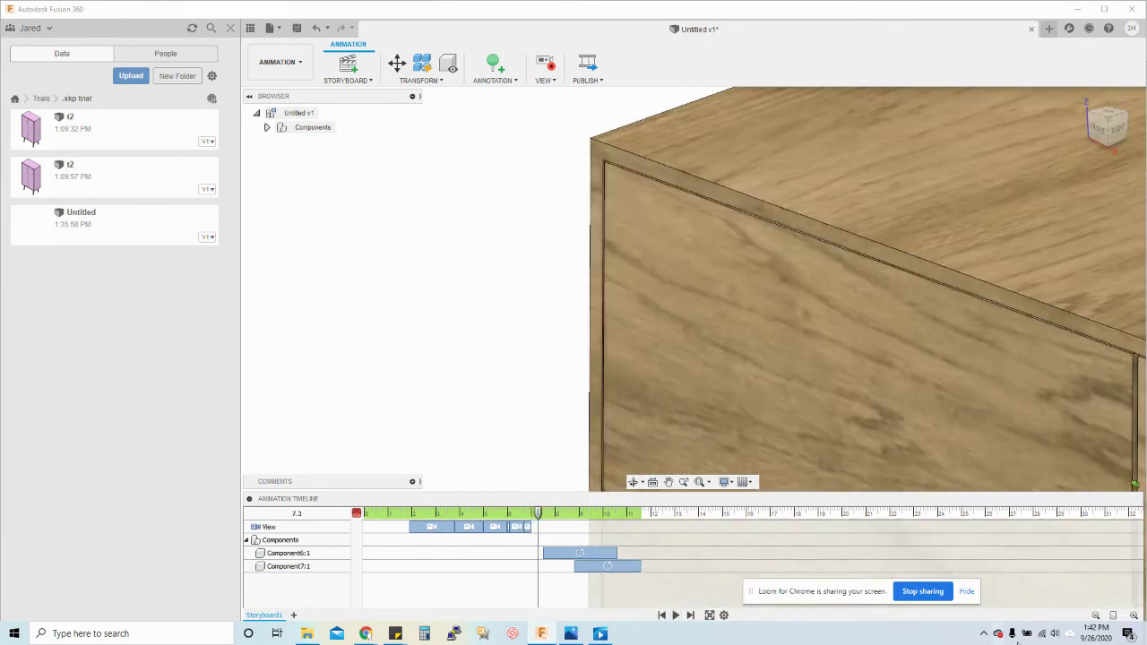
# Step: Delete the last camera keyframe, record a new closer view, and replay from 6.6 s
pyautogui.click(1135, 616)
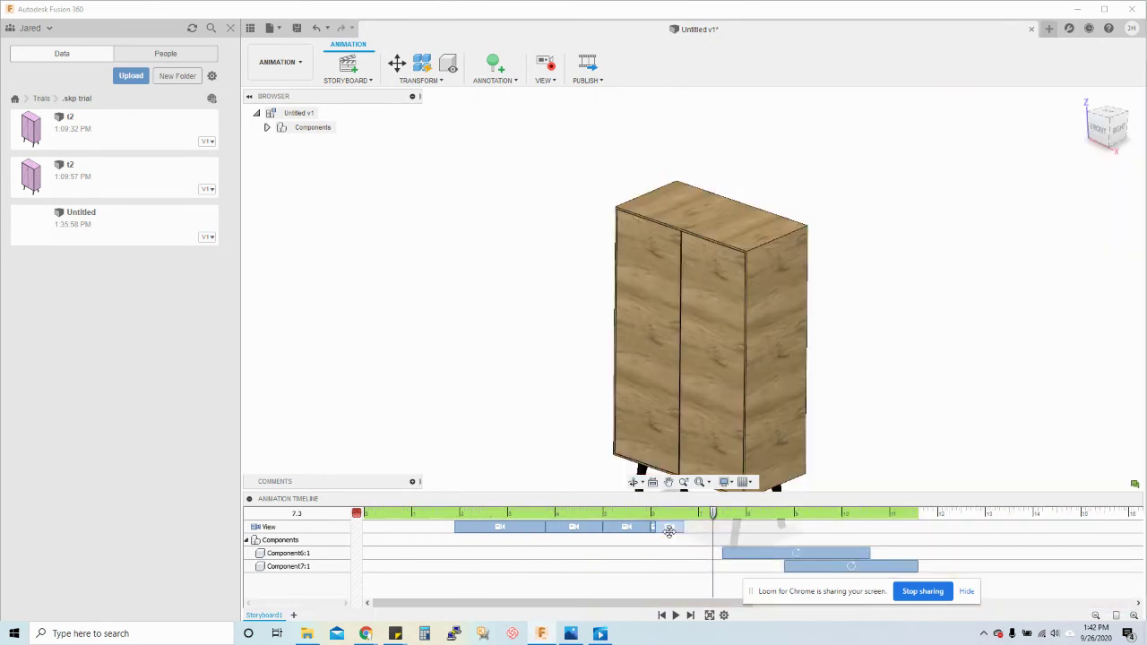
pyautogui.click(671, 527)
pyautogui.moveTo(751, 529); pyautogui.dragTo(753, 532)
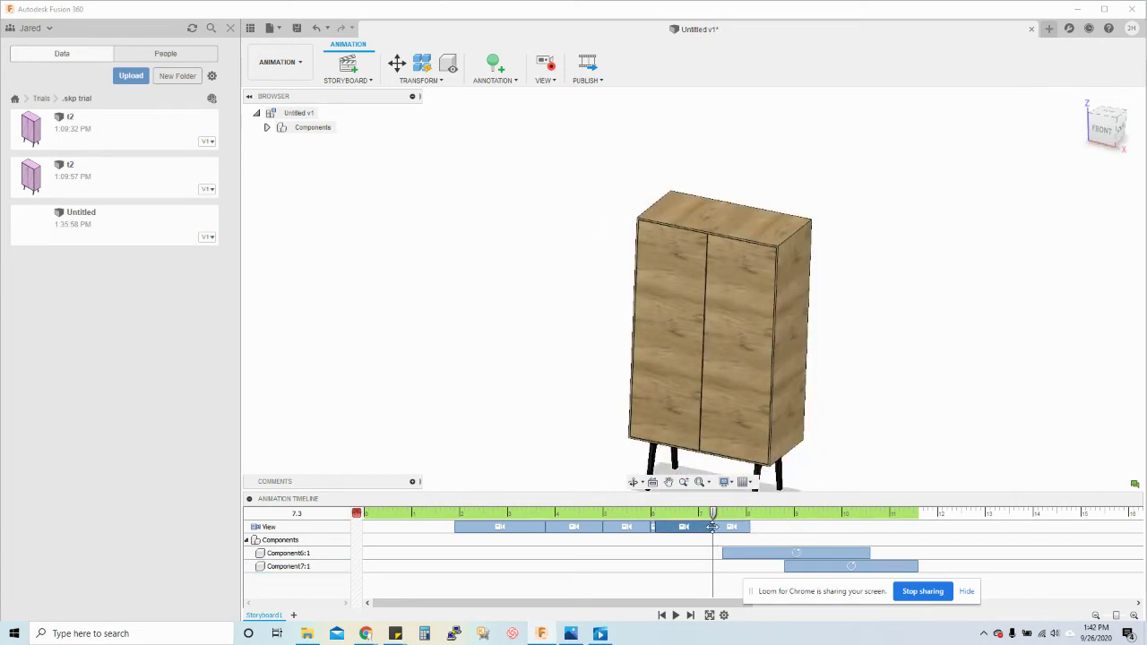
pyautogui.moveTo(753, 528); pyautogui.dragTo(714, 528)
pyautogui.press('Delete')
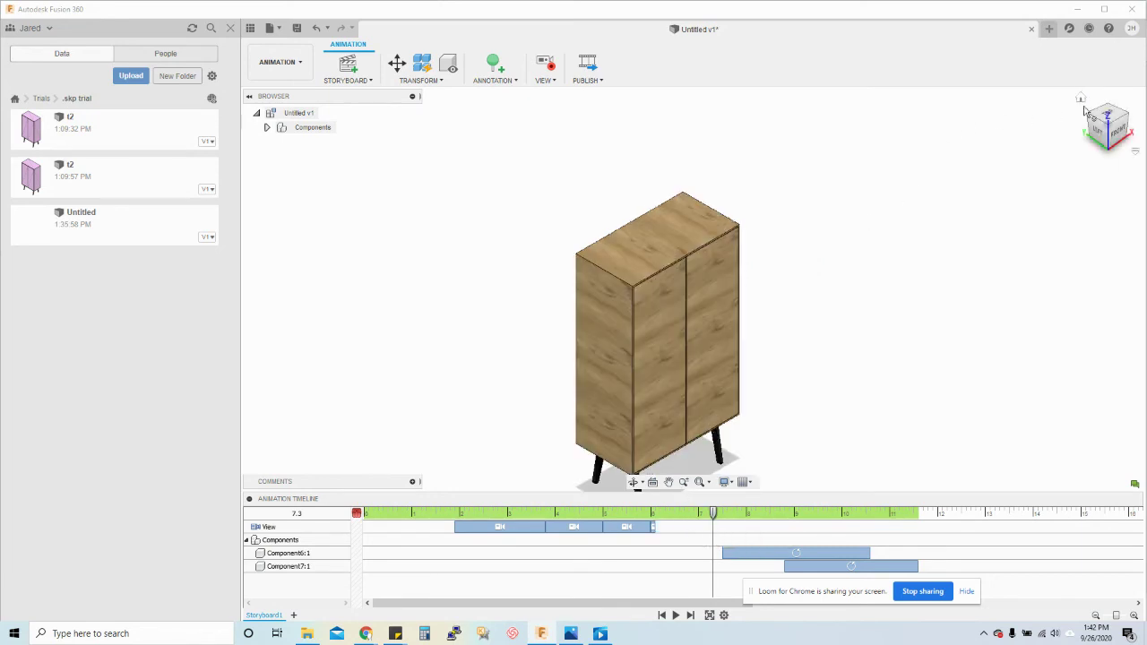
pyautogui.click(1081, 99)
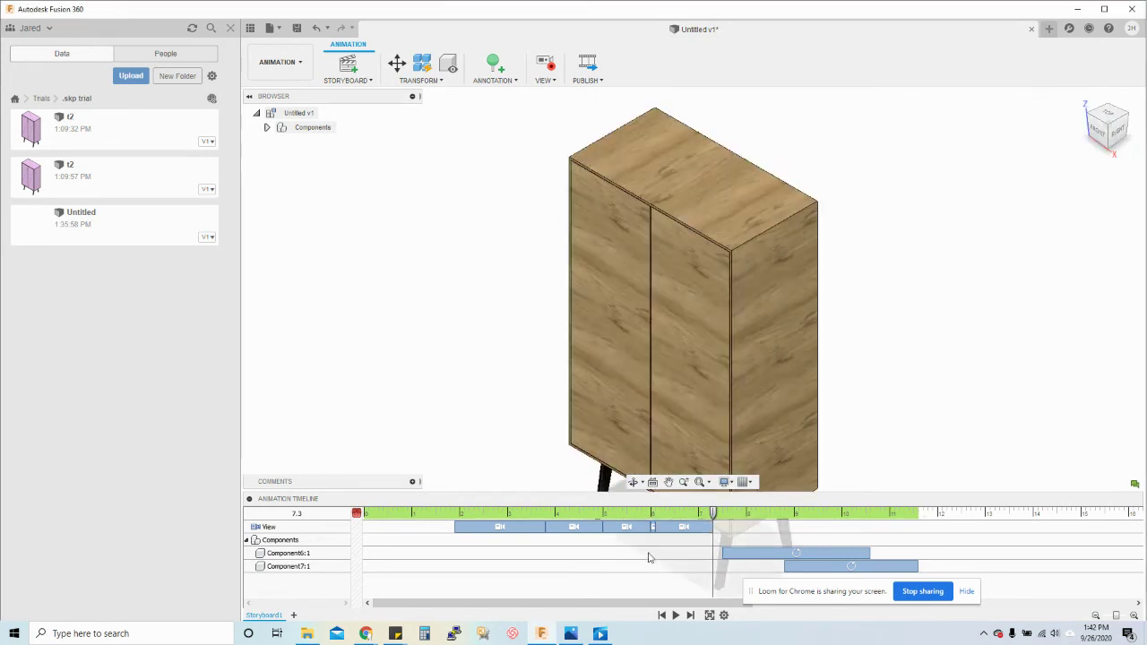
pyautogui.moveTo(714, 518); pyautogui.dragTo(678, 517)
pyautogui.click(677, 616)
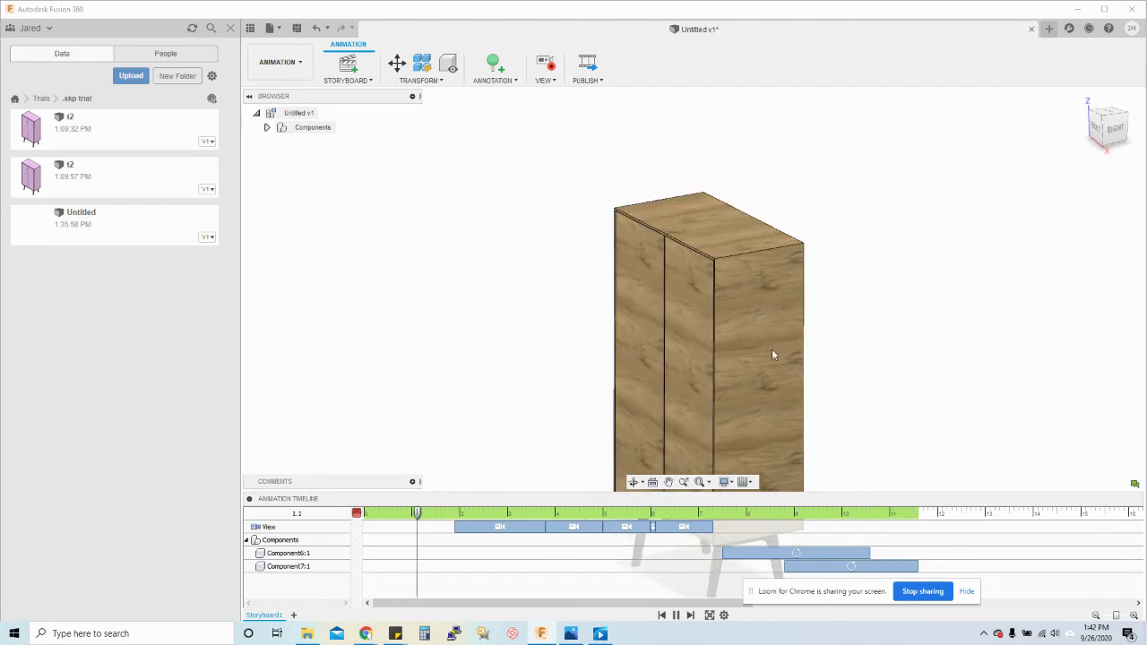
# Step: Start Publish Video with current settings, cancel the save, and return to the Design workspace
pyautogui.click(676, 616)
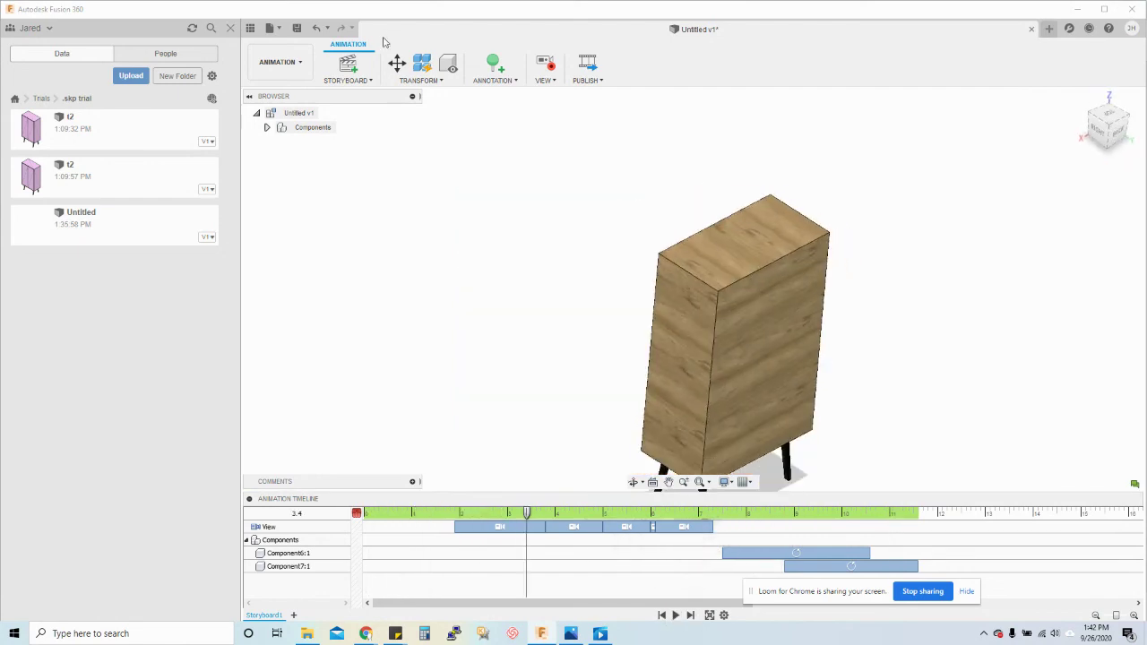
pyautogui.click(587, 80)
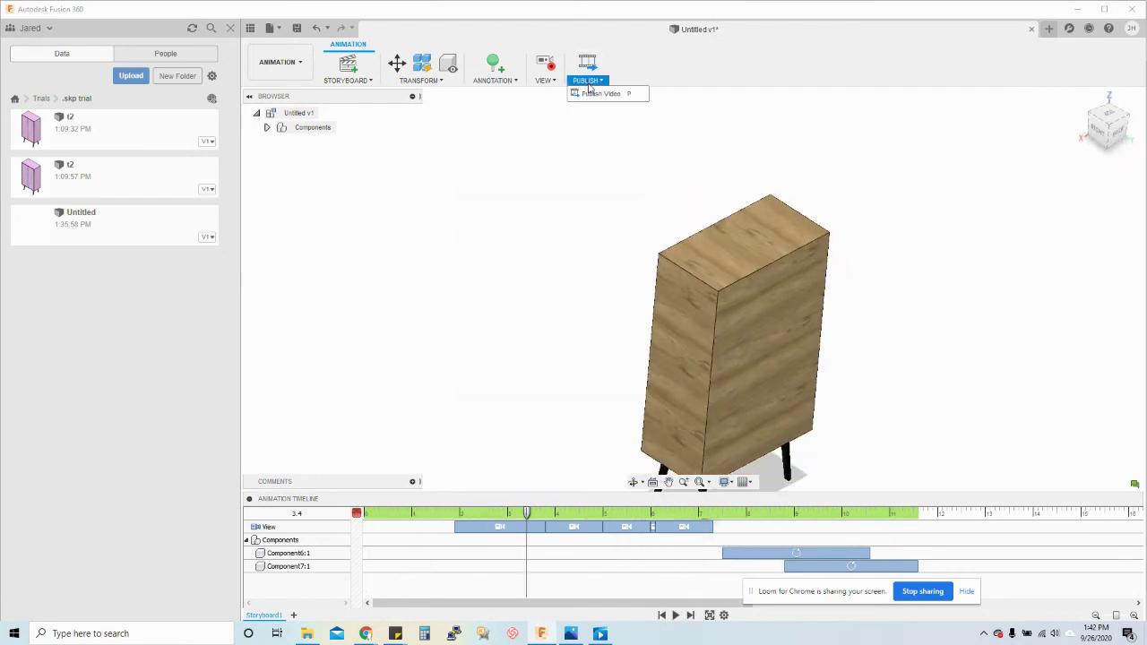
pyautogui.click(595, 93)
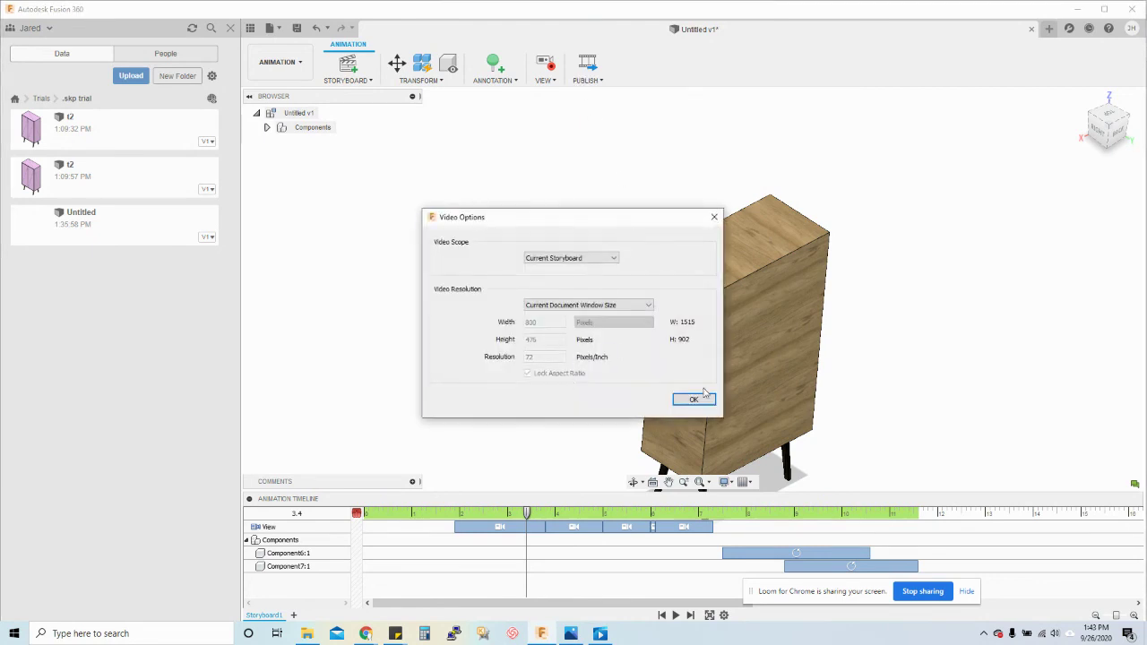
pyautogui.click(702, 399)
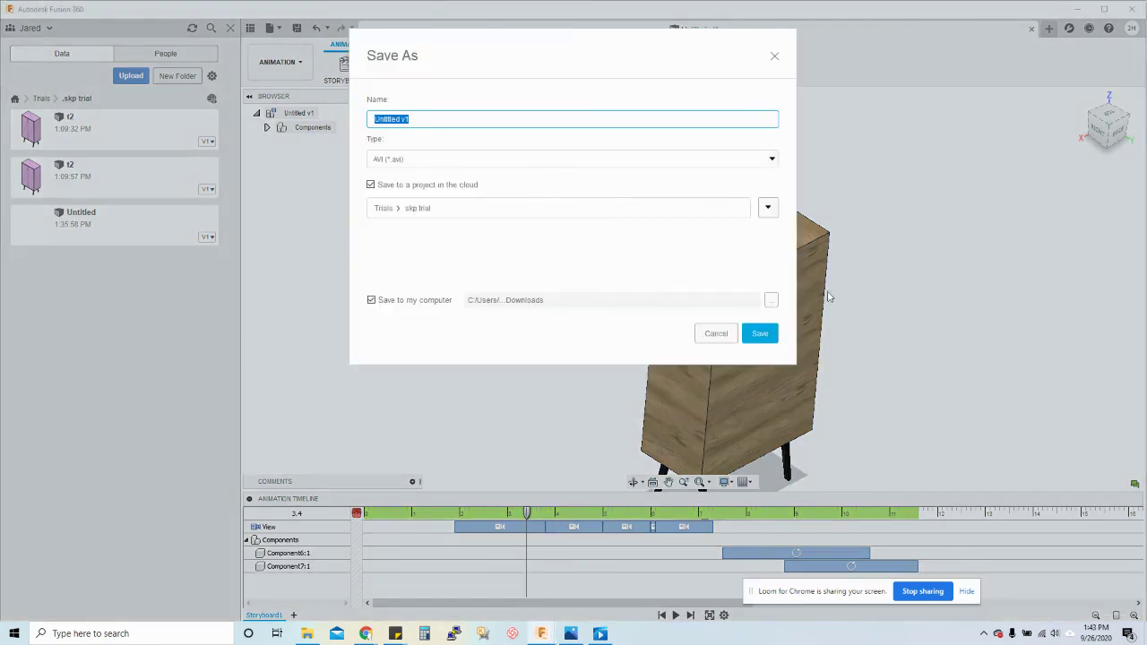
pyautogui.click(722, 333)
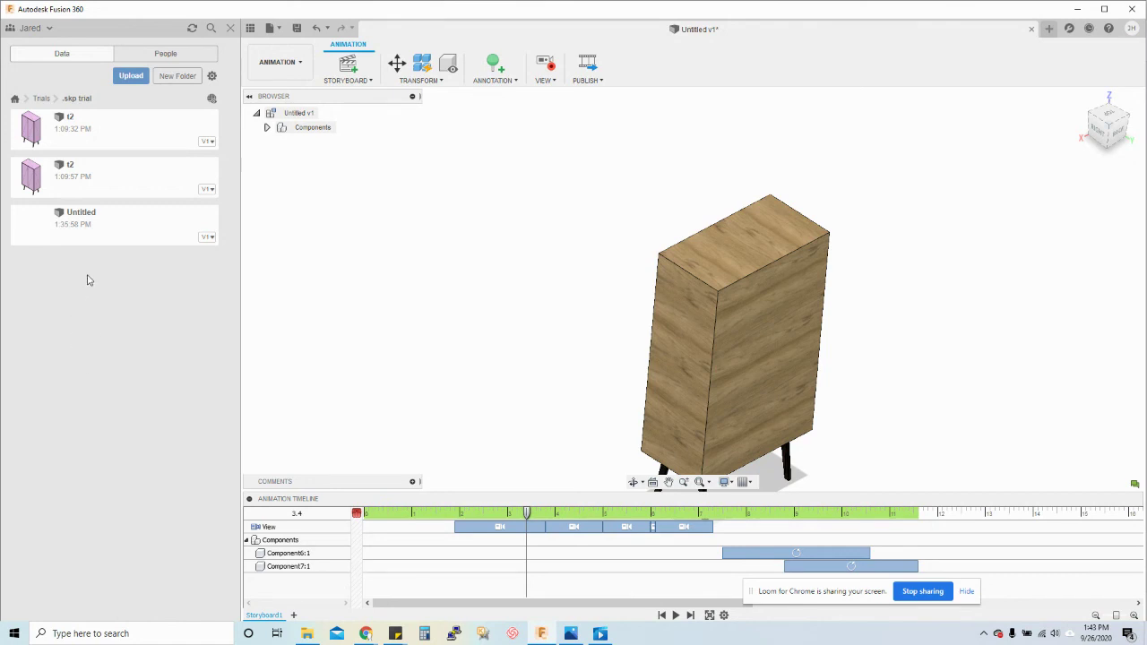
pyautogui.click(279, 62)
pyautogui.click(285, 93)
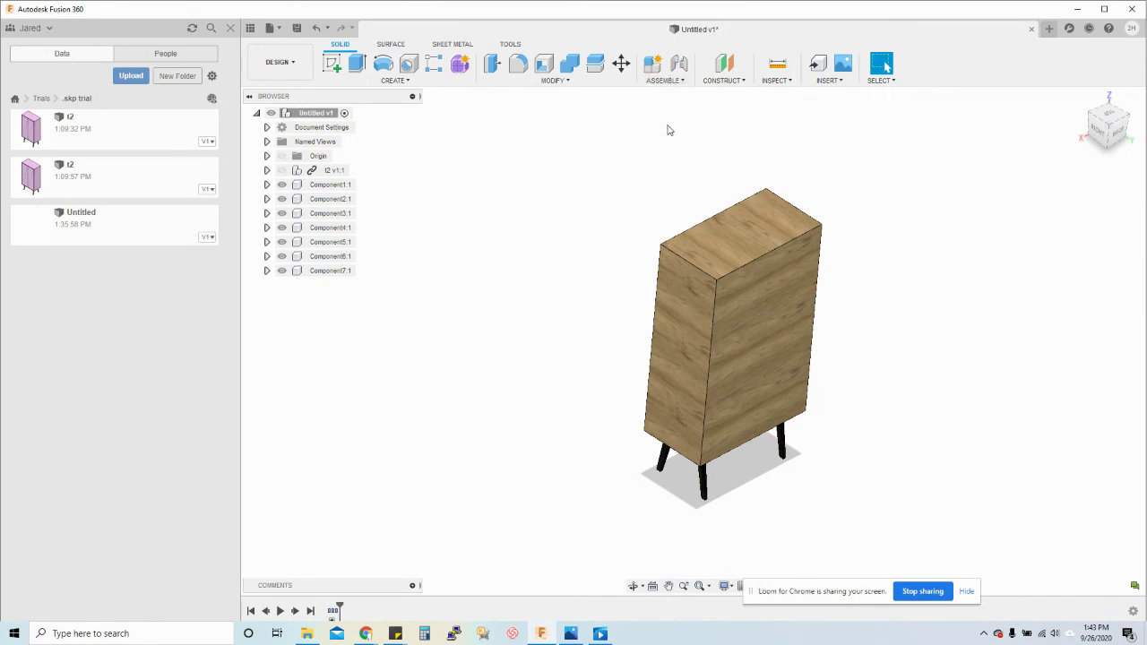
pyautogui.keyDown('shift'); pyautogui.moveTo(789, 305); pyautogui.dragTo(689, 143, button='middle'); pyautogui.keyUp('shift')
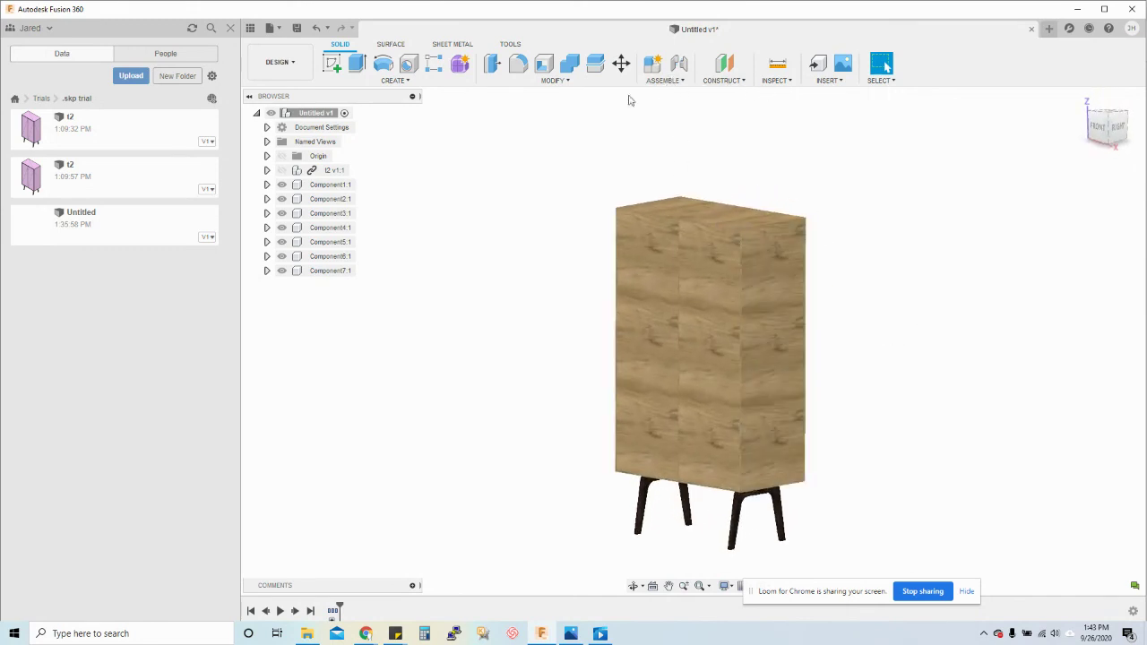
pyautogui.click(269, 32)
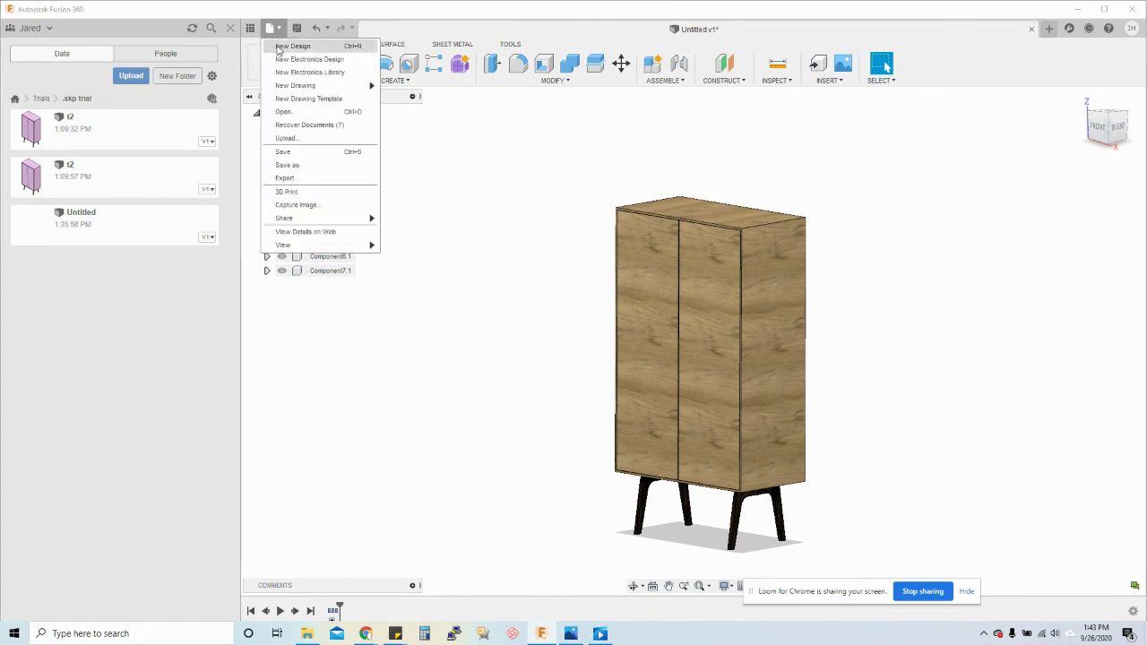
pyautogui.click(302, 177)
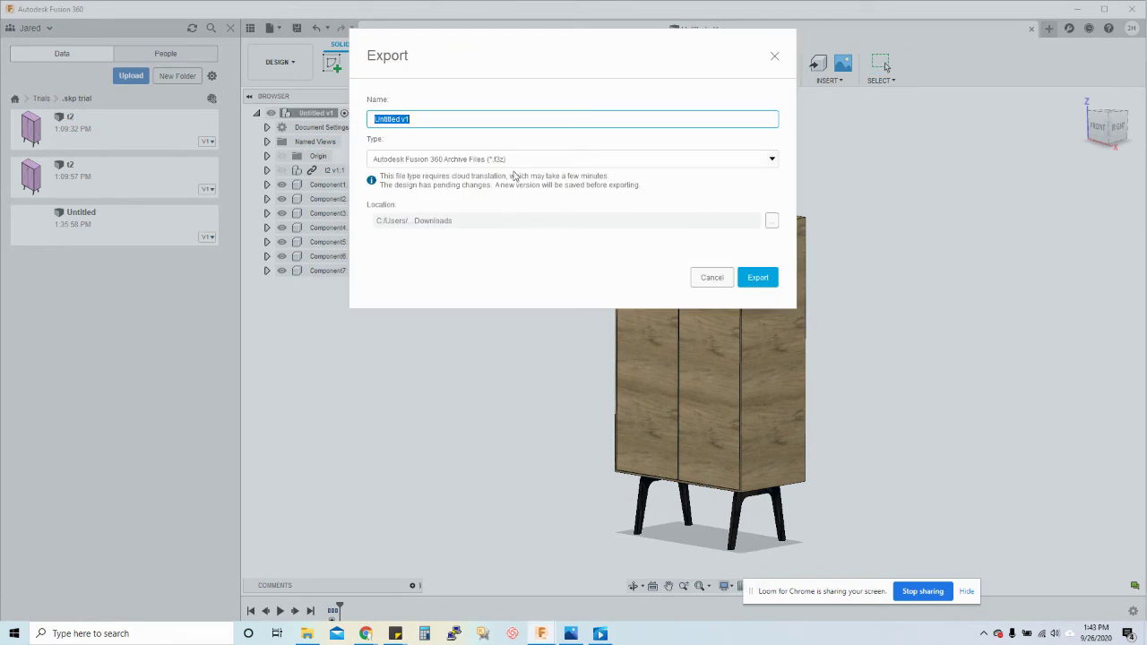
pyautogui.click(525, 161)
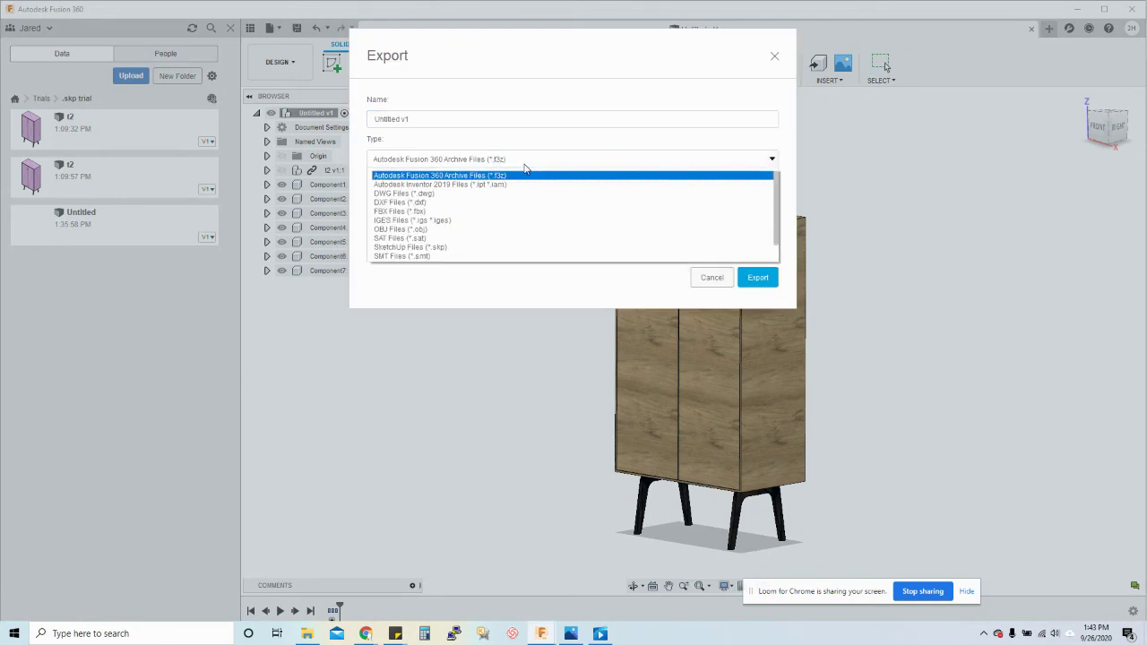
pyautogui.scroll(-2, 541, 224)
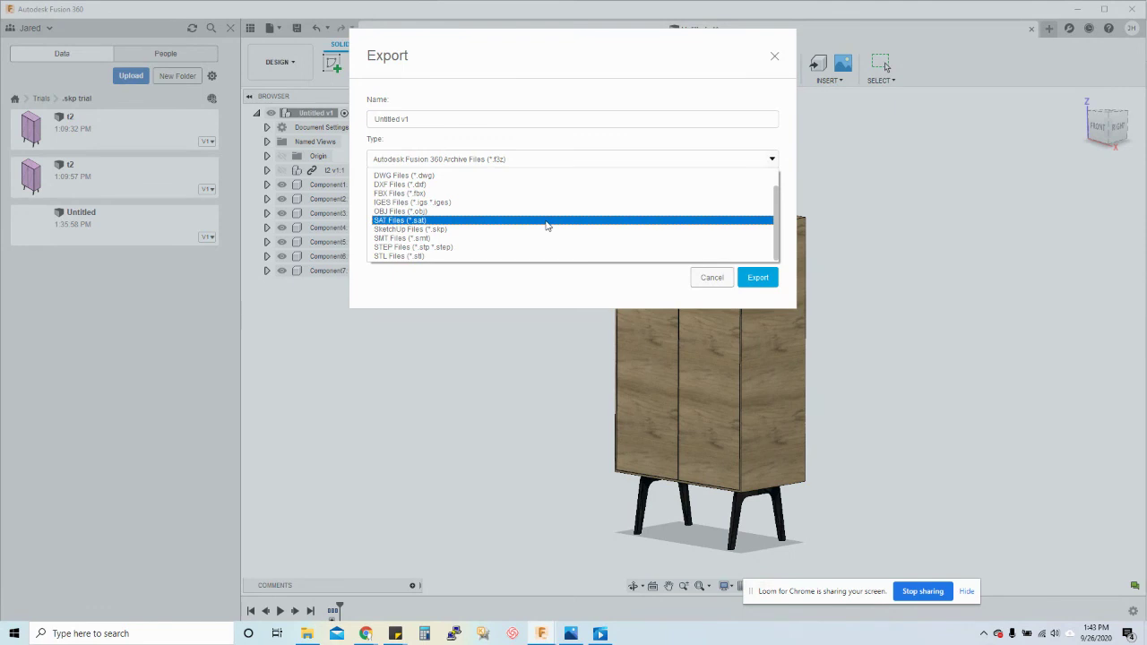
pyautogui.scroll(2, 546, 225)
pyautogui.scroll(-2, 546, 227)
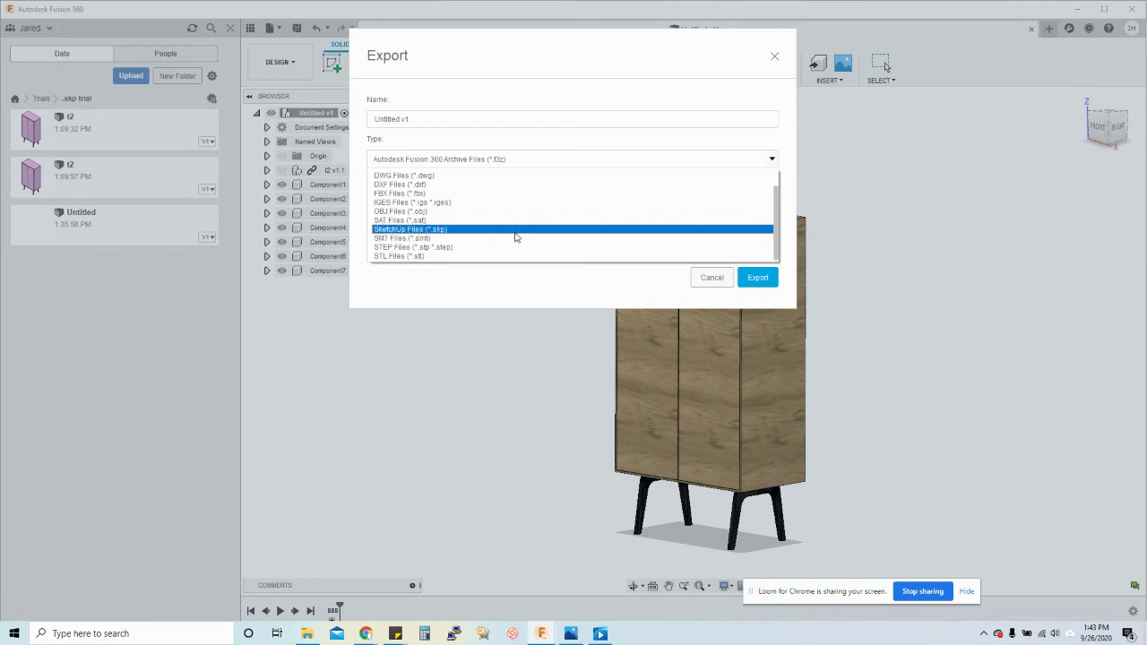
pyautogui.click(516, 235)
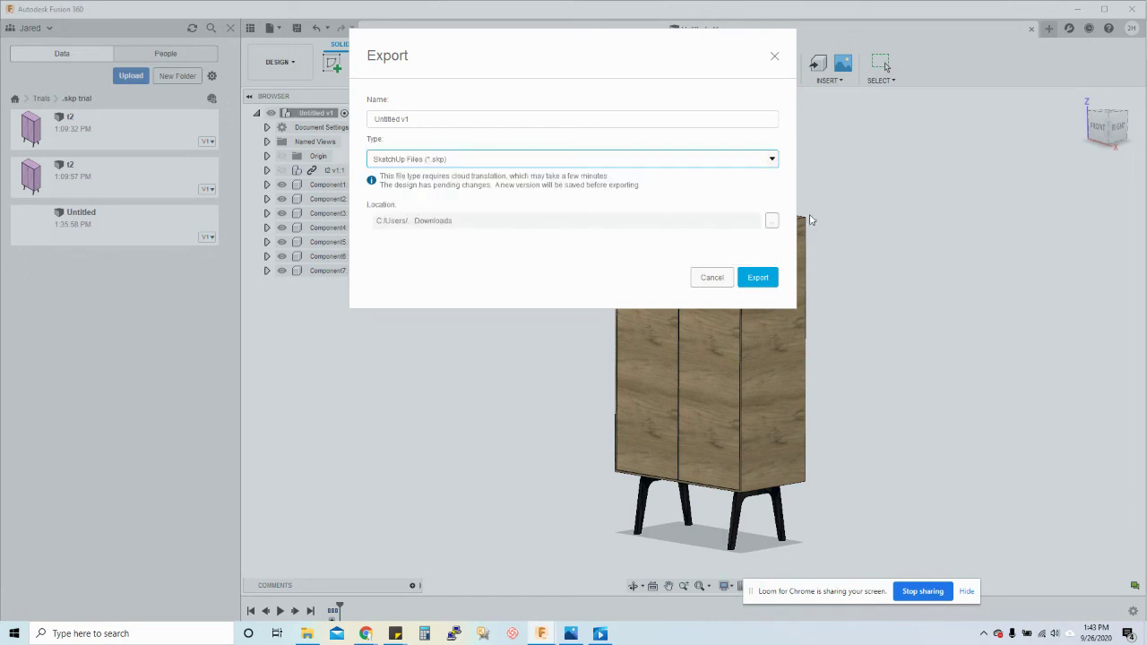
pyautogui.click(707, 279)
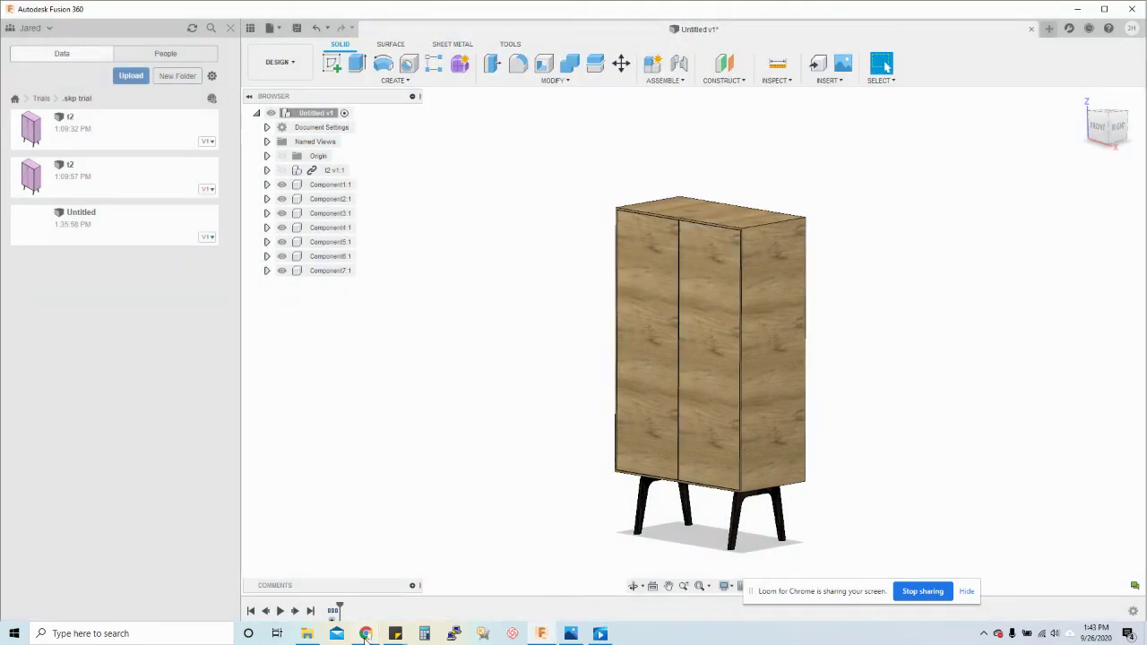
# Step: Bring the 'Search for door | 3D Warehouse' Chrome window to the front
pyautogui.moveTo(366, 633)
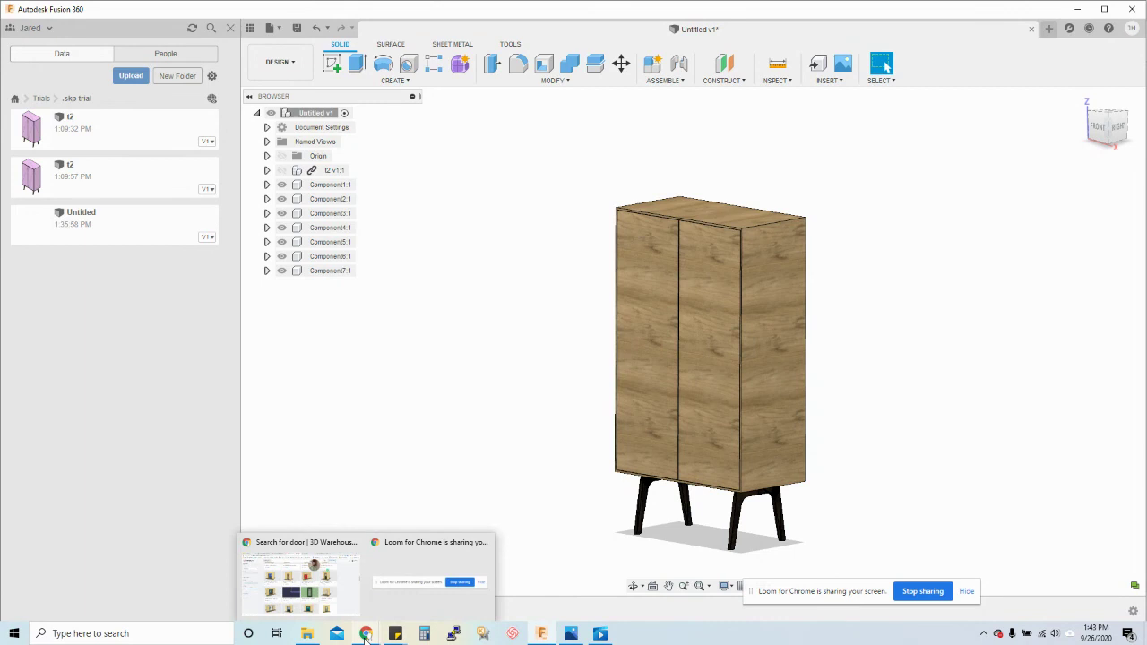
pyautogui.click(333, 606)
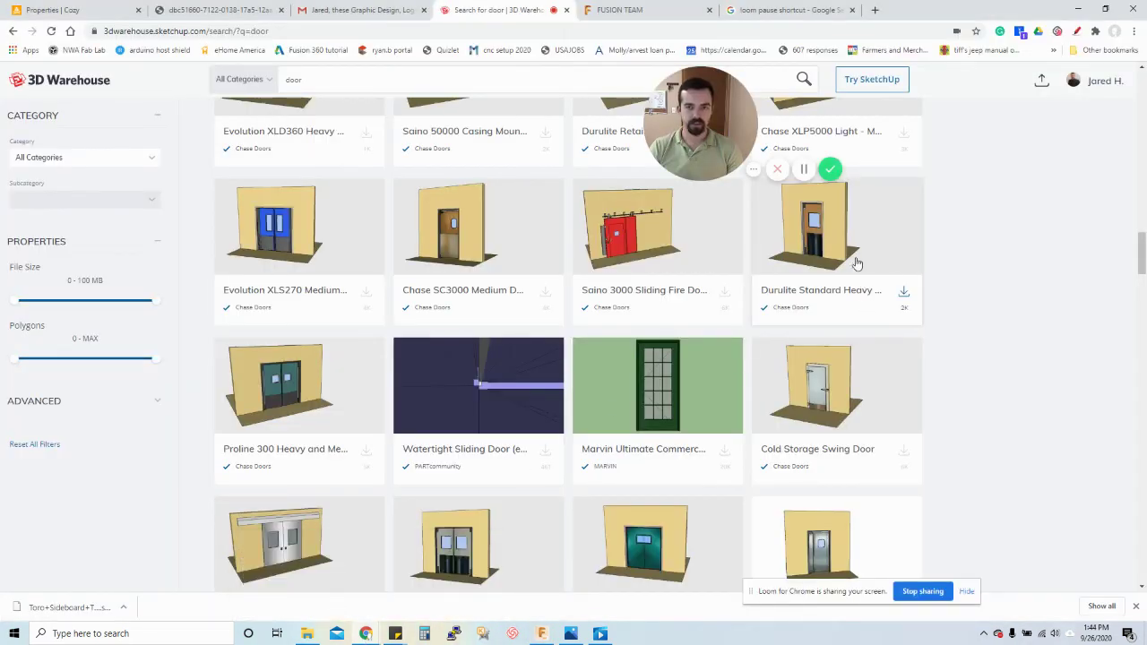